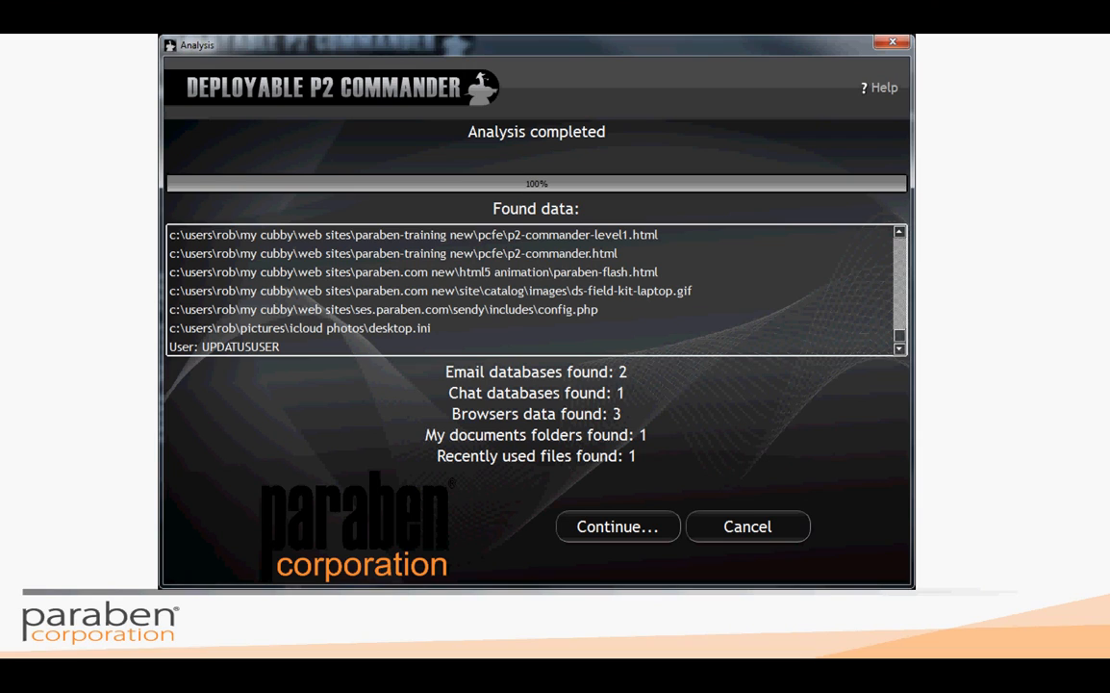
Step: Advance past the Analysis completed slide to the P2 Commander Welcome page
{"action": "key", "text": "Right"}
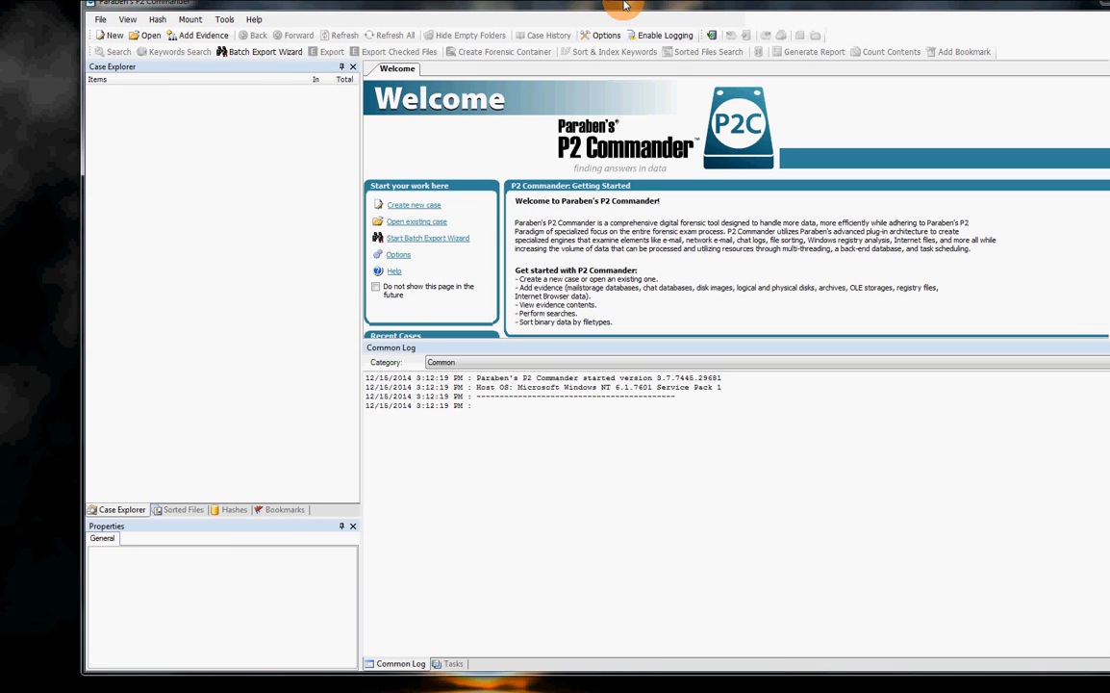
Step: Maximize the P2 Commander window so it fills the screen
{"action": "left_click_drag", "start_coordinate": [623, 3], "coordinate": [624, 0]}
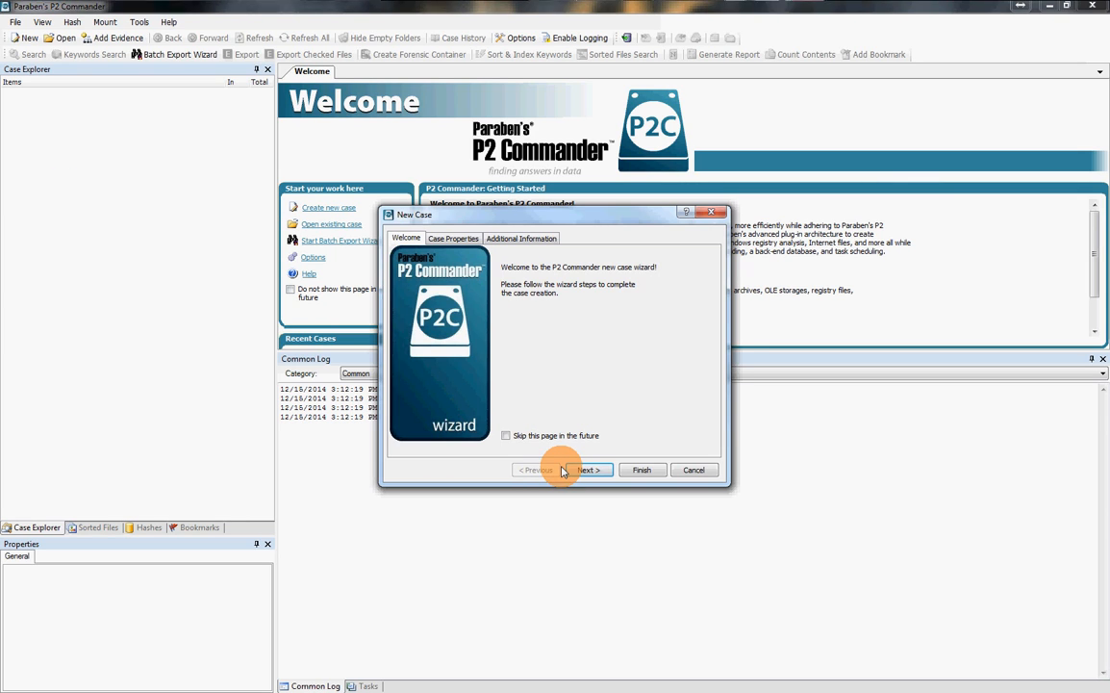
Step: Complete the New Case wizard for the Webinar case and save it as Webinar.p2c
{"action": "left_click", "coordinate": [583, 469]}
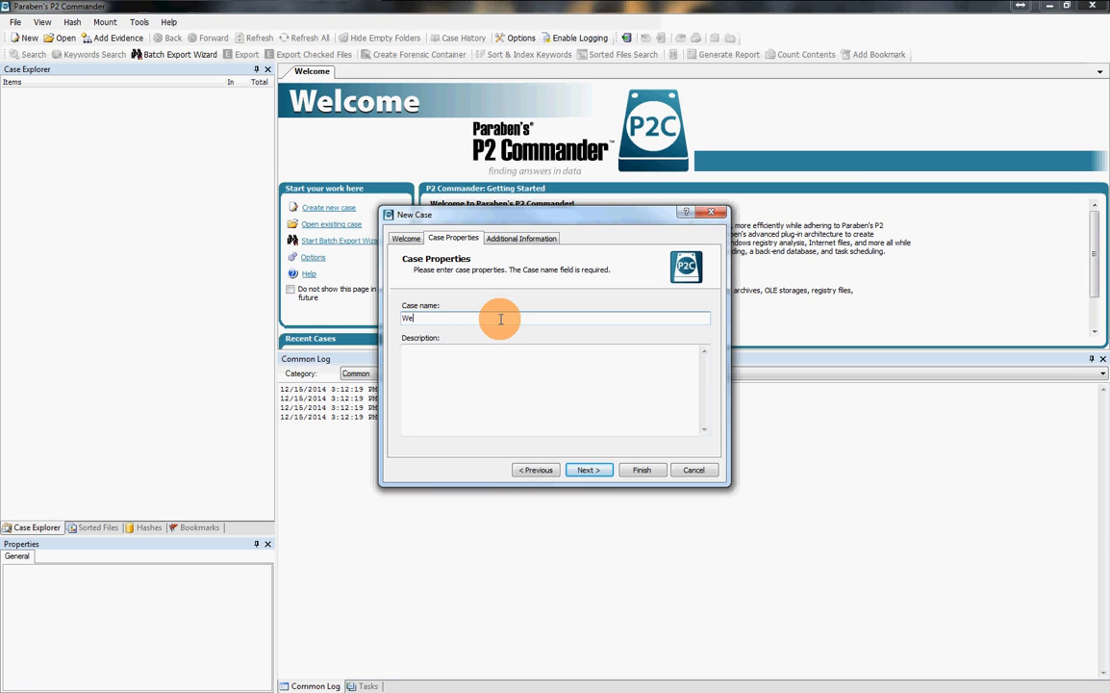
{"action": "left_click", "coordinate": [589, 470]}
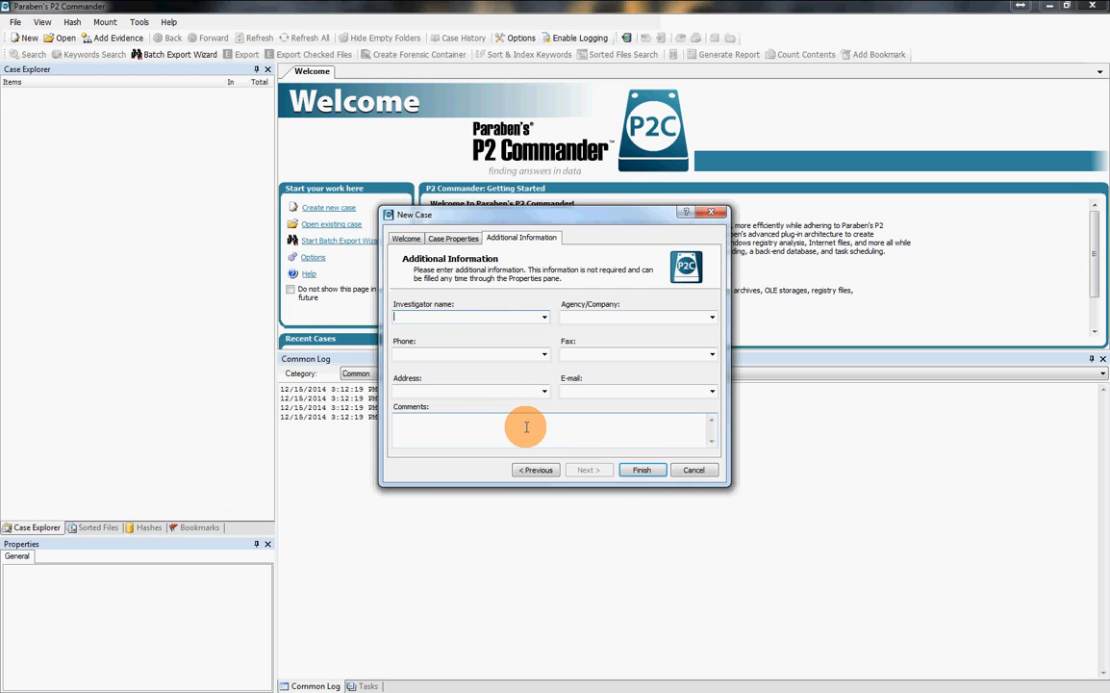
{"action": "left_click", "coordinate": [640, 470]}
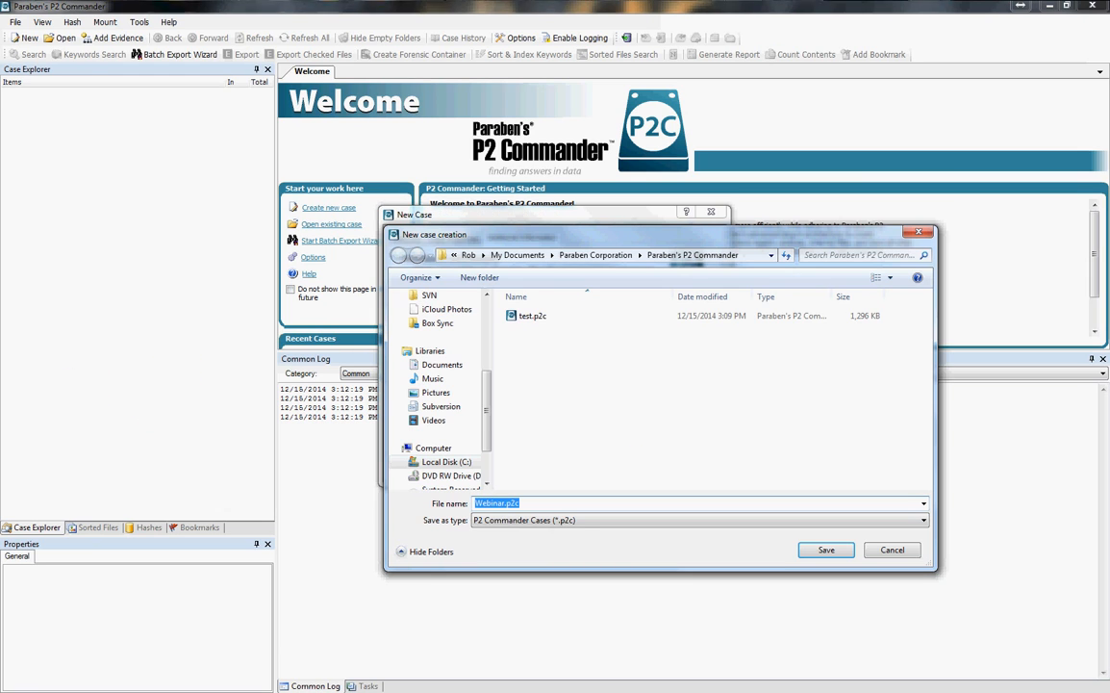
{"action": "left_click", "coordinate": [800, 553]}
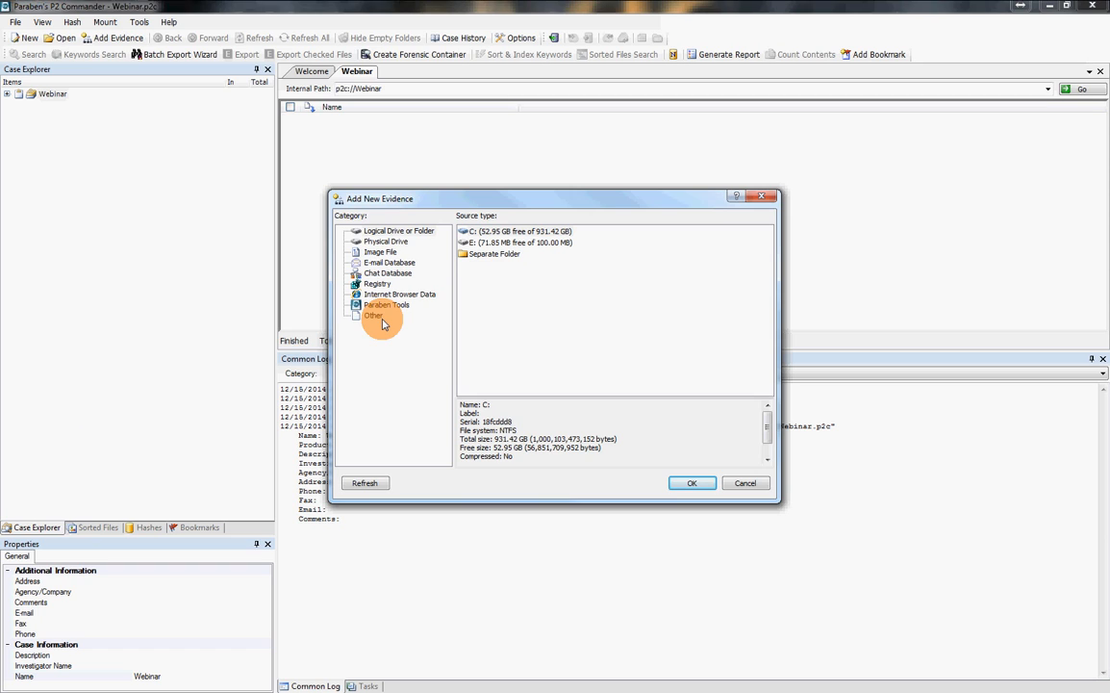
Step: Choose Image File > Auto-detect image as the evidence source type
{"action": "left_click", "coordinate": [377, 306]}
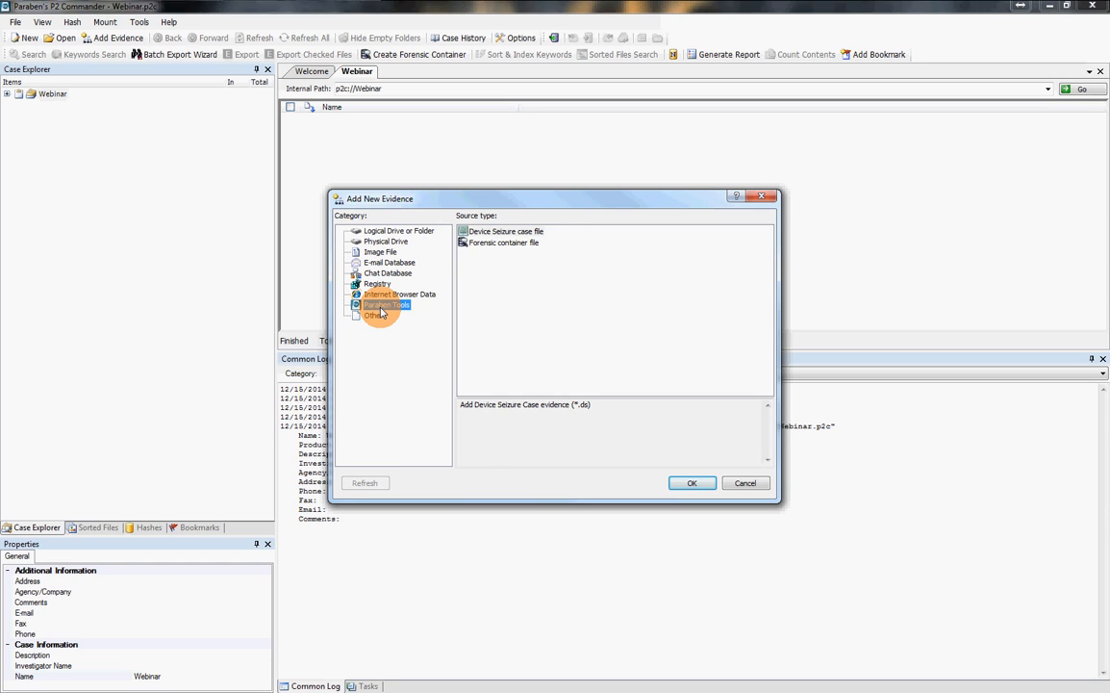
{"action": "left_click", "coordinate": [491, 243]}
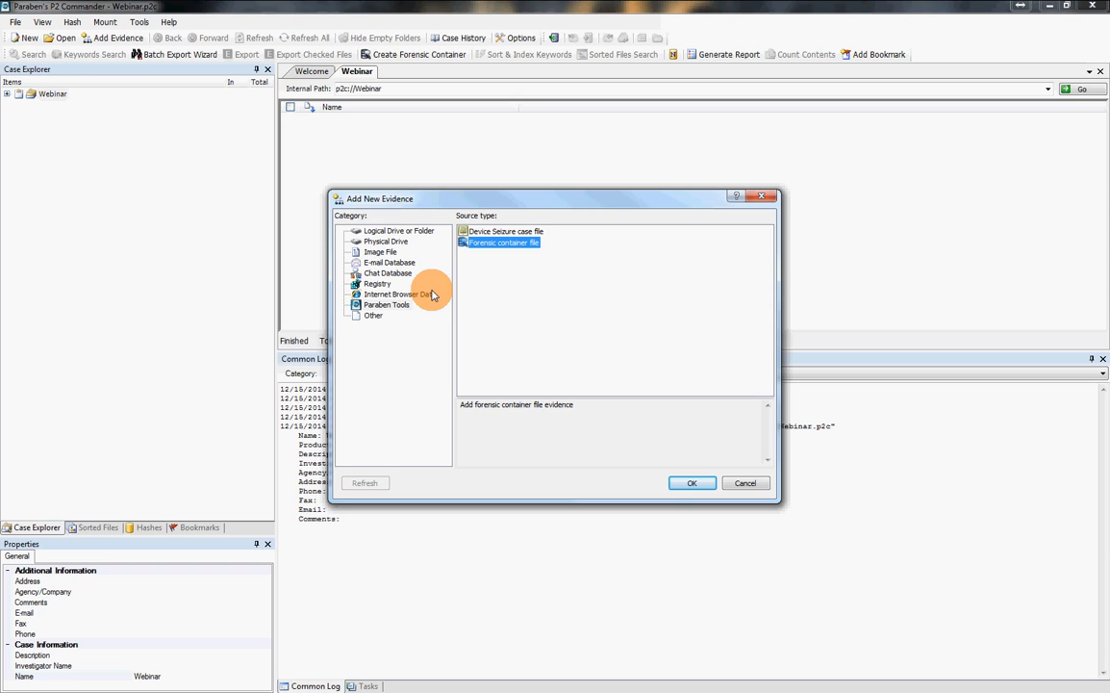
{"action": "left_click", "coordinate": [400, 253]}
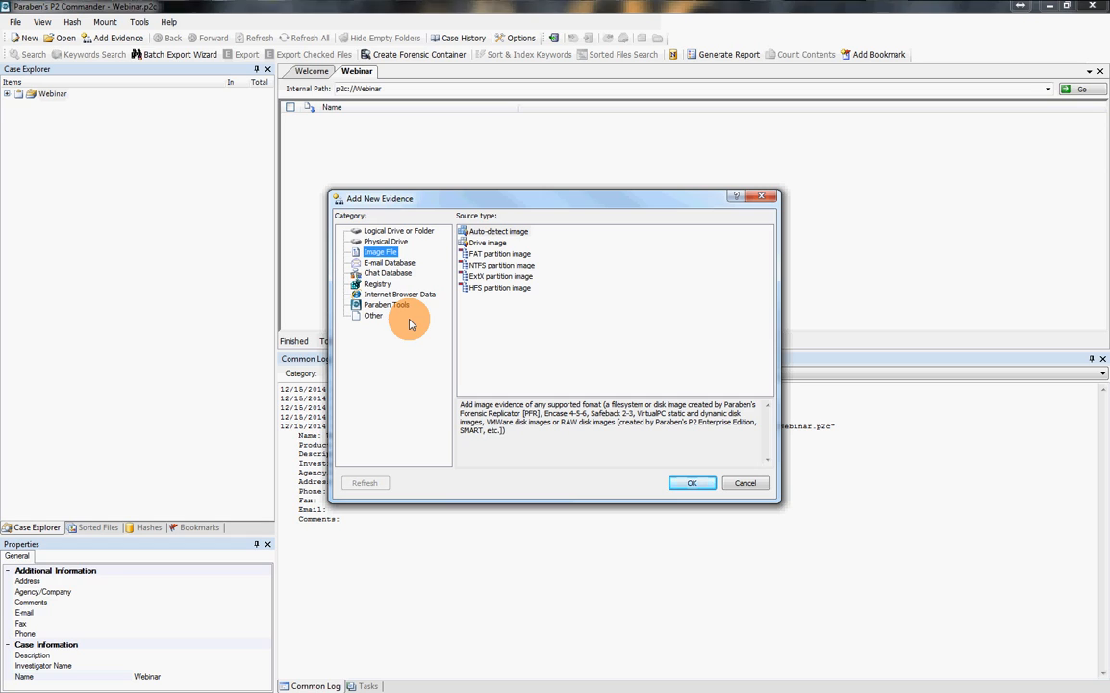
{"action": "left_click", "coordinate": [499, 231]}
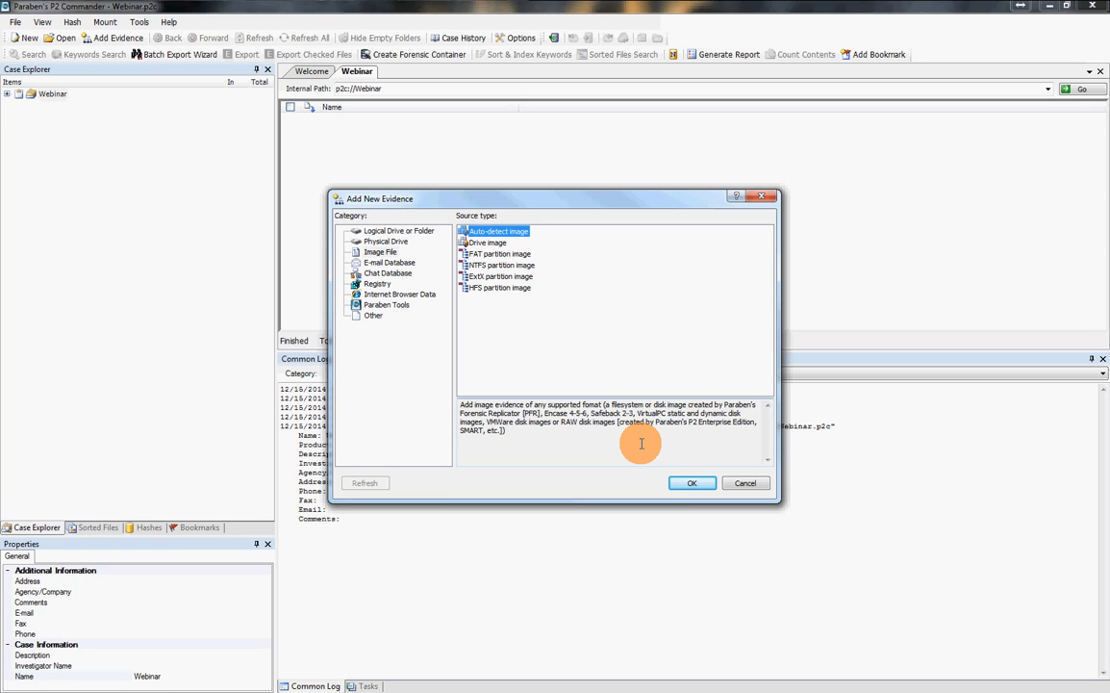
{"action": "left_click", "coordinate": [682, 486]}
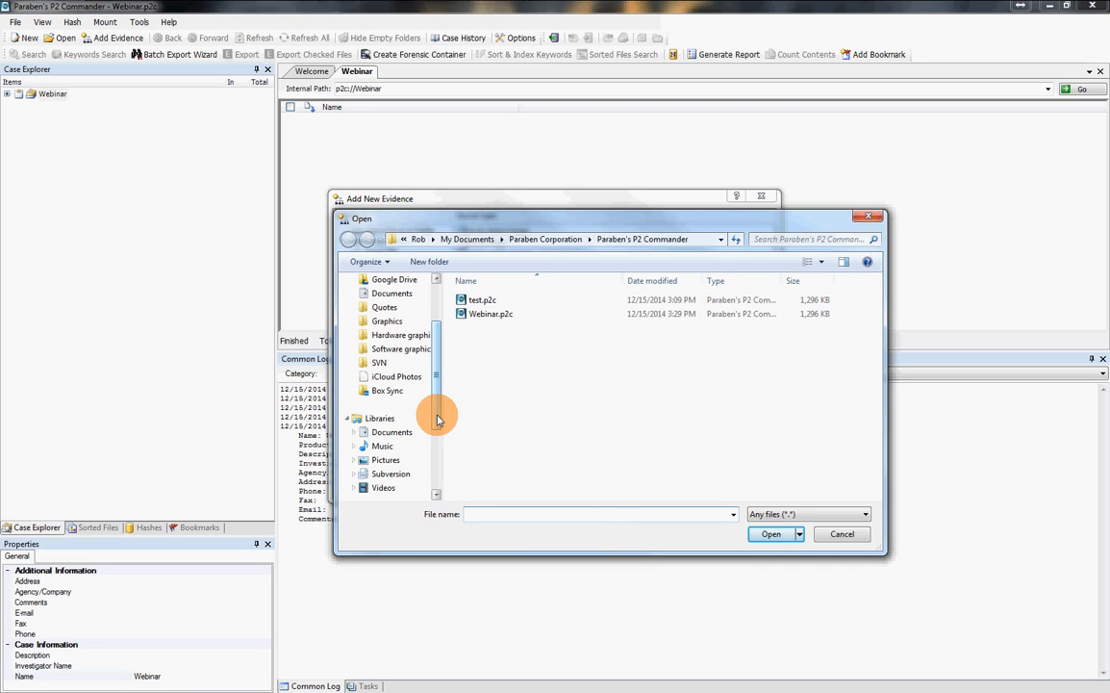
Step: Open P2-Commander-Level-1.pfr from C:\Sample and accept P2-Commander-Level-1 as the evidence name
{"action": "scroll", "coordinate": [438, 419], "scroll_direction": "down", "scroll_amount": 3}
{"action": "left_click", "coordinate": [402, 421]}
{"action": "left_click", "coordinate": [491, 483]}
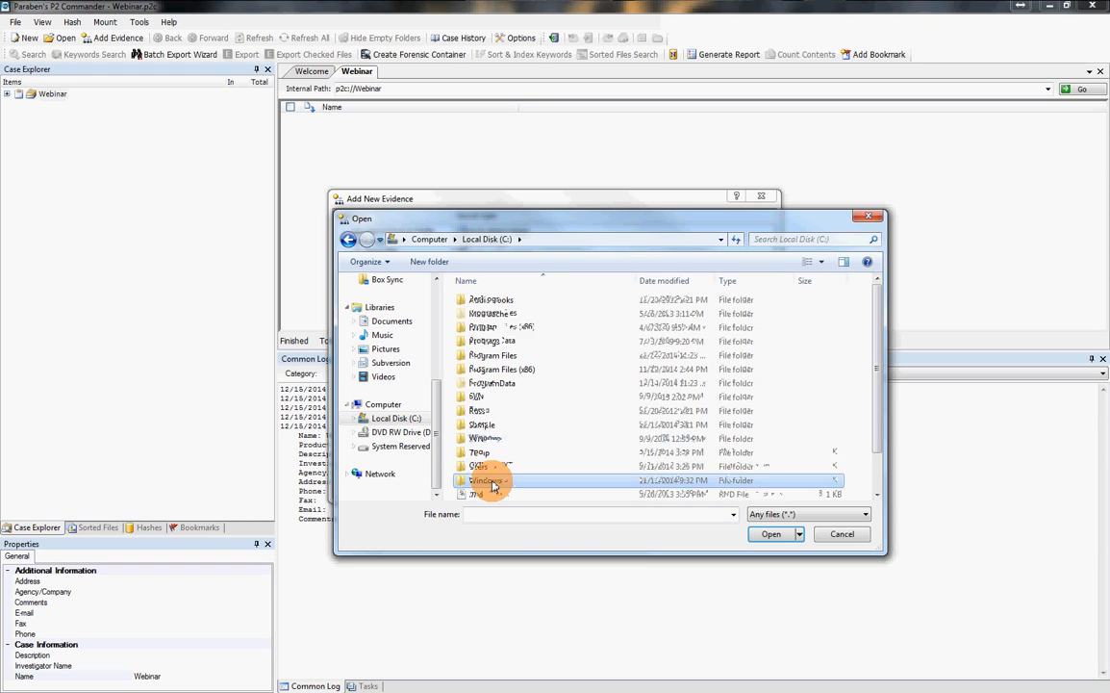
{"action": "scroll", "coordinate": [497, 452], "scroll_direction": "down", "scroll_amount": 1}
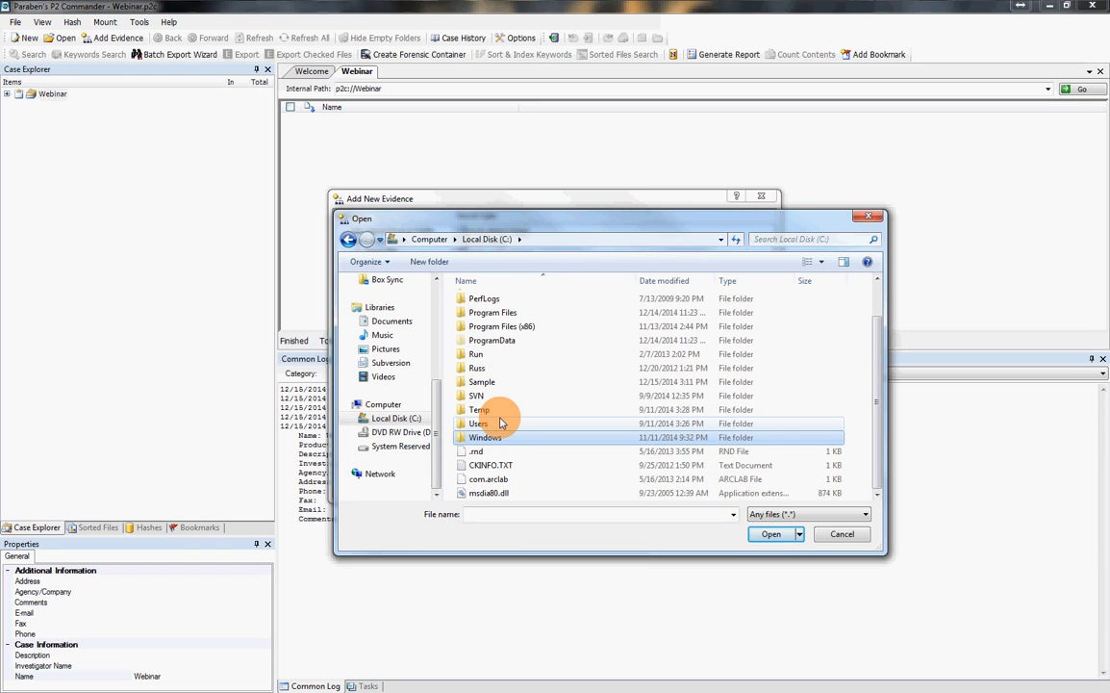
{"action": "double_click", "coordinate": [502, 382]}
{"action": "double_click", "coordinate": [506, 317]}
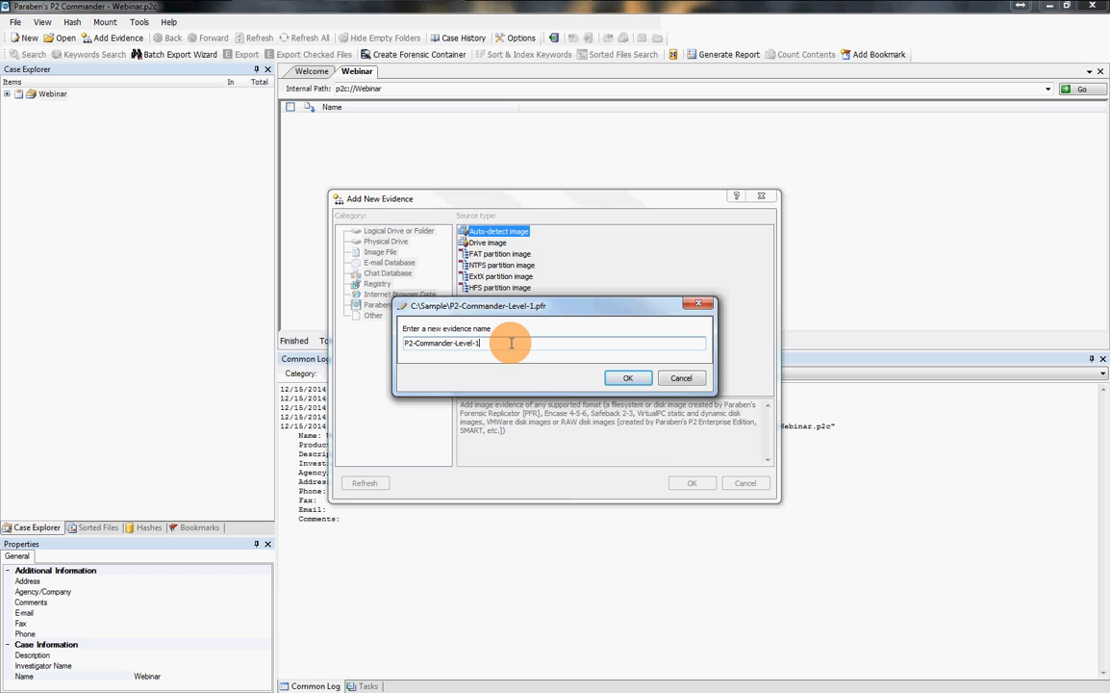
{"action": "left_click", "coordinate": [625, 378]}
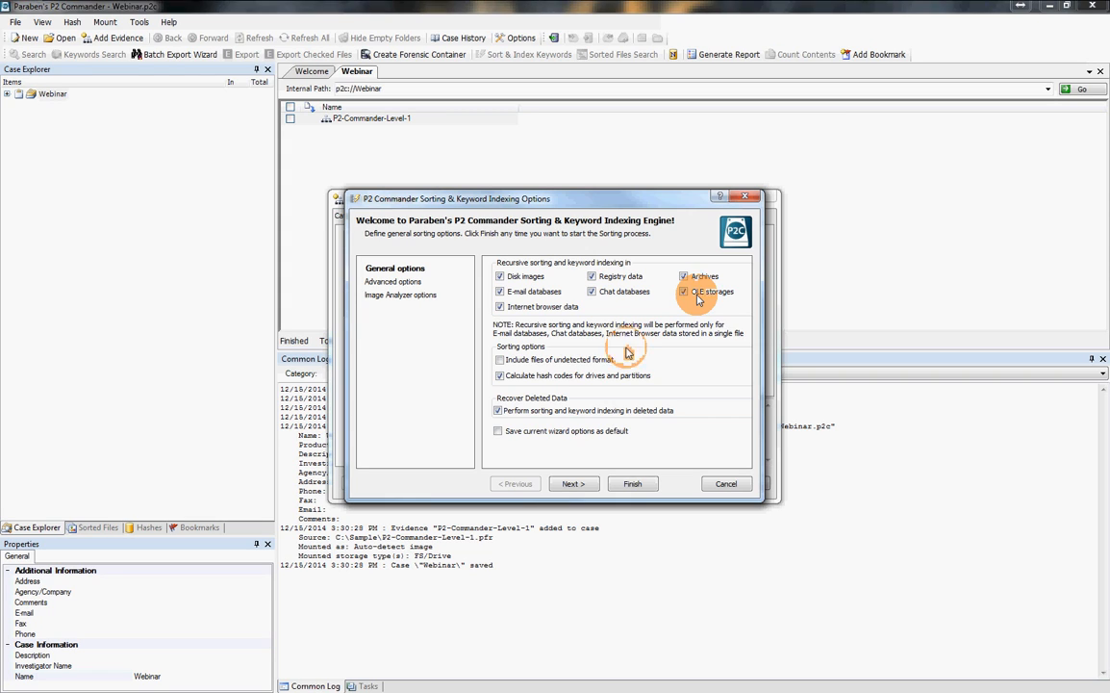
Step: Include files of undetected format in sorting and save these wizard options as default
{"action": "left_click", "coordinate": [500, 361]}
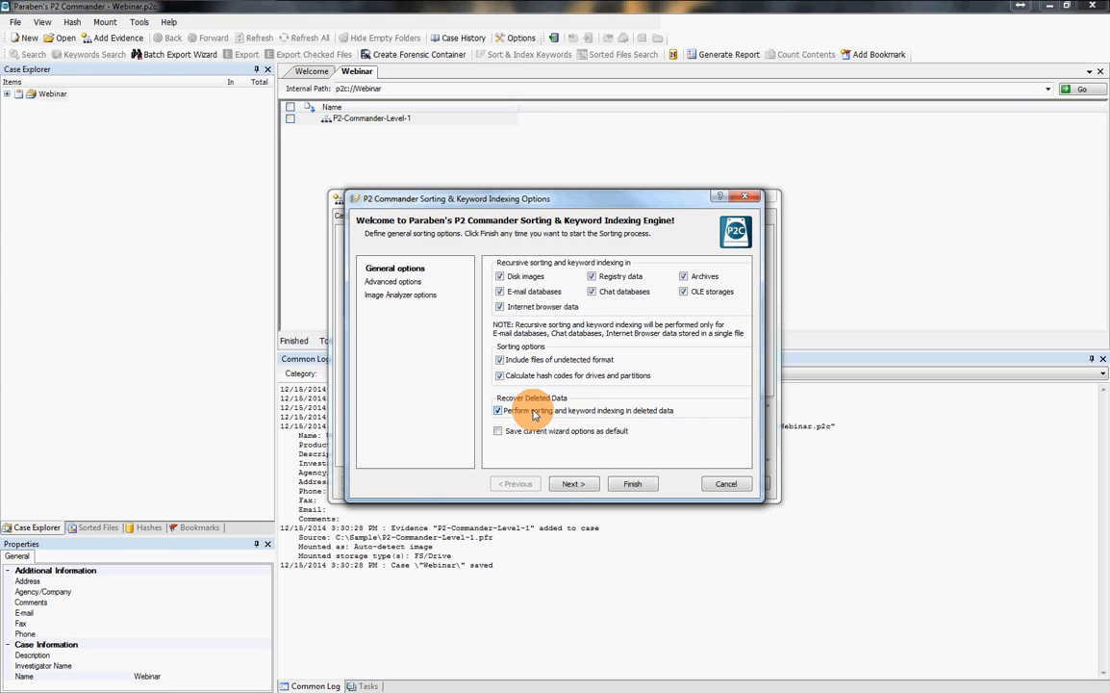
{"action": "left_click", "coordinate": [519, 435]}
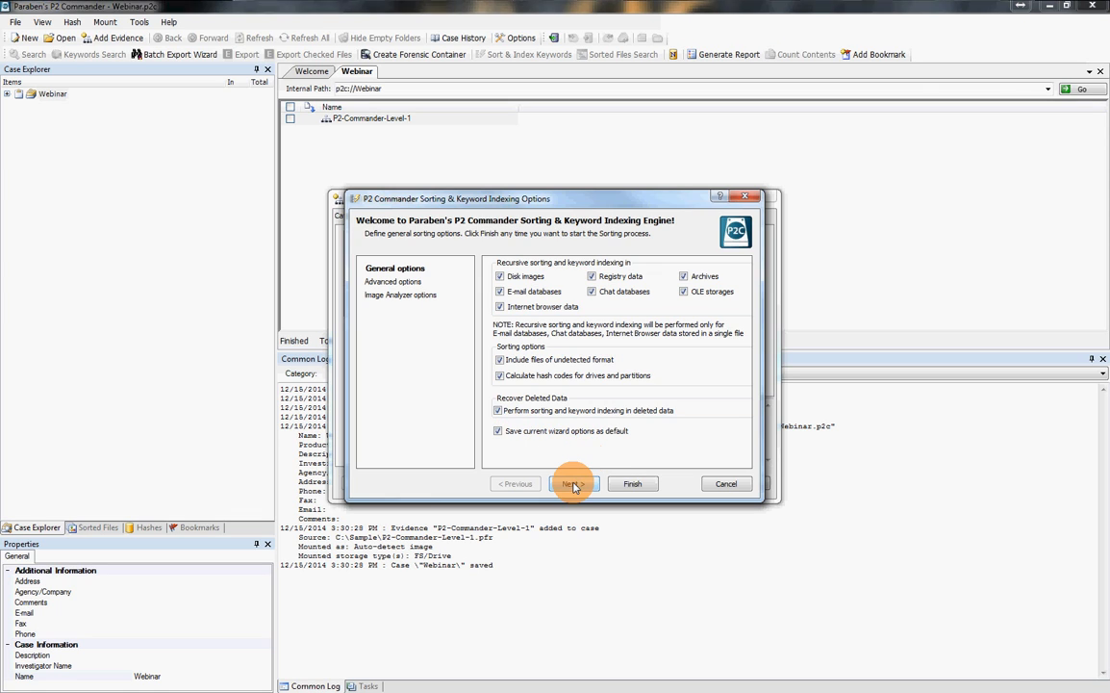
Step: Move through General and Advanced Options to the Image Analyzer Options page
{"action": "left_click", "coordinate": [574, 484]}
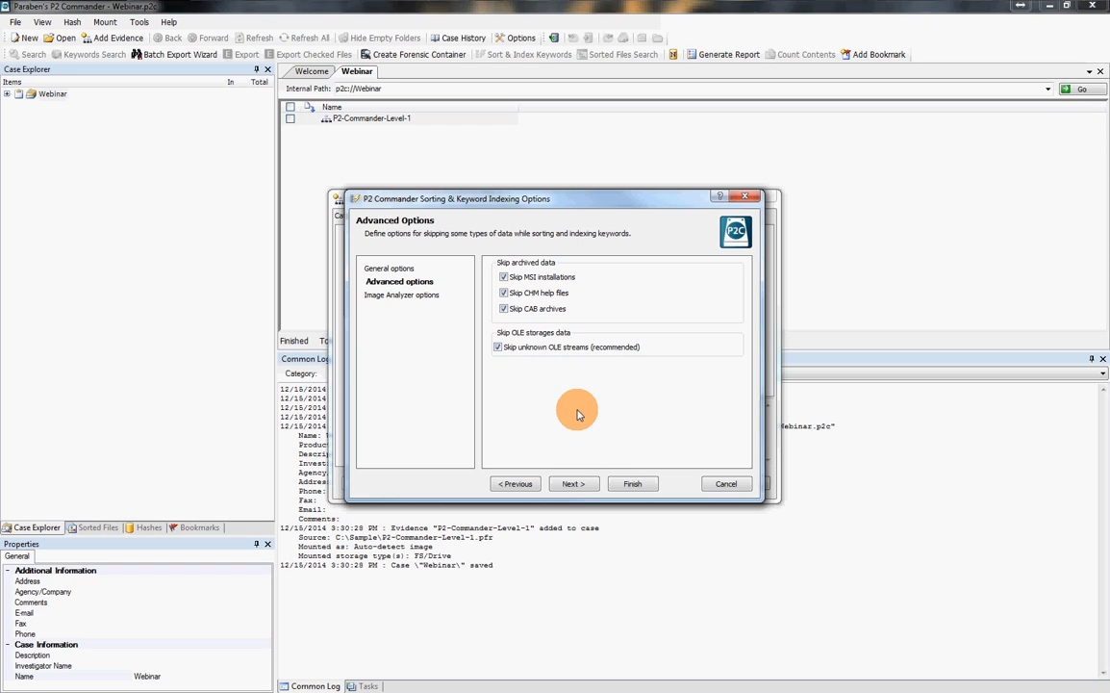
{"action": "left_click", "coordinate": [572, 483]}
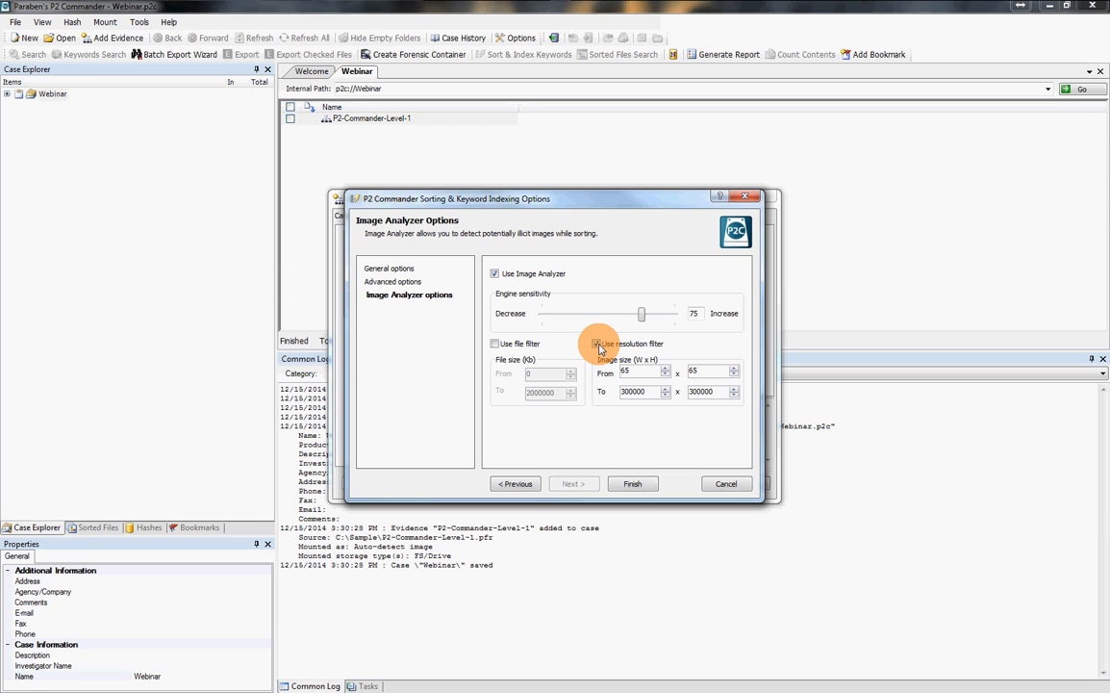
Step: Select the minimum image width value 65 in the resolution filter
{"action": "double_click", "coordinate": [634, 372]}
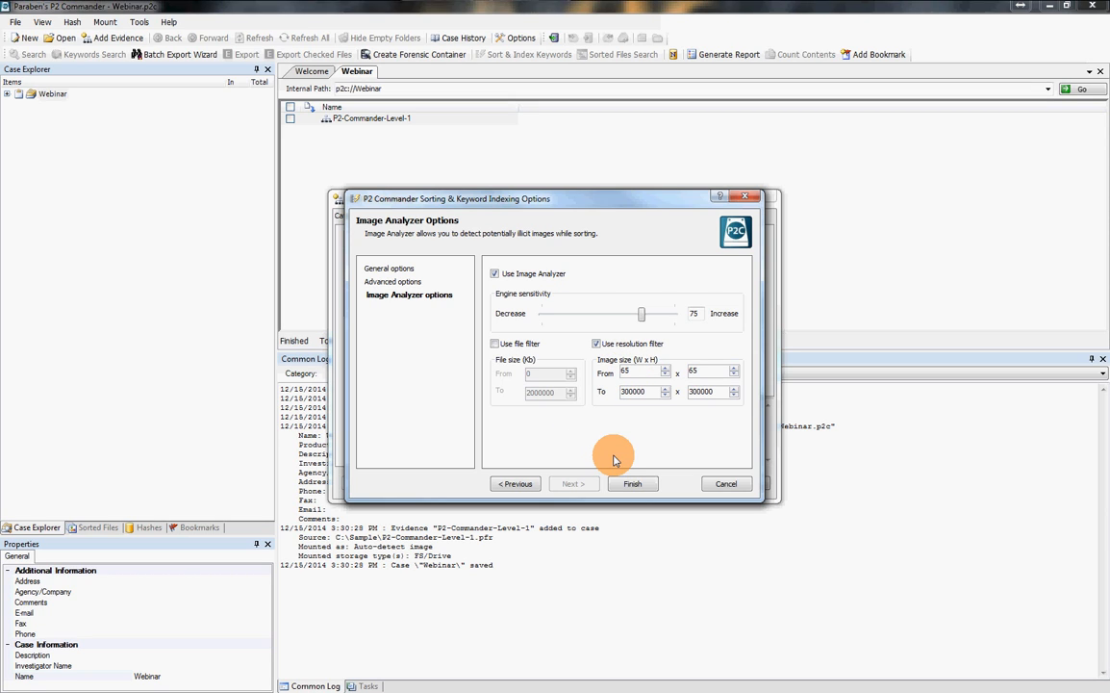
Step: Start the sort and indexing job, expand Webinar, and view the running Sort & Index Keywords task
{"action": "left_click", "coordinate": [630, 483]}
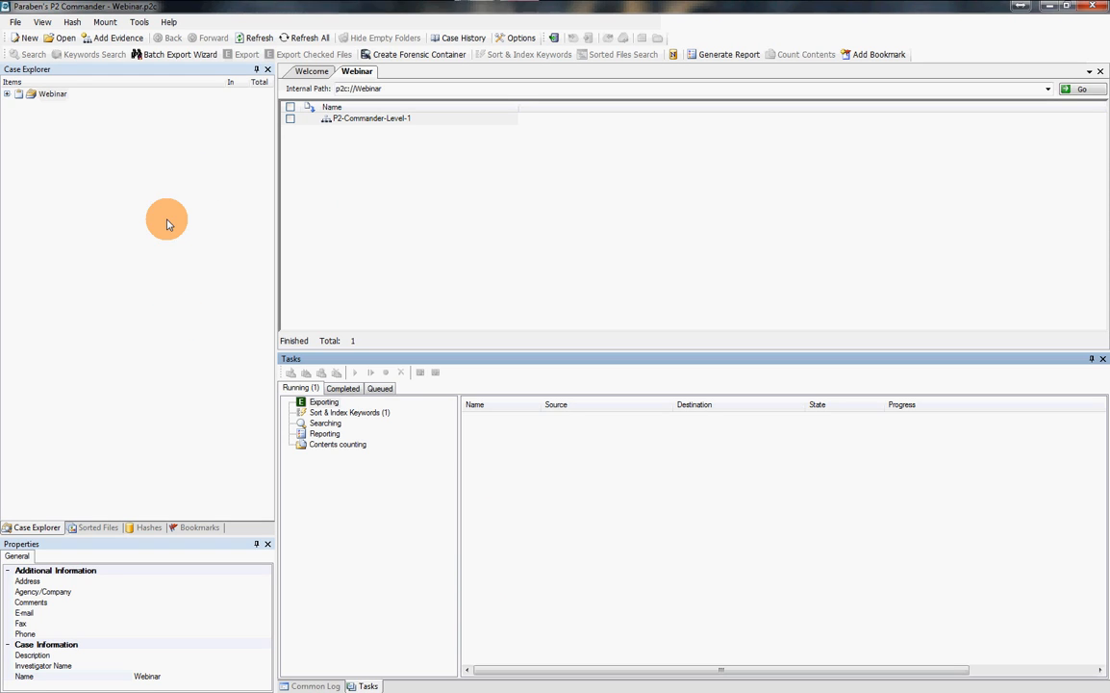
{"action": "left_click", "coordinate": [7, 93]}
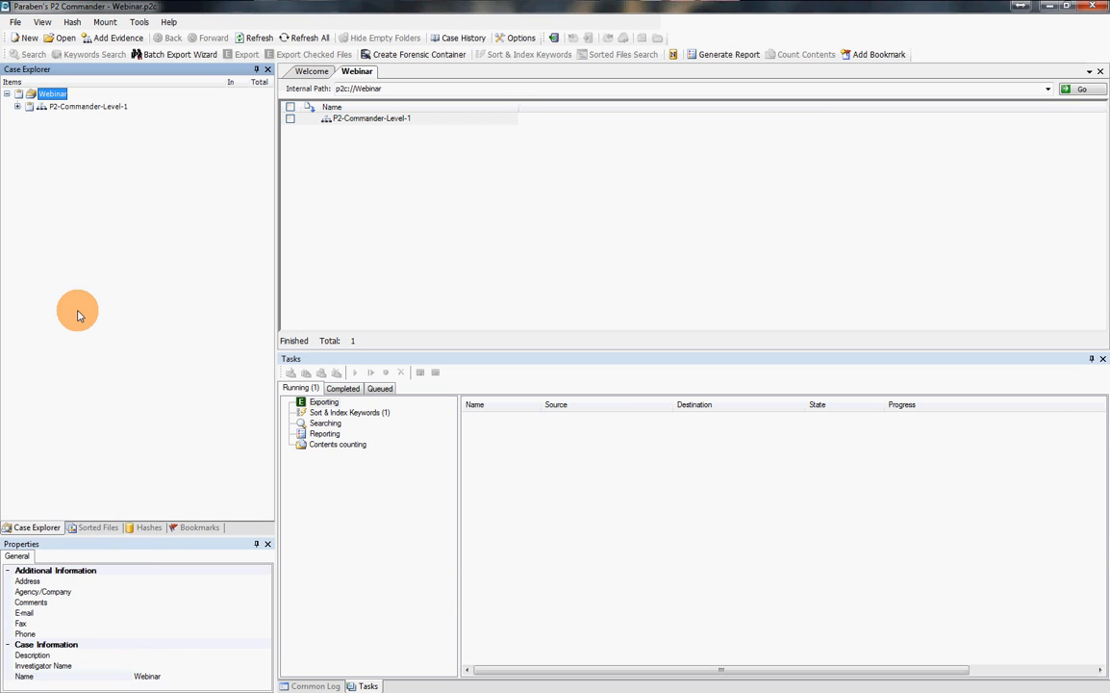
{"action": "left_click", "coordinate": [145, 677]}
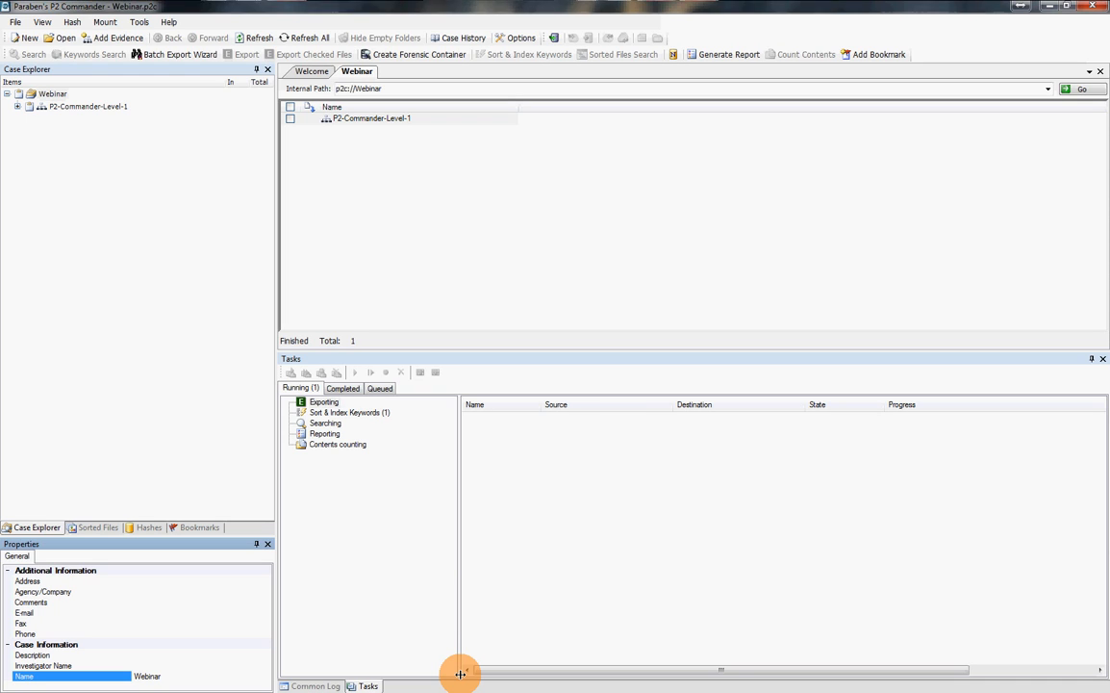
{"action": "left_click", "coordinate": [358, 413]}
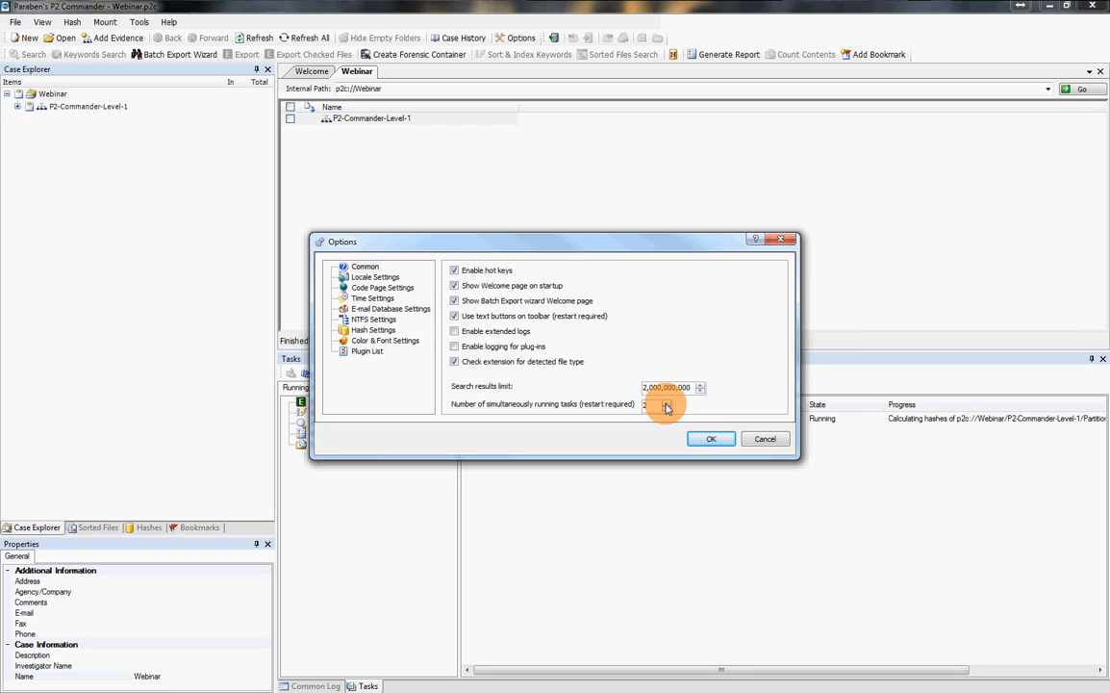
Step: Raise the number of simultaneously running tasks from 2 to 4 and confirm
{"action": "left_click", "coordinate": [666, 402]}
{"action": "left_click", "coordinate": [666, 403]}
{"action": "left_click", "coordinate": [708, 440]}
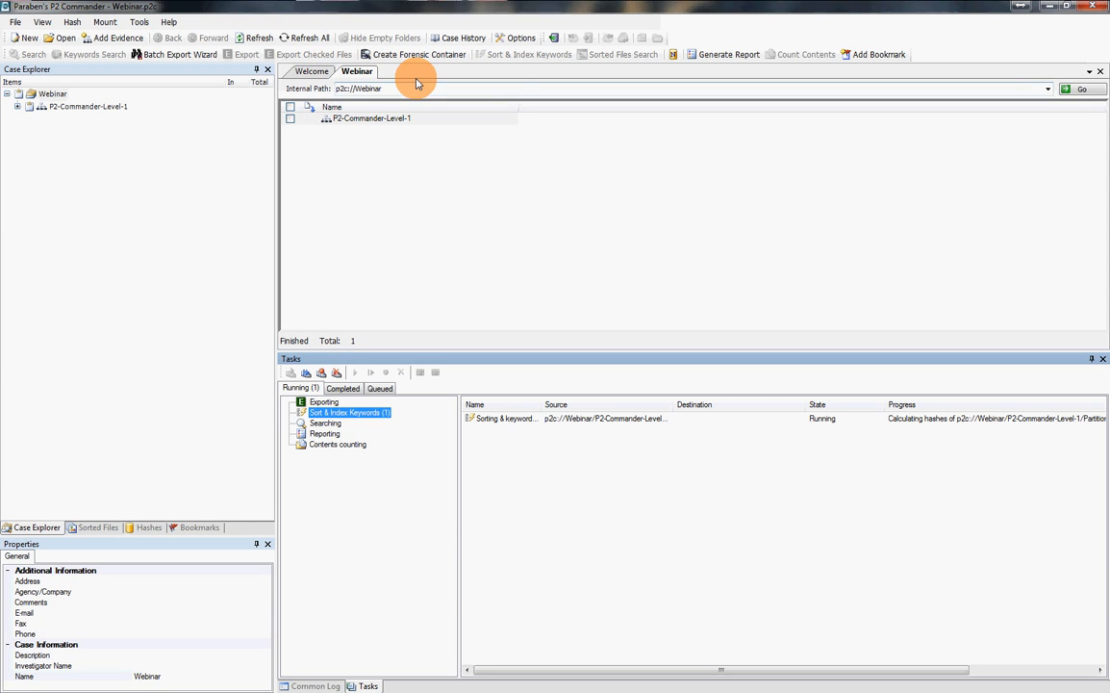
Step: Return to the Webinar tab and expand P2-Commander-Level-1, its Partition Parser, and Partition0
{"action": "left_click", "coordinate": [545, 76]}
{"action": "left_click", "coordinate": [313, 72]}
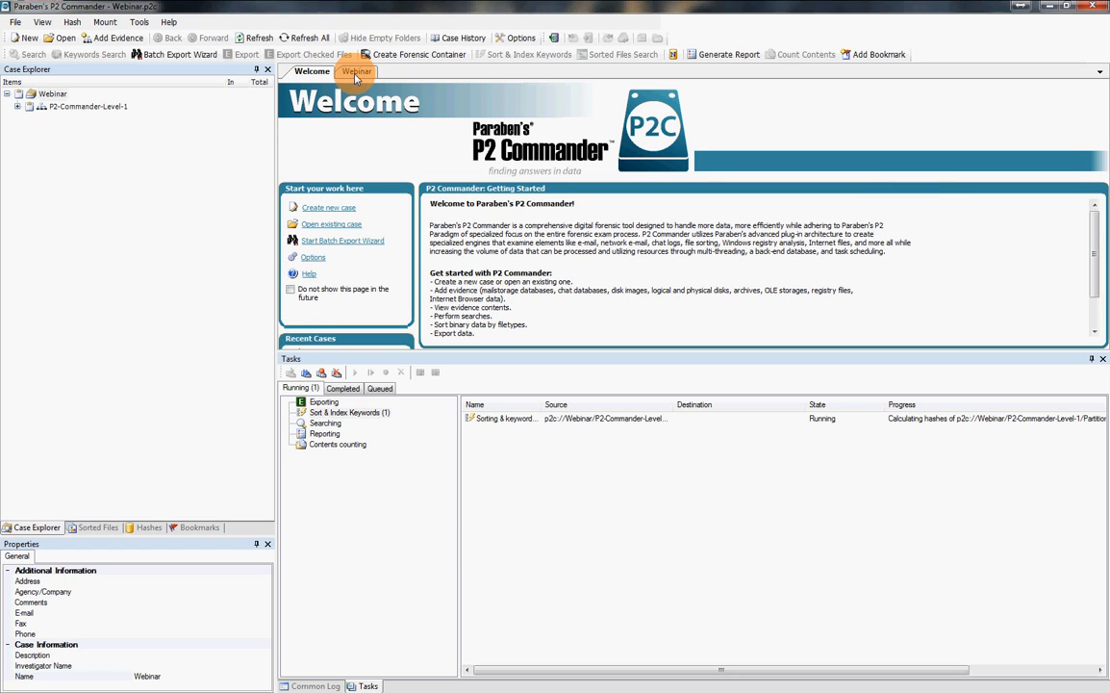
{"action": "left_click", "coordinate": [355, 74]}
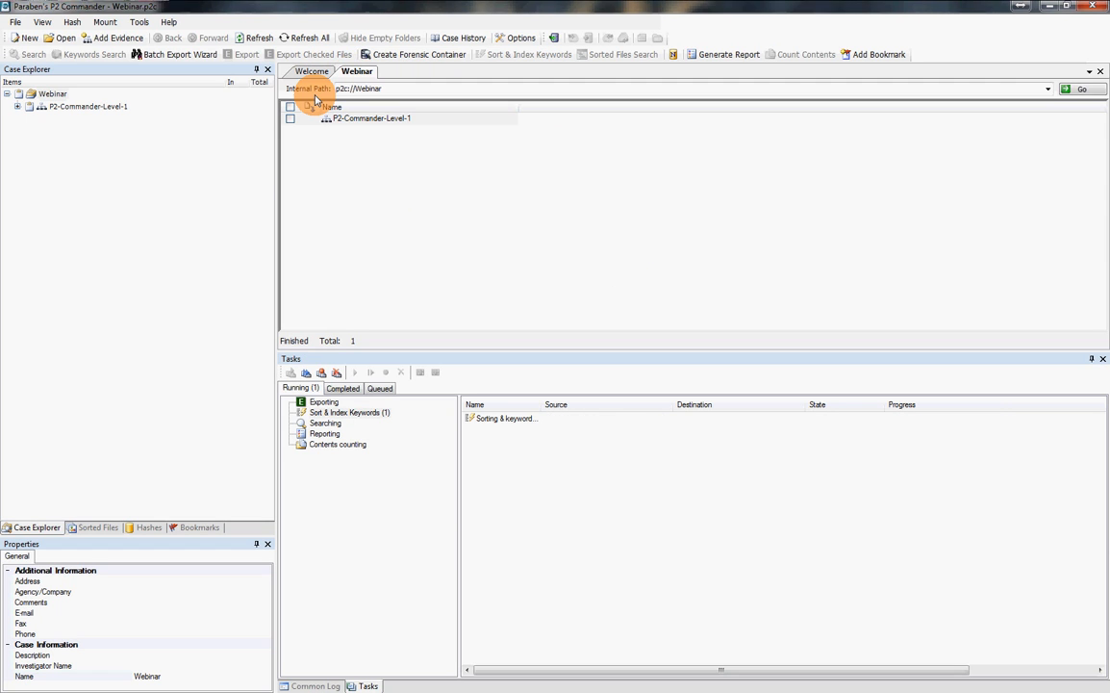
{"action": "left_click", "coordinate": [17, 107]}
{"action": "left_click", "coordinate": [24, 122]}
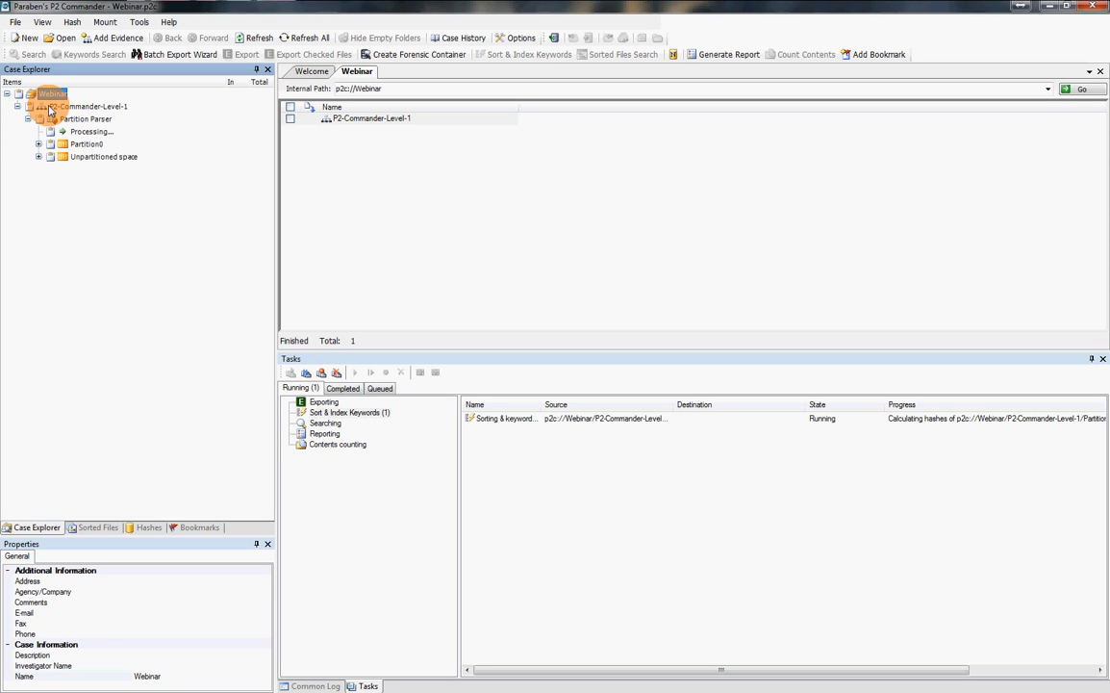
{"action": "left_click", "coordinate": [92, 108]}
{"action": "left_click", "coordinate": [81, 121]}
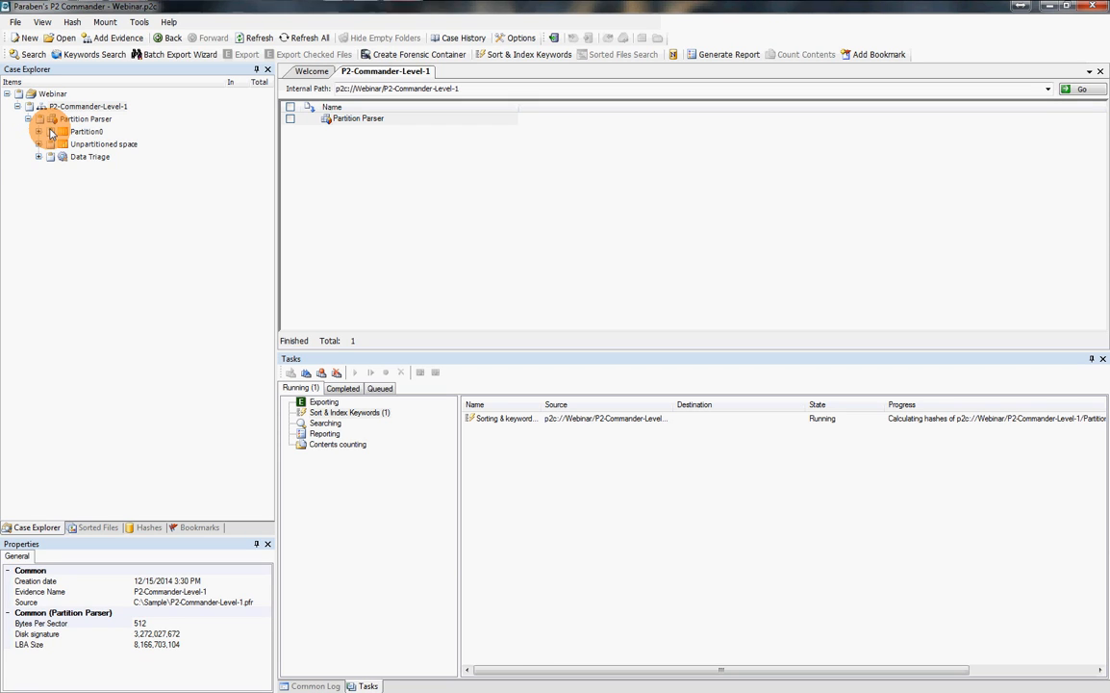
Step: Process Partition0 as NTFS with deleted files, Trash, folder recovery and Unallocated Space all enabled
{"action": "left_click", "coordinate": [39, 131]}
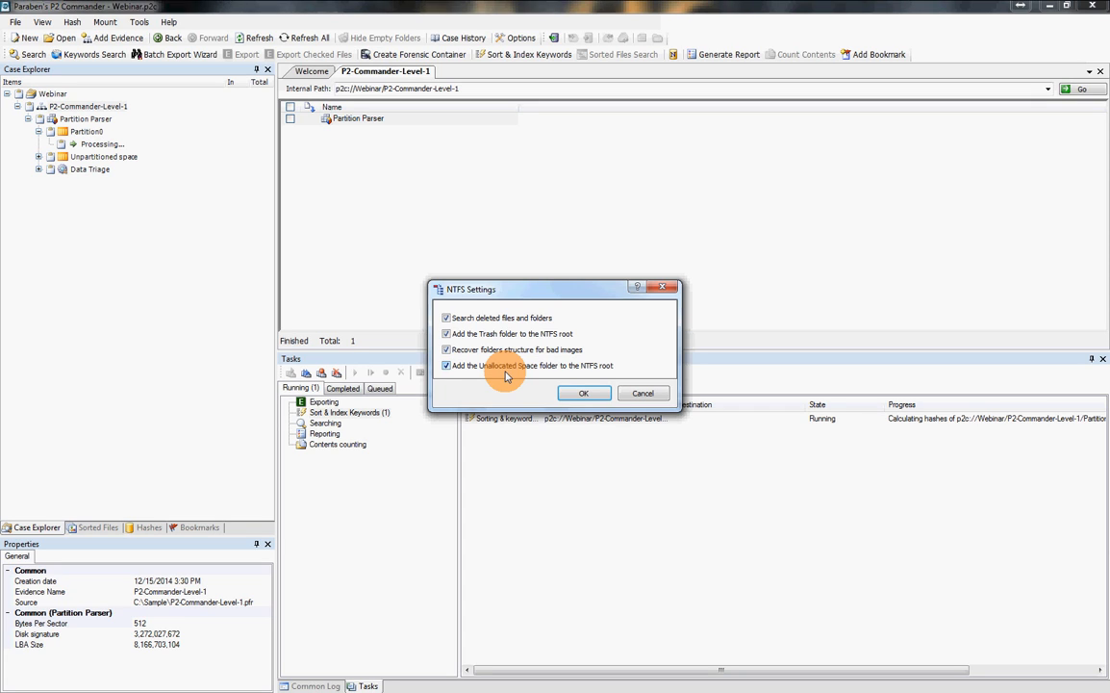
{"action": "left_click", "coordinate": [581, 394]}
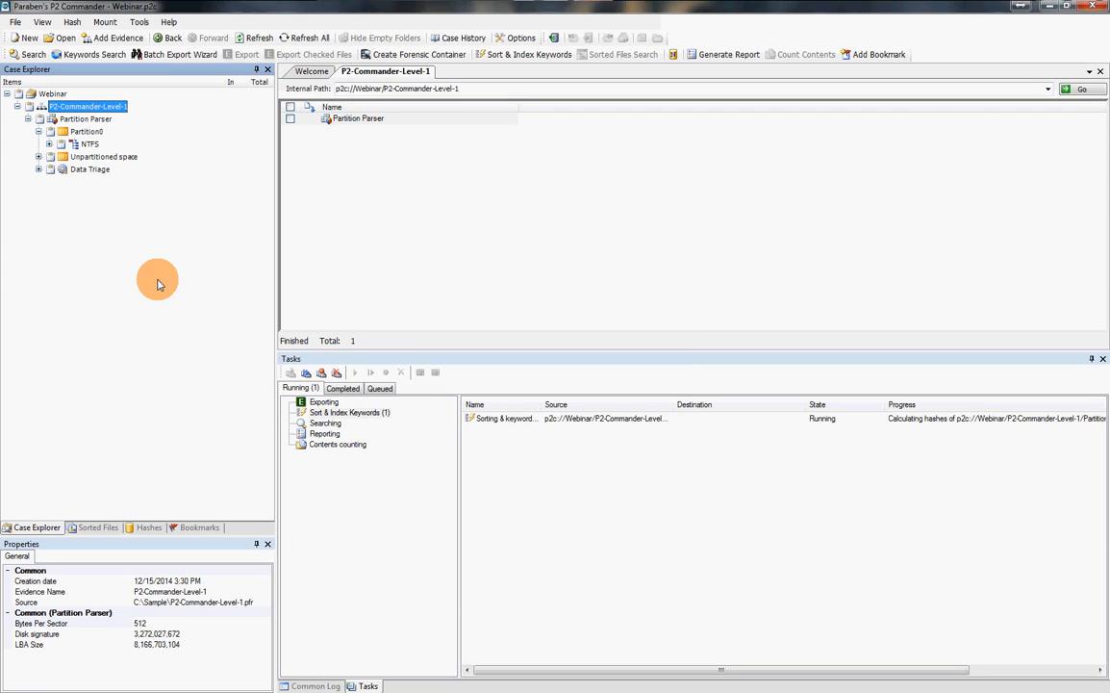
Step: Browse NTFS, Unallocated Space, Detected Items and Root folders, then start a new Partition Parser search
{"action": "left_click", "coordinate": [49, 143]}
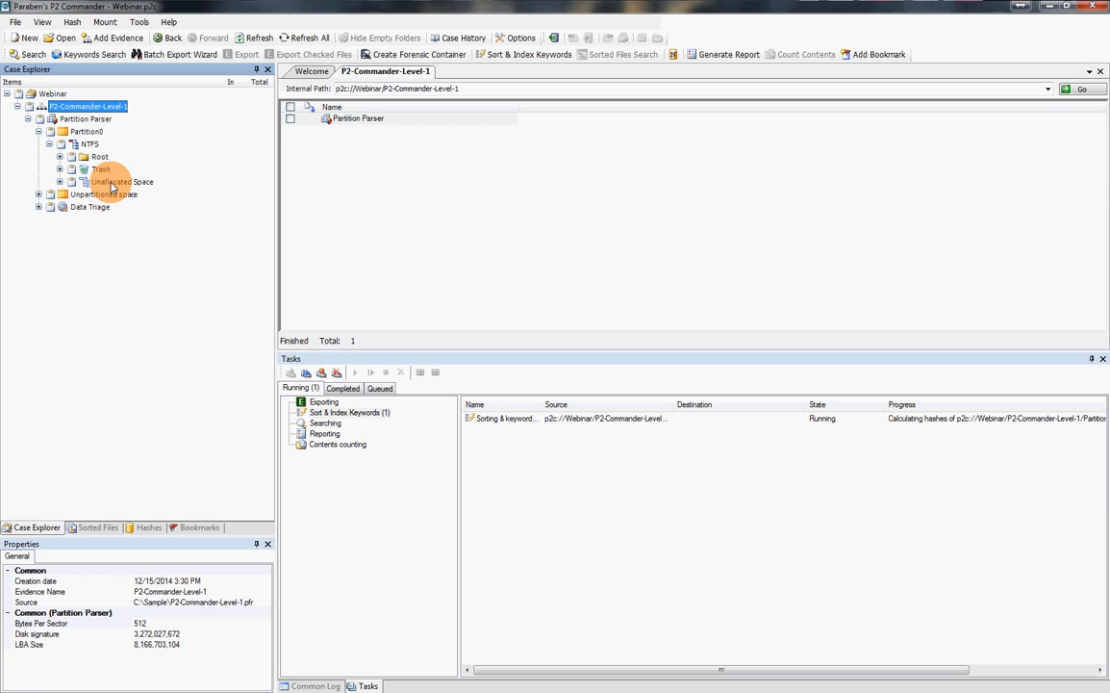
{"action": "left_click", "coordinate": [61, 181]}
{"action": "left_click", "coordinate": [70, 194]}
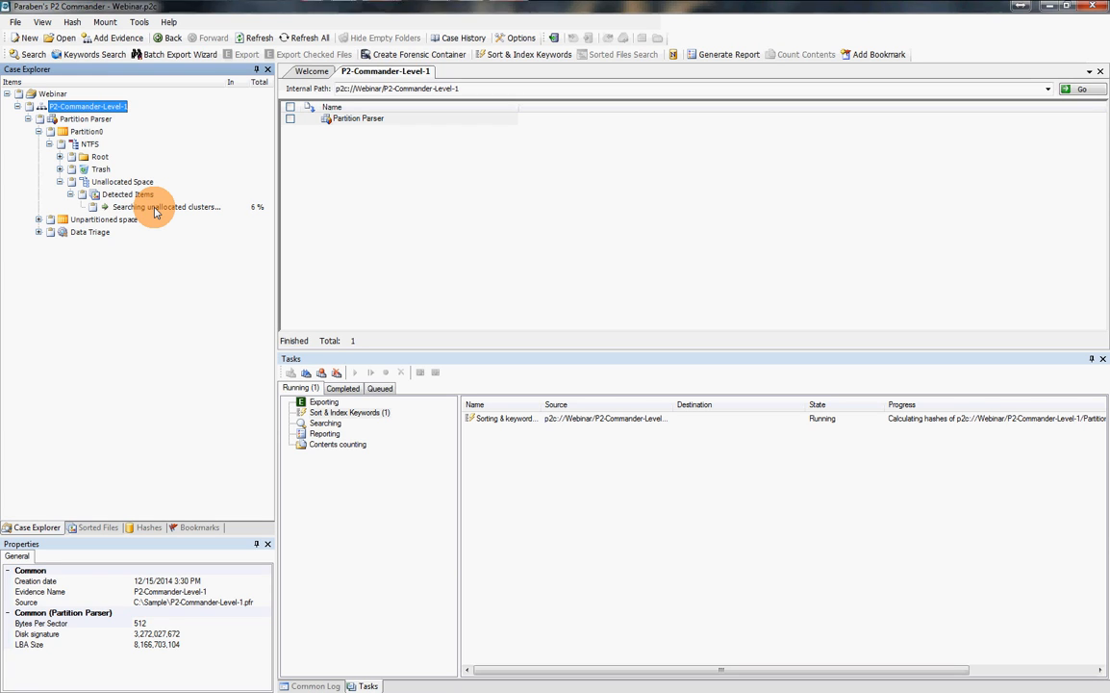
{"action": "left_click", "coordinate": [62, 182]}
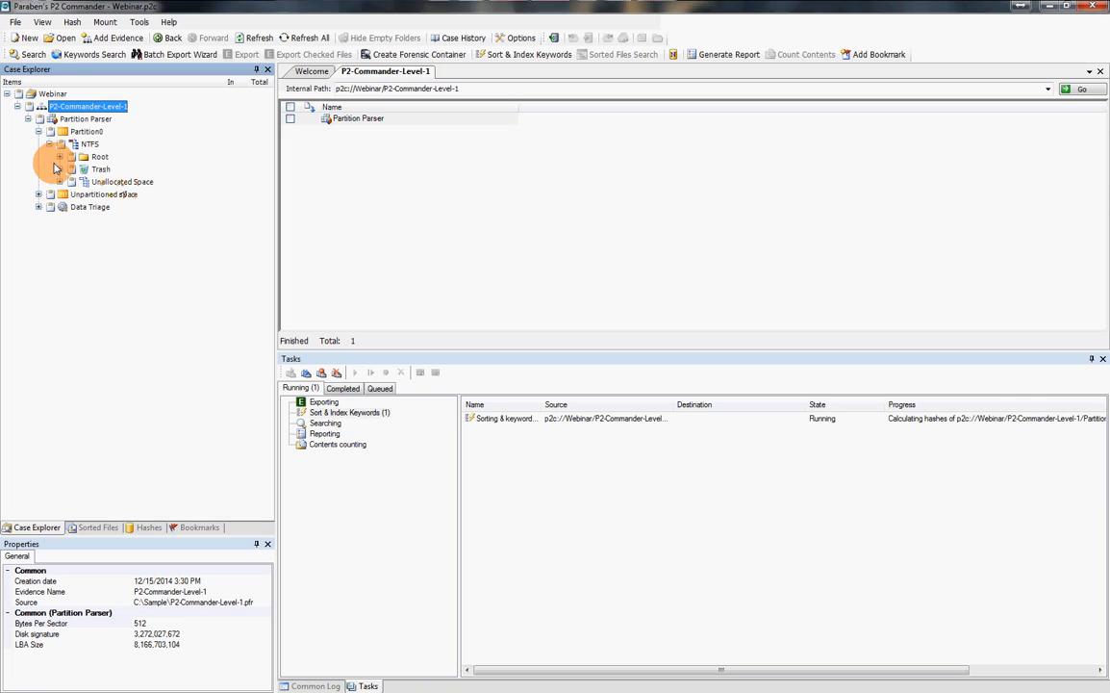
{"action": "left_click", "coordinate": [60, 157]}
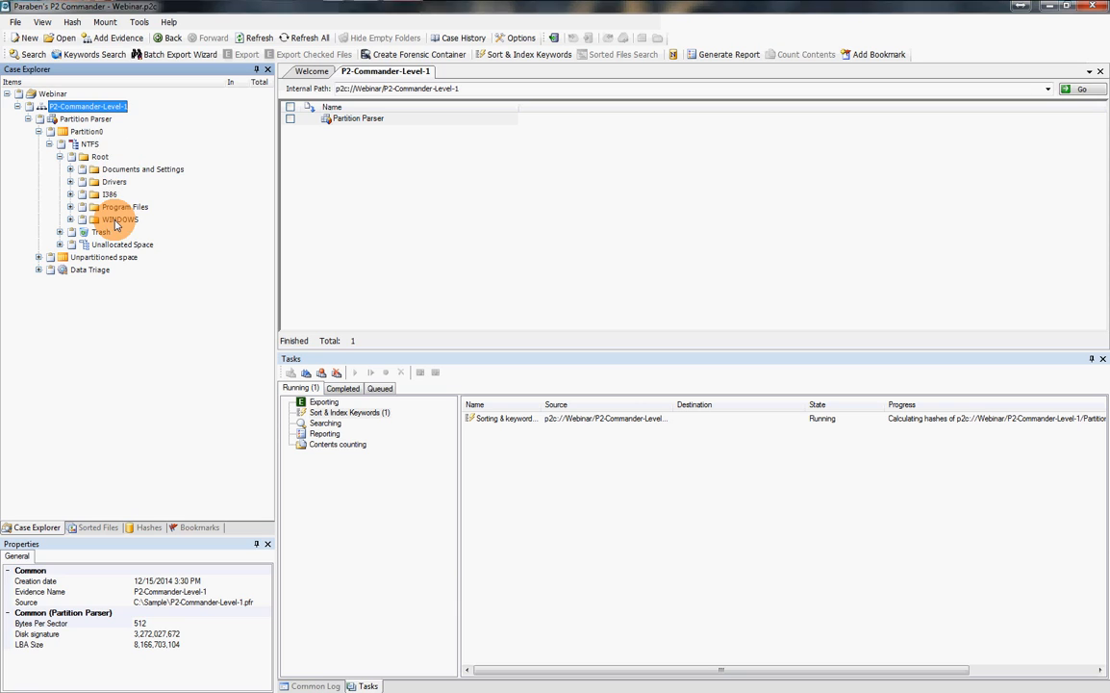
{"action": "left_click", "coordinate": [29, 55]}
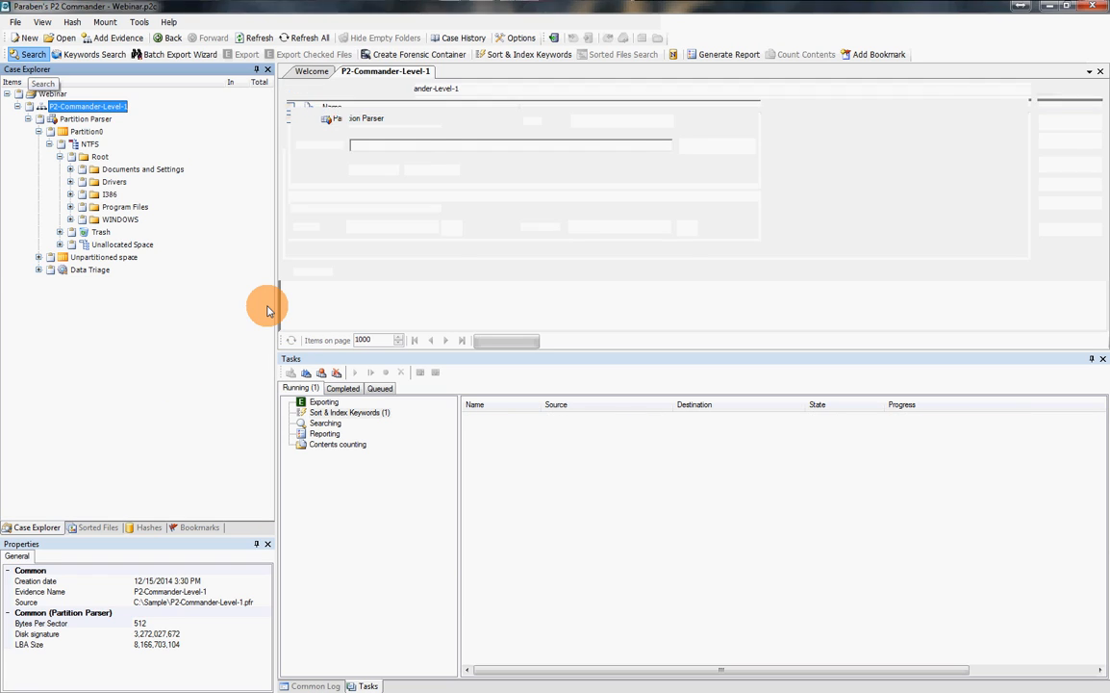
{"action": "left_click", "coordinate": [91, 107]}
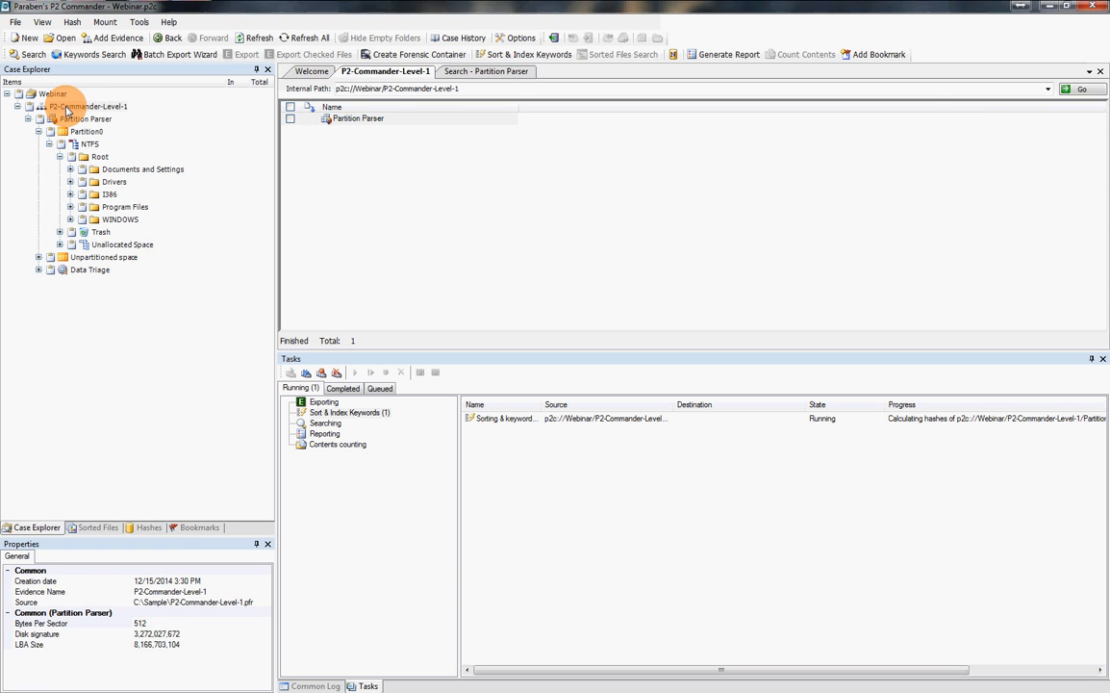
{"action": "left_click", "coordinate": [490, 72]}
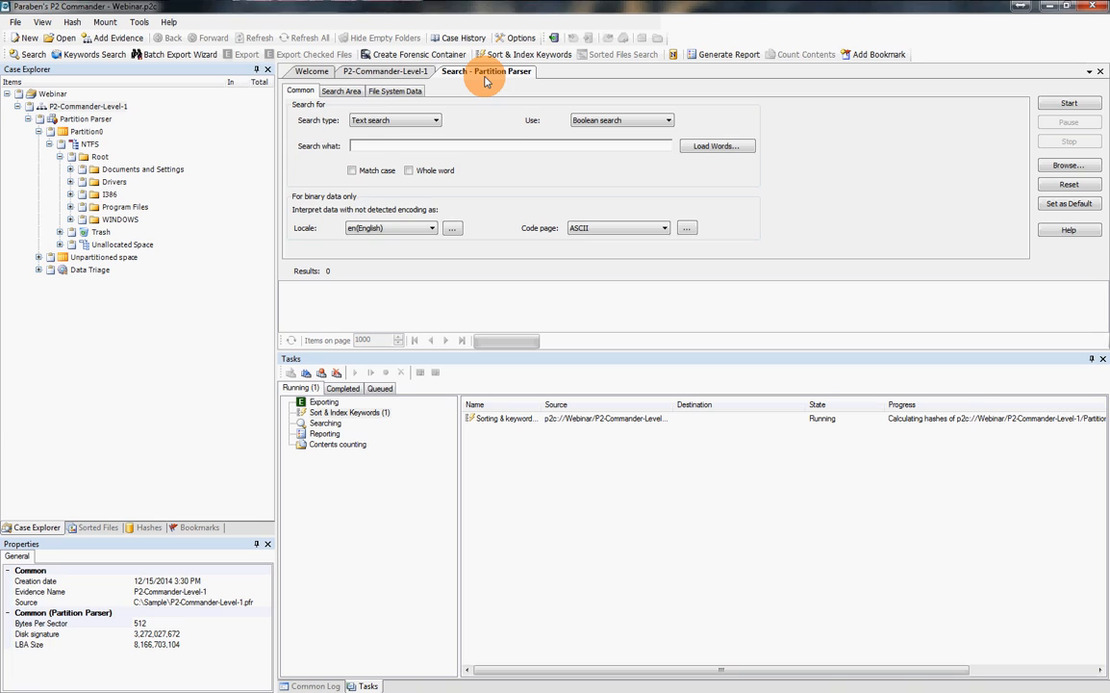
Step: Change the Partition Parser search method from Boolean to Regular expressions
{"action": "left_click", "coordinate": [383, 132]}
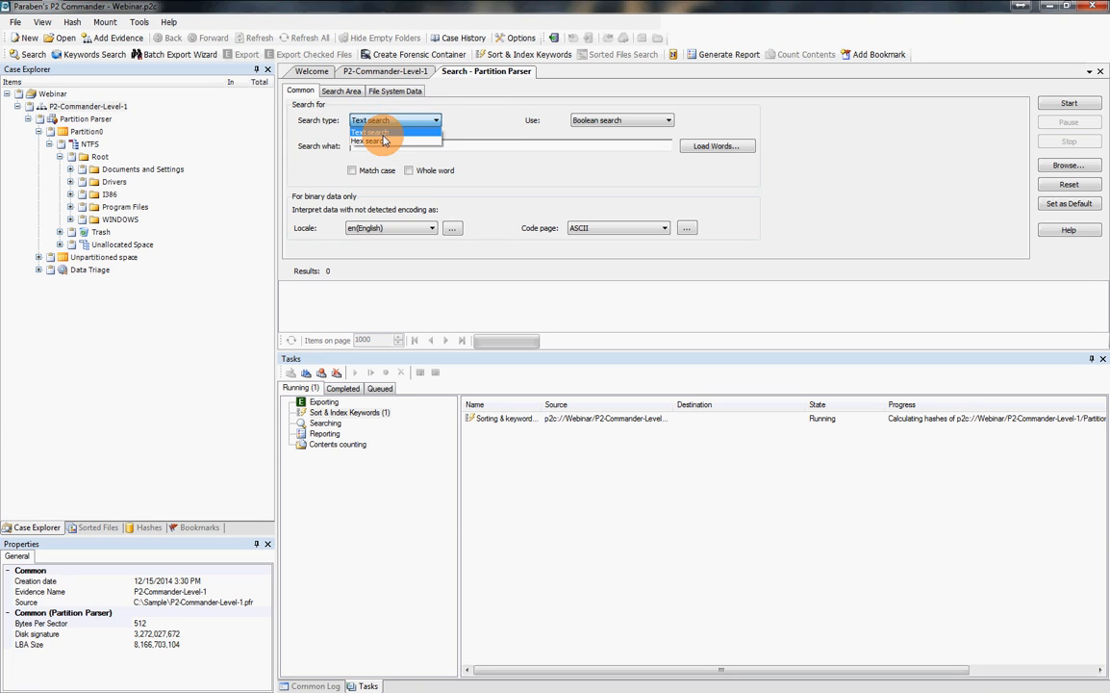
{"action": "left_click", "coordinate": [625, 124]}
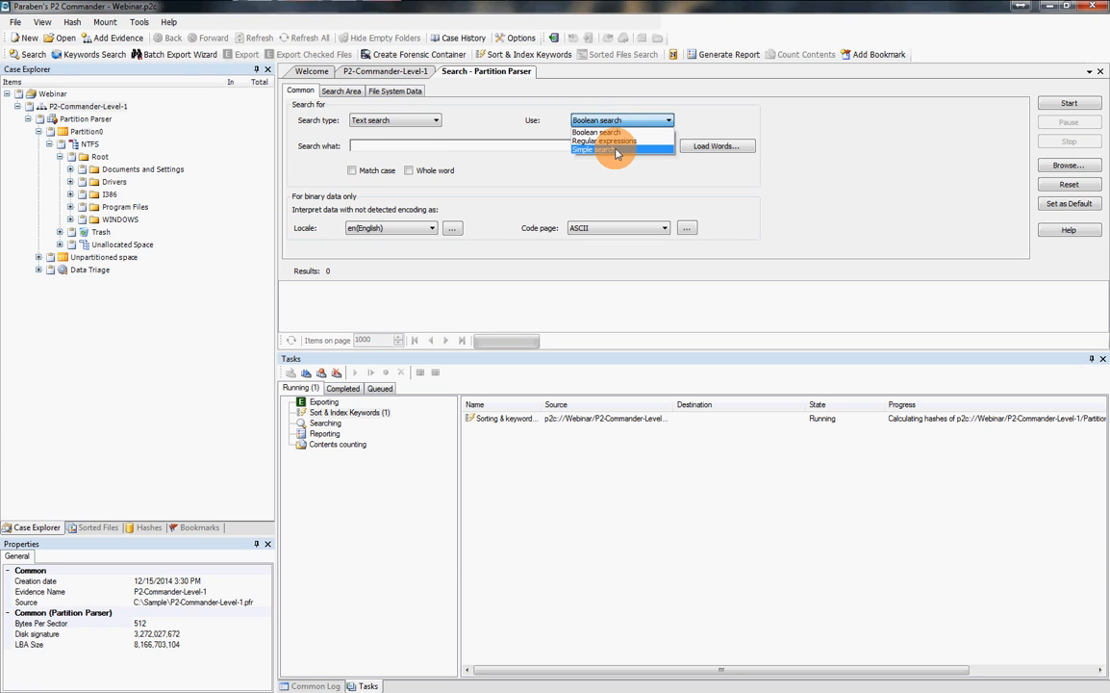
{"action": "left_click", "coordinate": [617, 151]}
{"action": "left_click", "coordinate": [602, 122]}
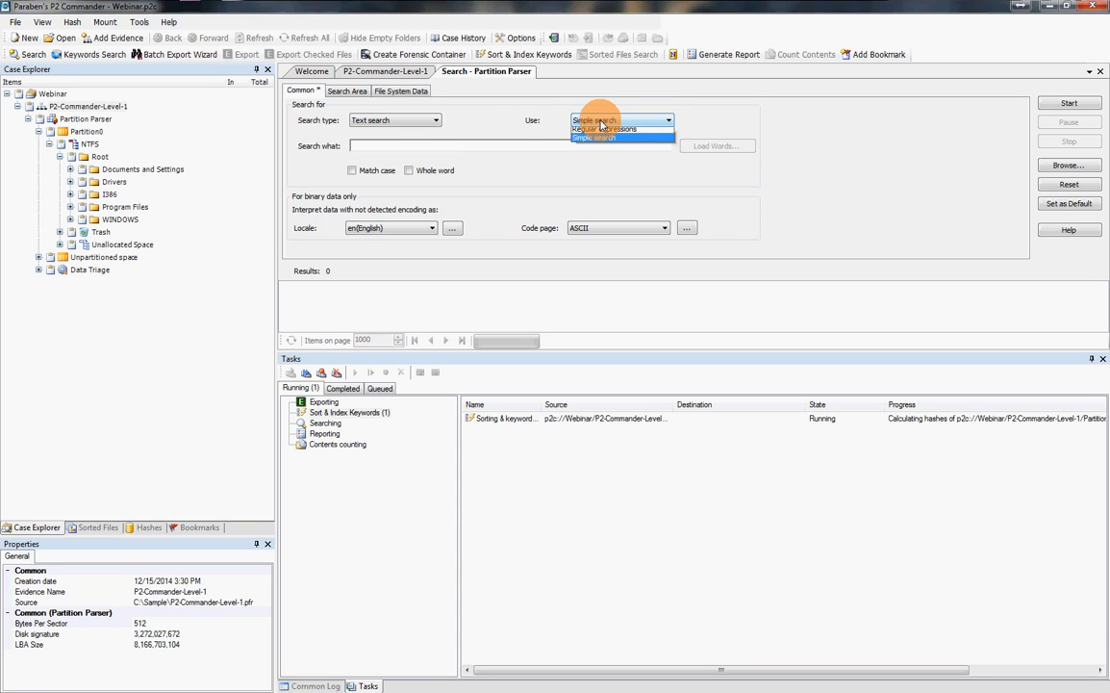
{"action": "left_click", "coordinate": [601, 128]}
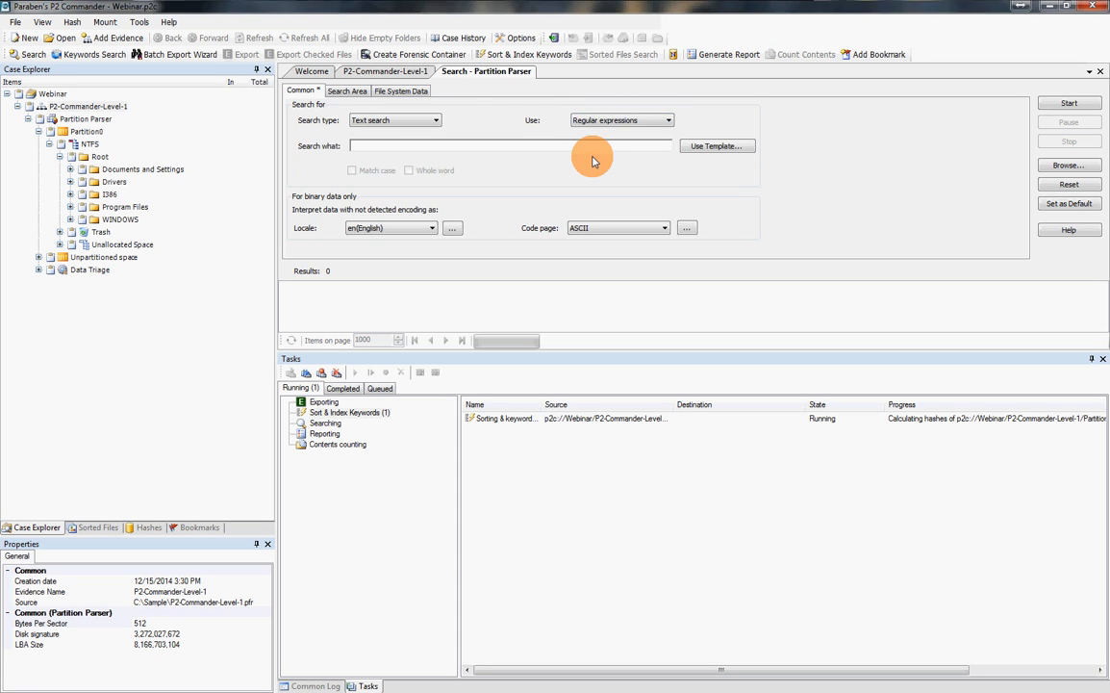
{"action": "left_click", "coordinate": [702, 151]}
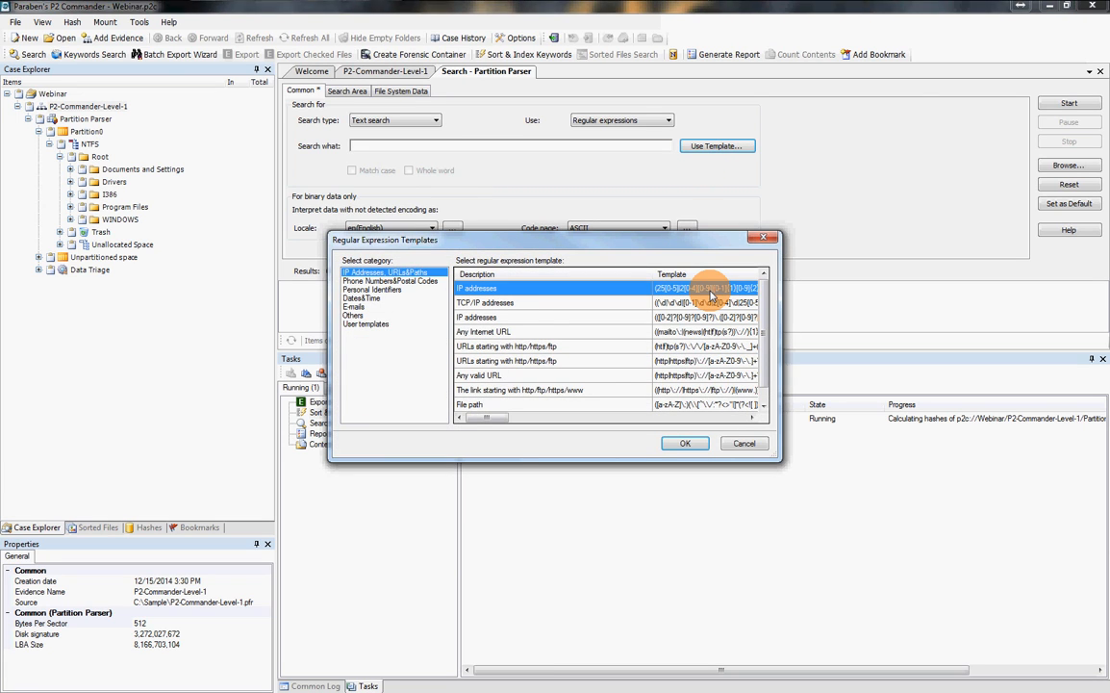
{"action": "left_click", "coordinate": [765, 381]}
{"action": "scroll", "coordinate": [517, 308], "scroll_direction": "up", "scroll_amount": 1}
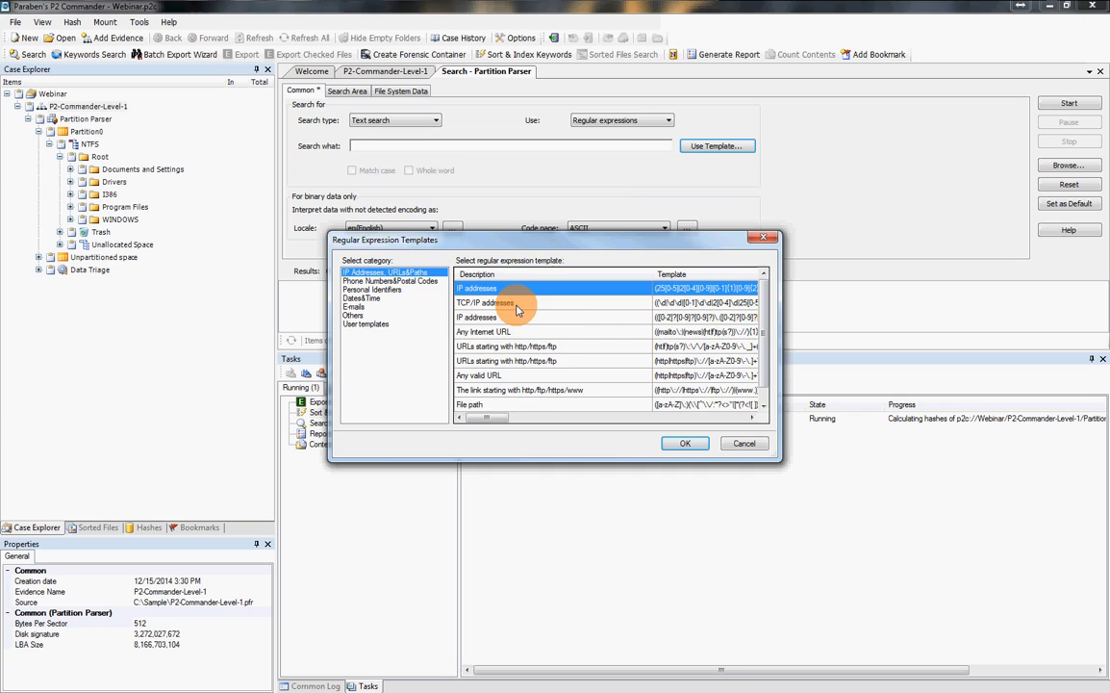
{"action": "left_click", "coordinate": [360, 281]}
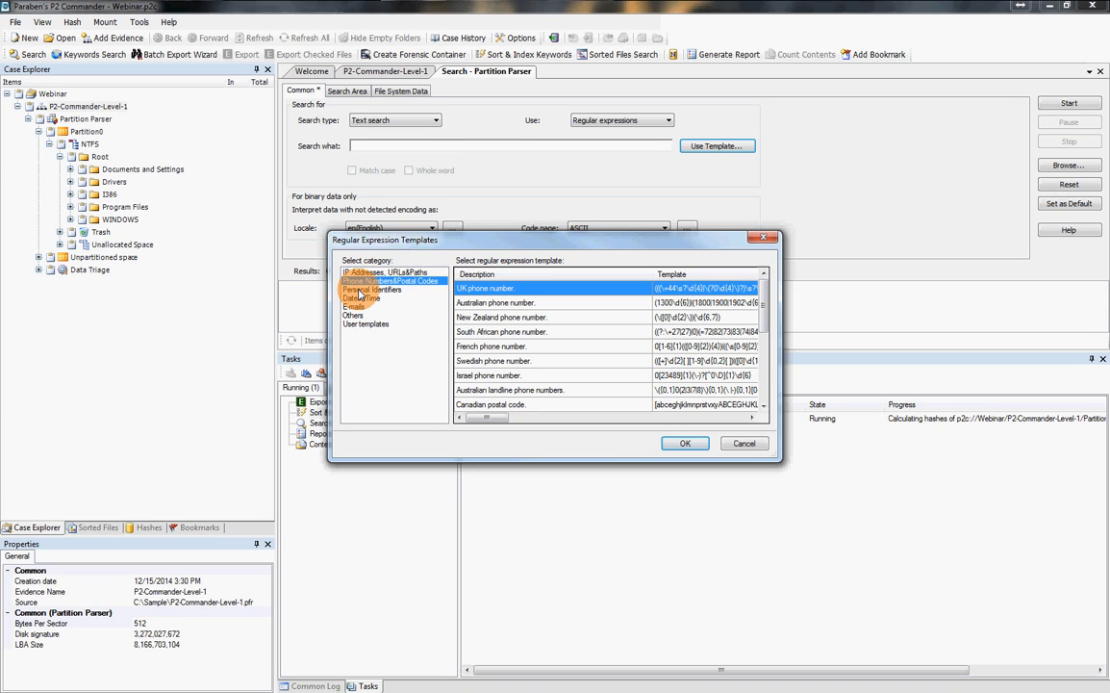
{"action": "left_click", "coordinate": [371, 289]}
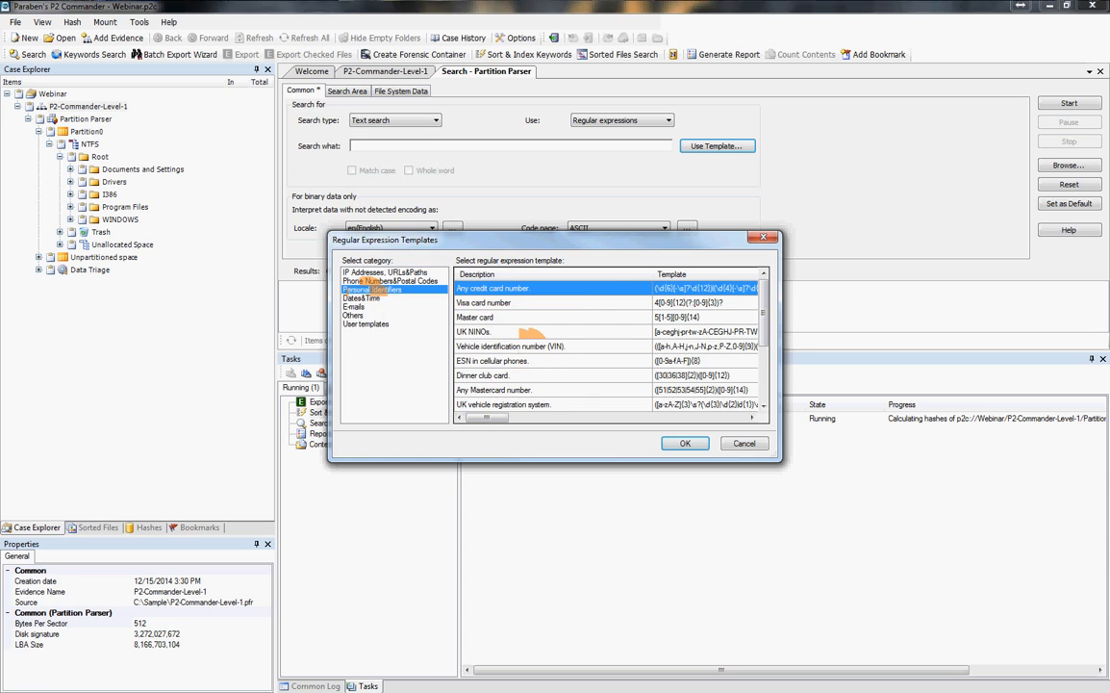
{"action": "left_click", "coordinate": [354, 306]}
{"action": "left_click", "coordinate": [354, 316]}
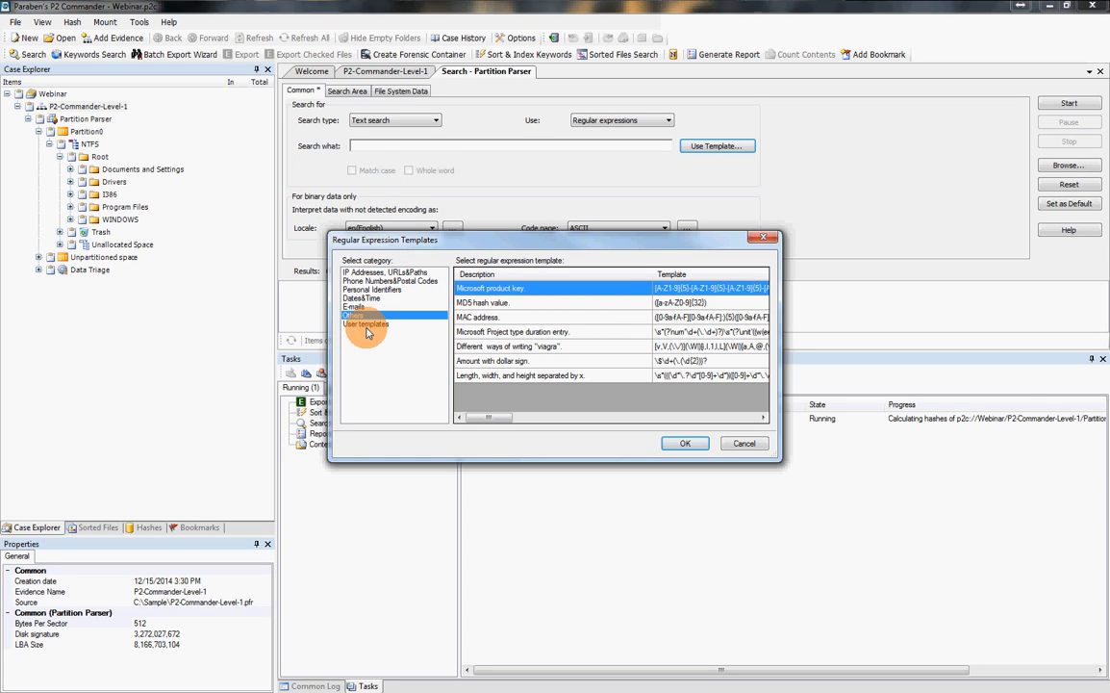
{"action": "left_click", "coordinate": [367, 327]}
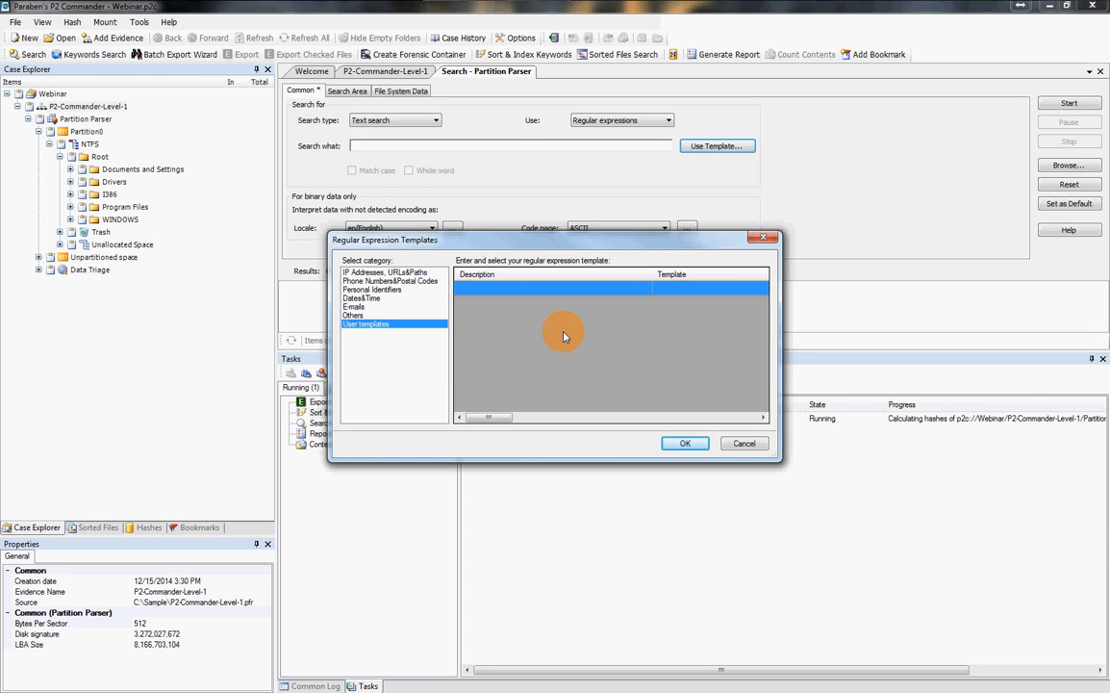
{"action": "left_click", "coordinate": [737, 445]}
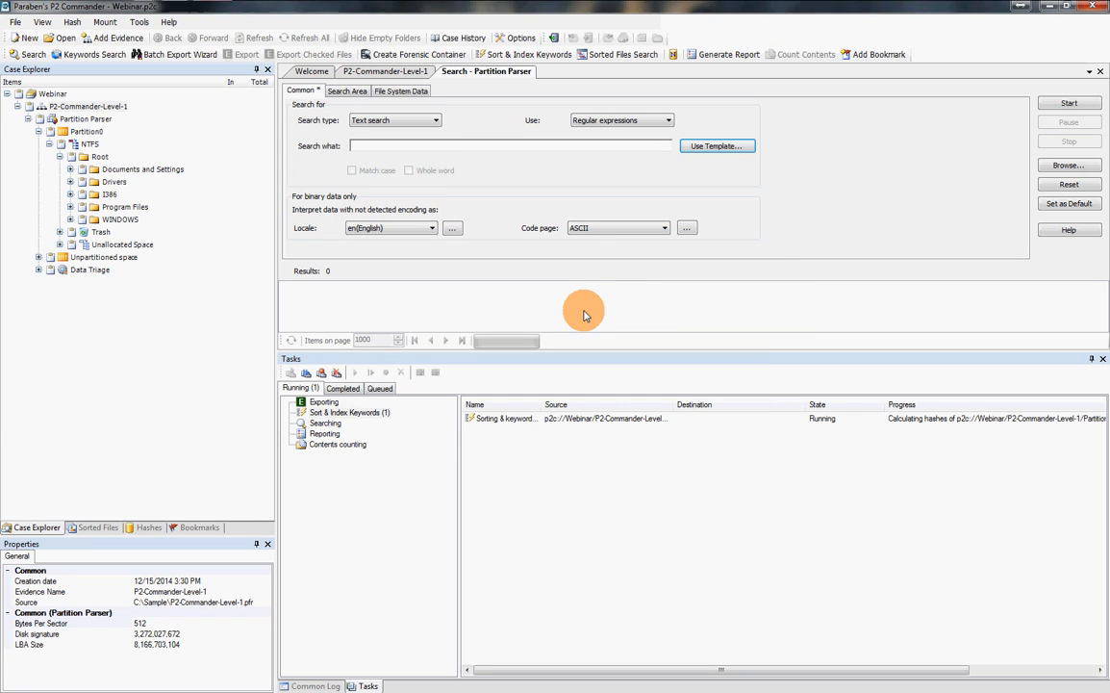
Step: Set the search method back to Boolean search and show the Search Area options
{"action": "left_click", "coordinate": [623, 121]}
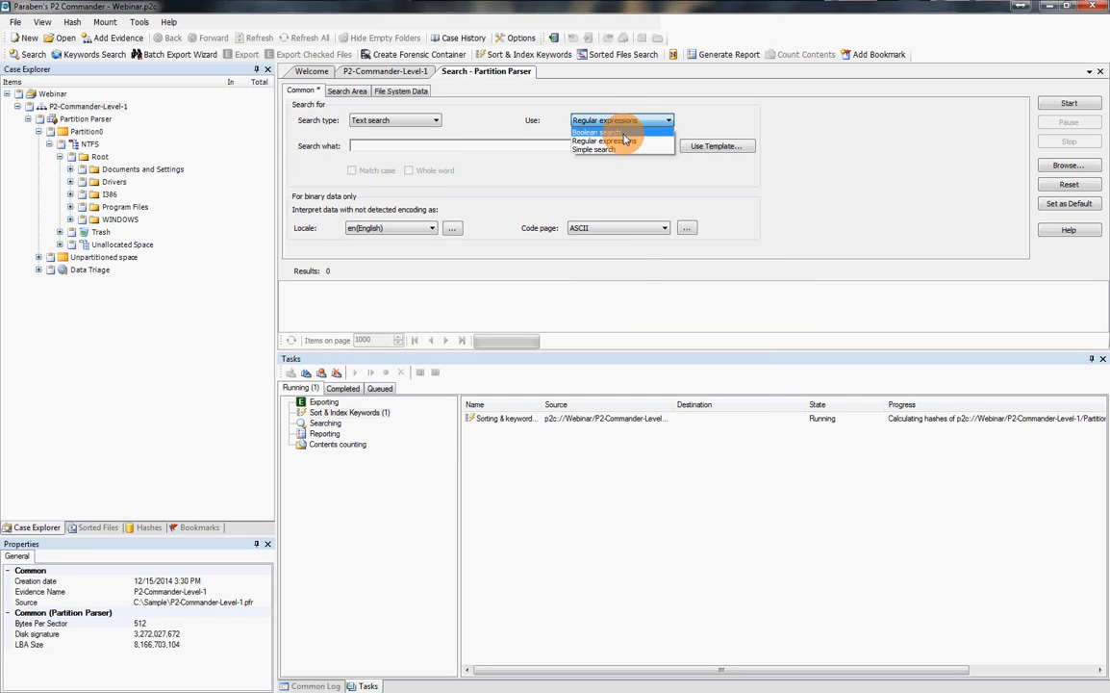
{"action": "left_click", "coordinate": [616, 132]}
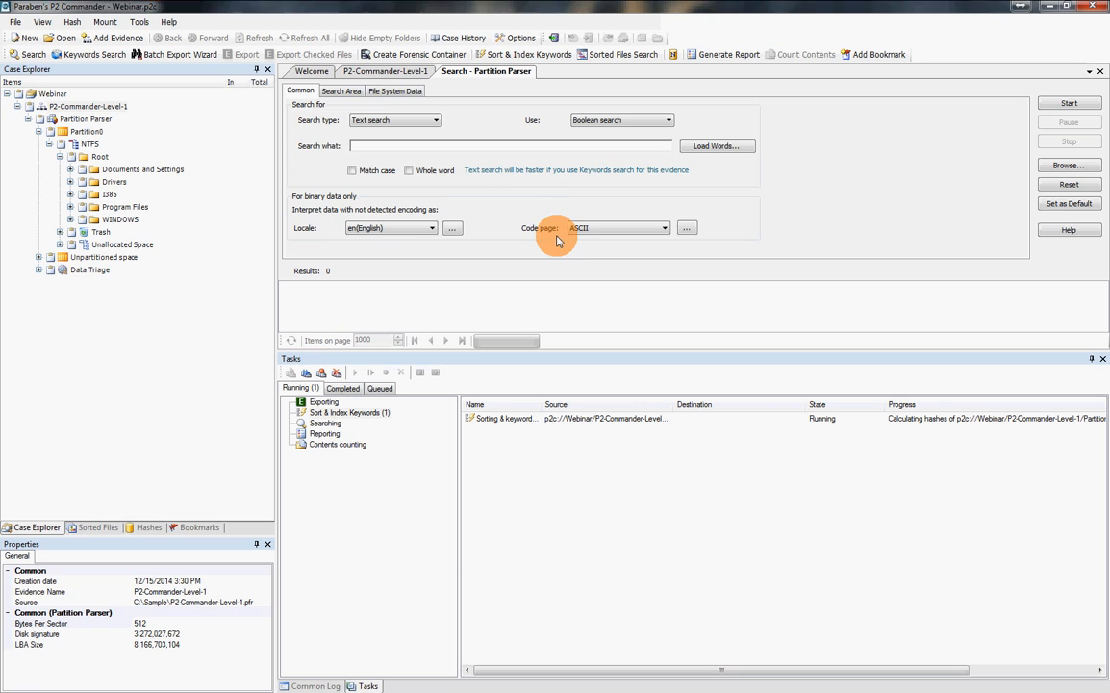
{"action": "left_click", "coordinate": [343, 93]}
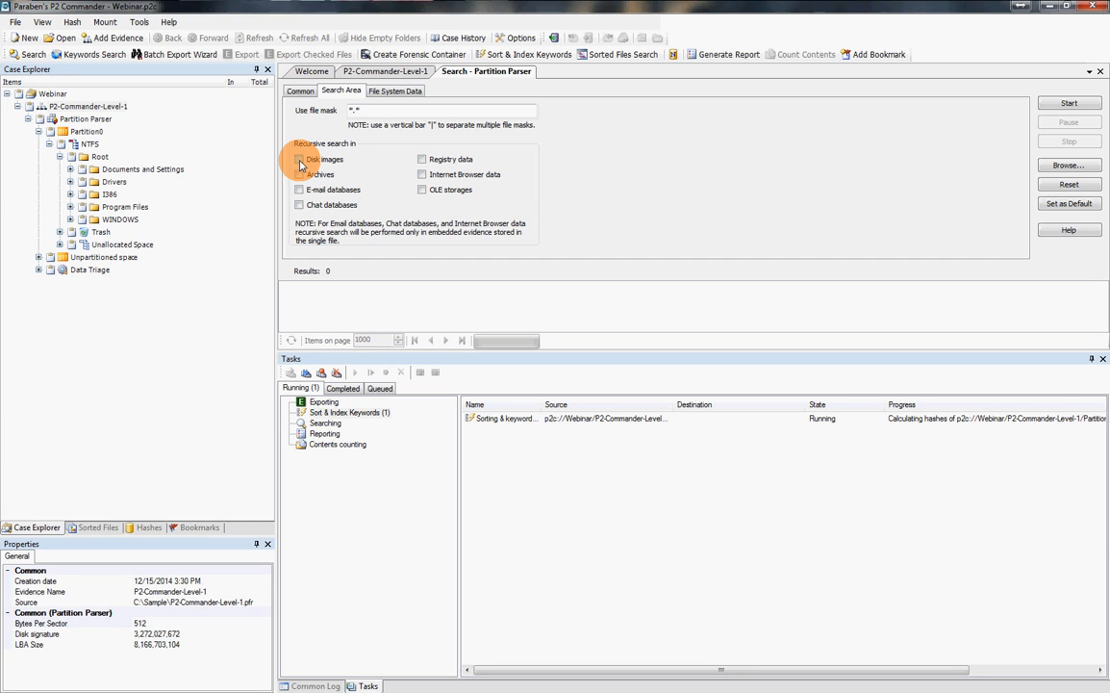
Step: Enable recursive search in disk images, archives, e-mail, chat, registry, browser data and OLE storages
{"action": "left_click", "coordinate": [299, 160]}
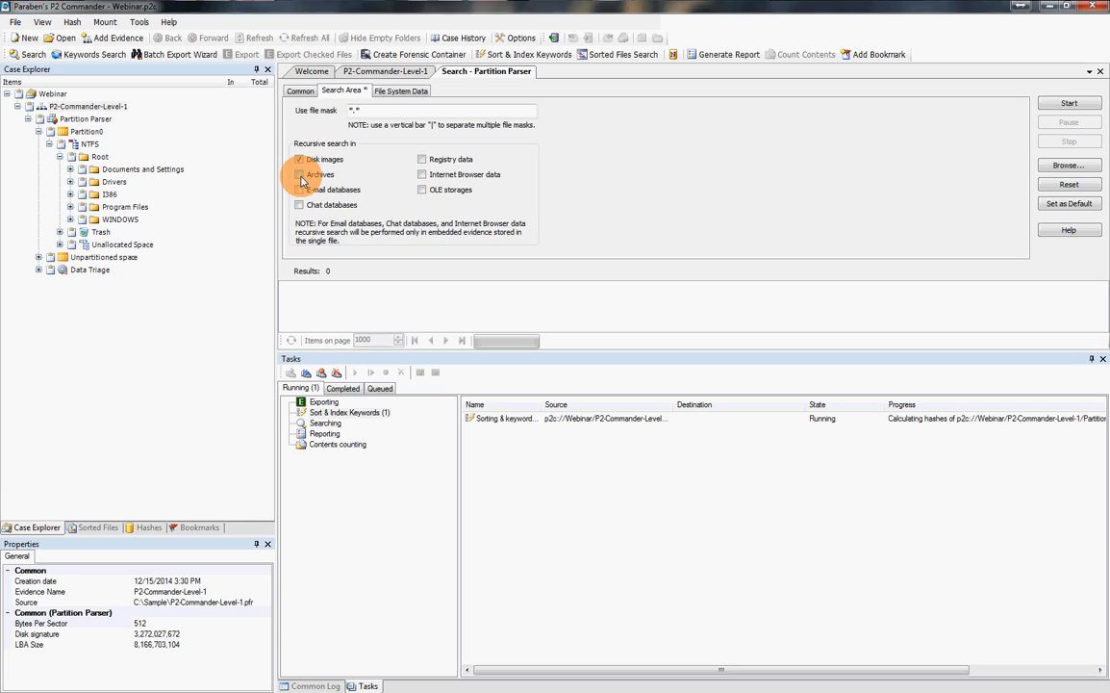
{"action": "left_click", "coordinate": [299, 174]}
{"action": "left_click", "coordinate": [299, 189]}
{"action": "left_click", "coordinate": [299, 205]}
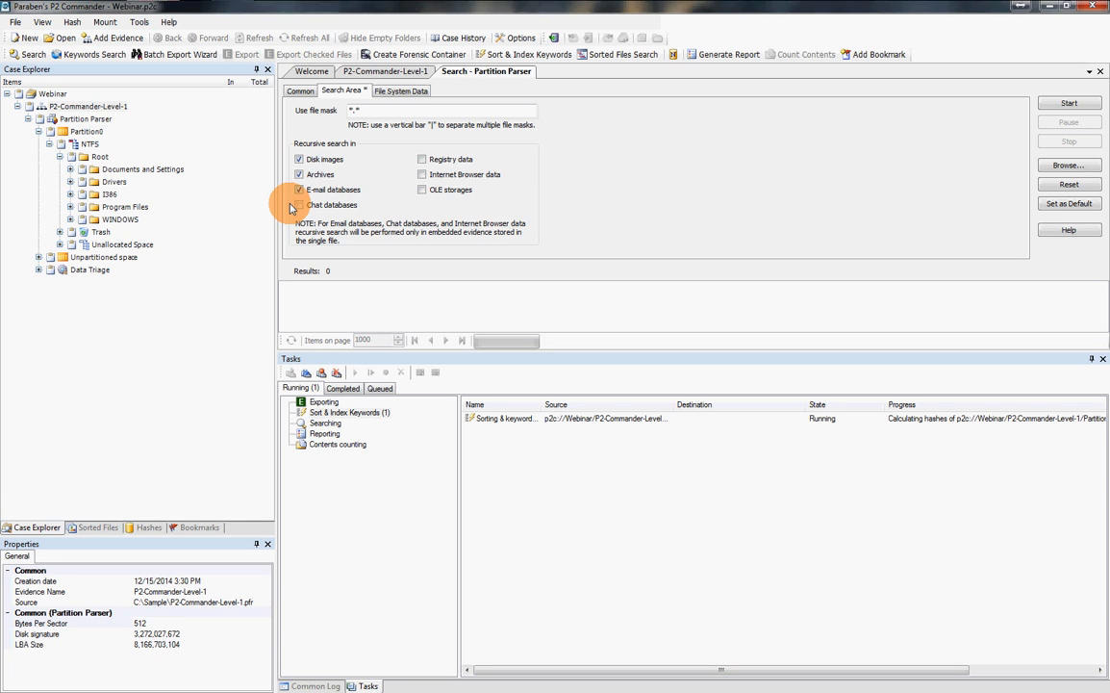
{"action": "left_click", "coordinate": [422, 160]}
{"action": "left_click", "coordinate": [422, 174]}
{"action": "left_click", "coordinate": [422, 190]}
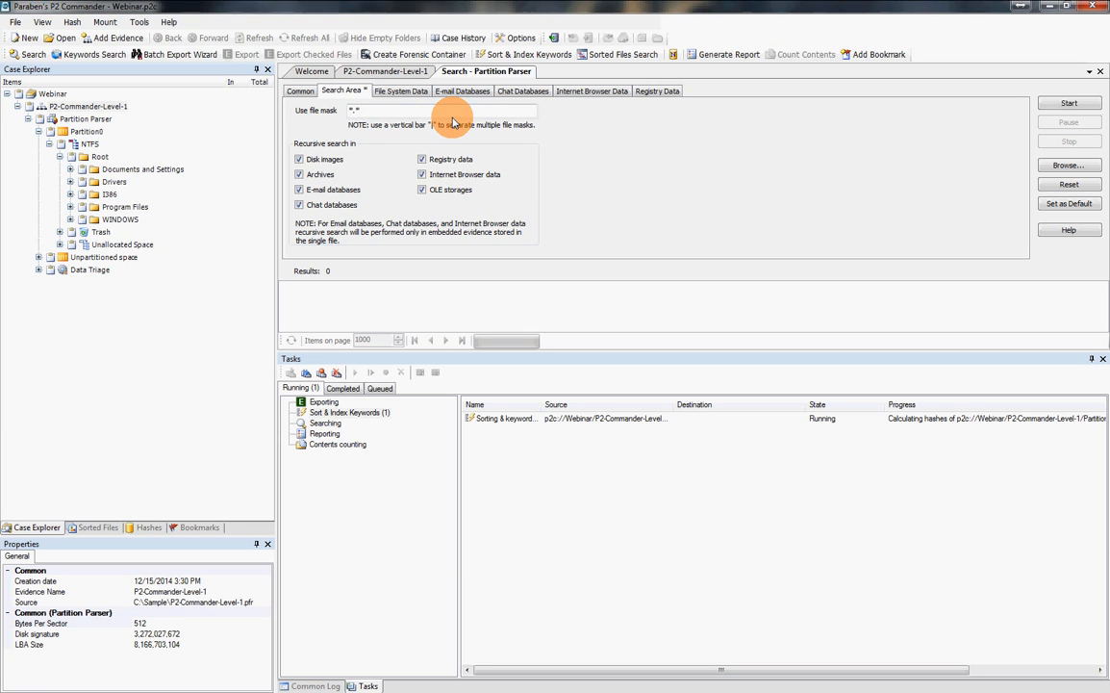
Step: Review the file system, e-mail, chat, browser and registry search option tabs, returning to Search Area
{"action": "left_click", "coordinate": [395, 91]}
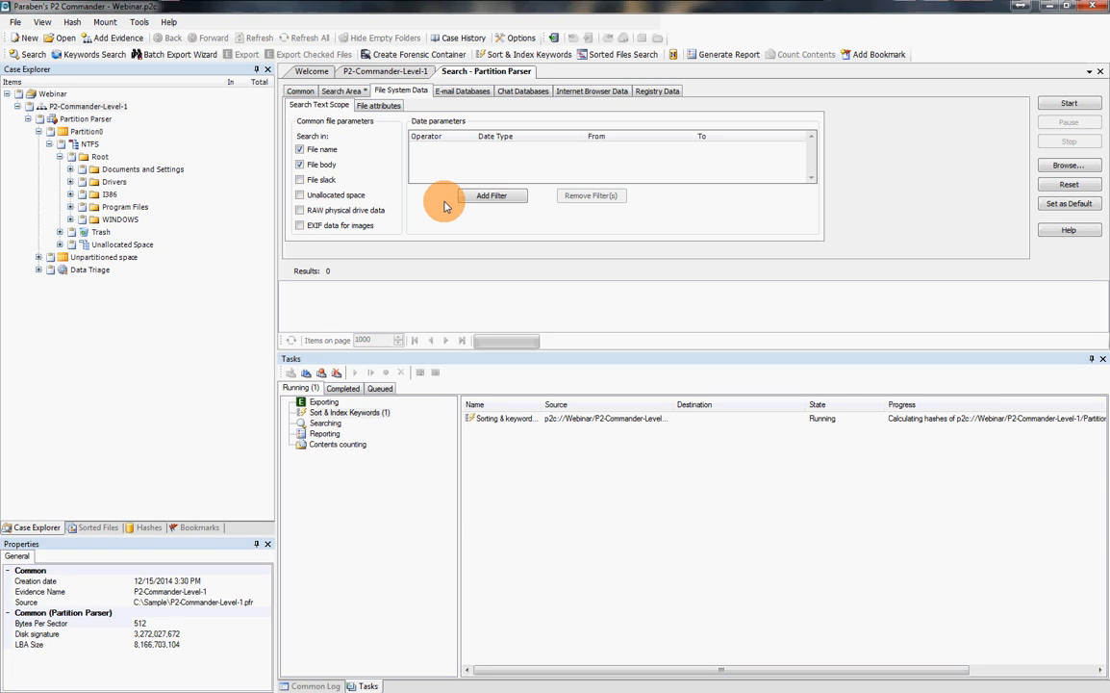
{"action": "left_click", "coordinate": [464, 92]}
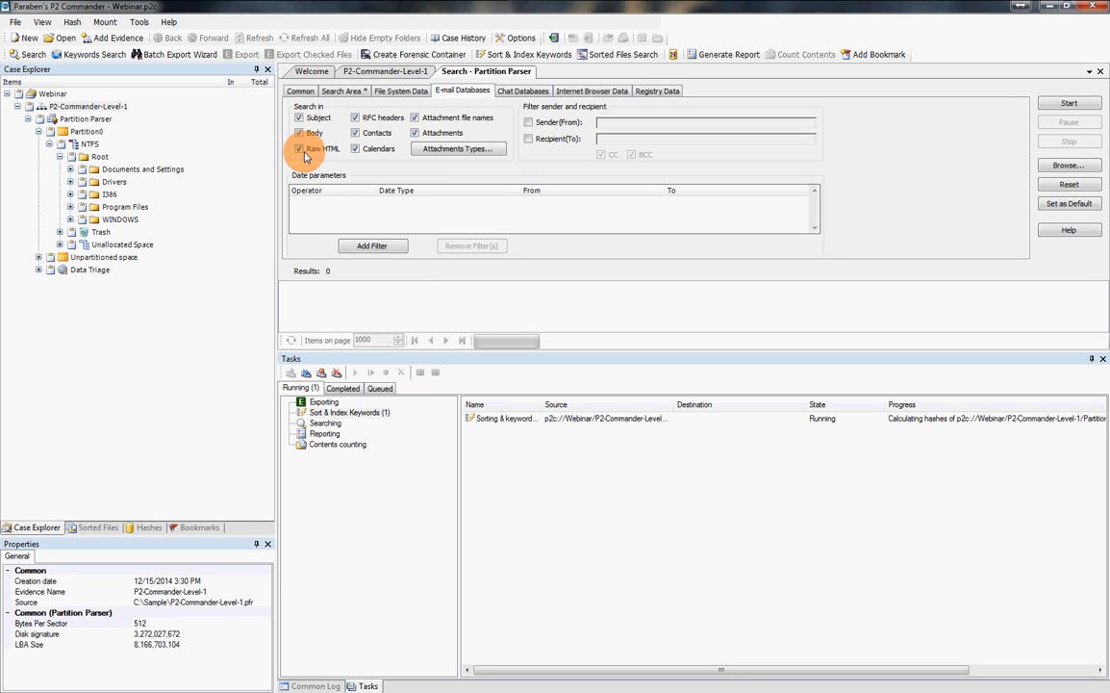
{"action": "left_click", "coordinate": [515, 91]}
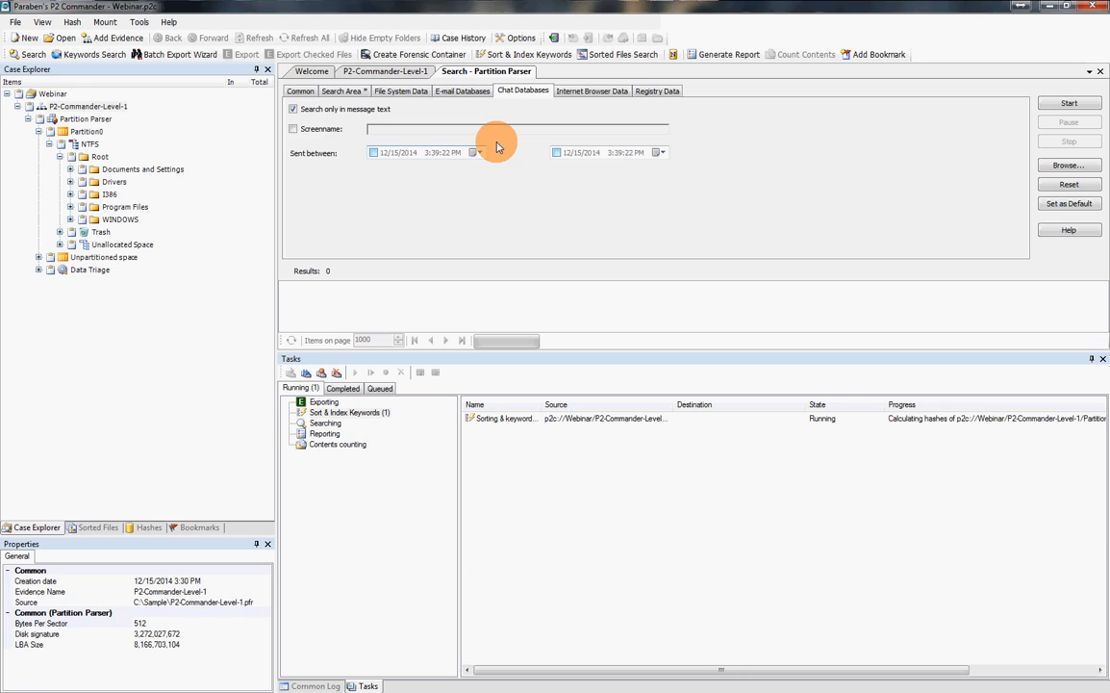
{"action": "left_click", "coordinate": [588, 91]}
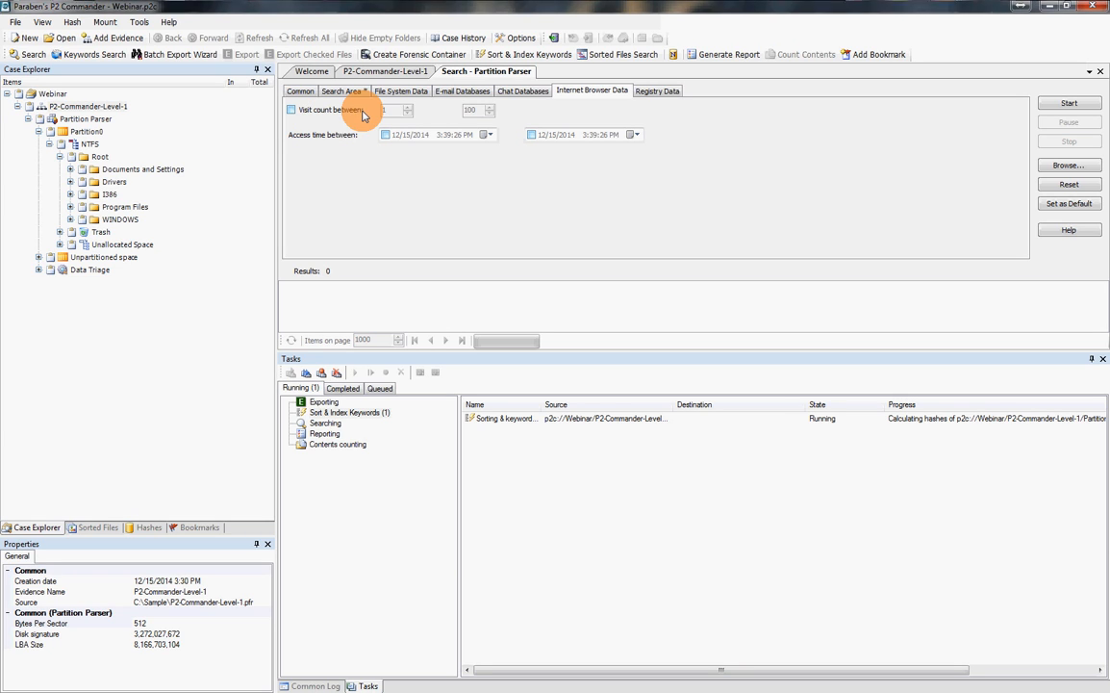
{"action": "left_click", "coordinate": [646, 94]}
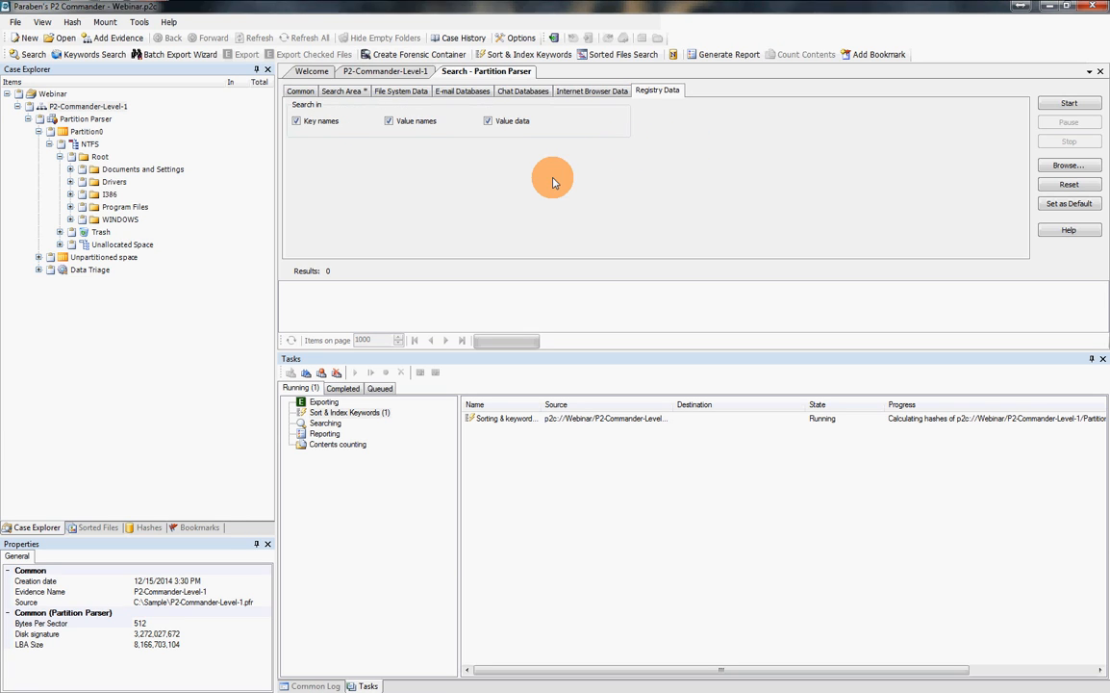
{"action": "left_click", "coordinate": [327, 89]}
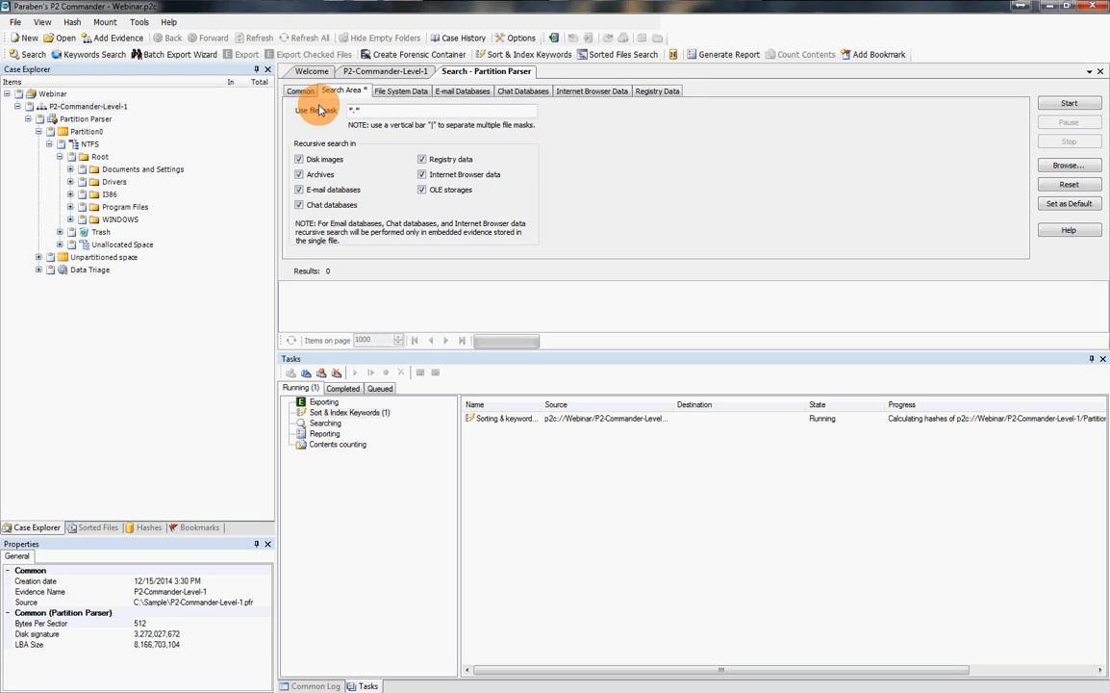
{"action": "left_click", "coordinate": [300, 91]}
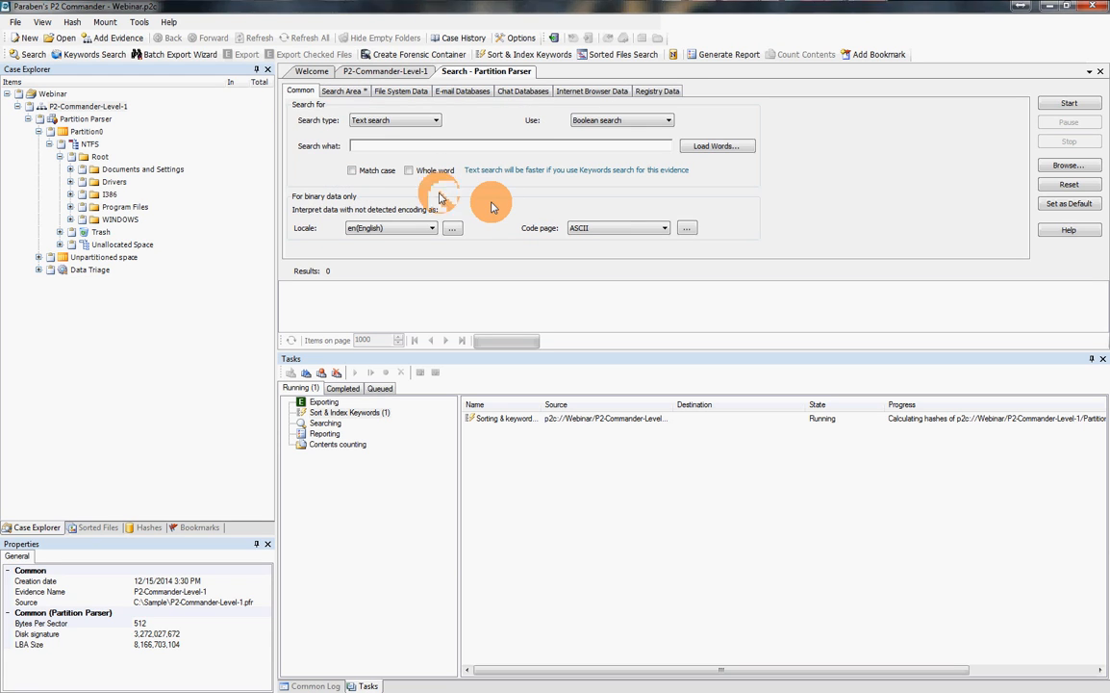
{"action": "left_click", "coordinate": [440, 144]}
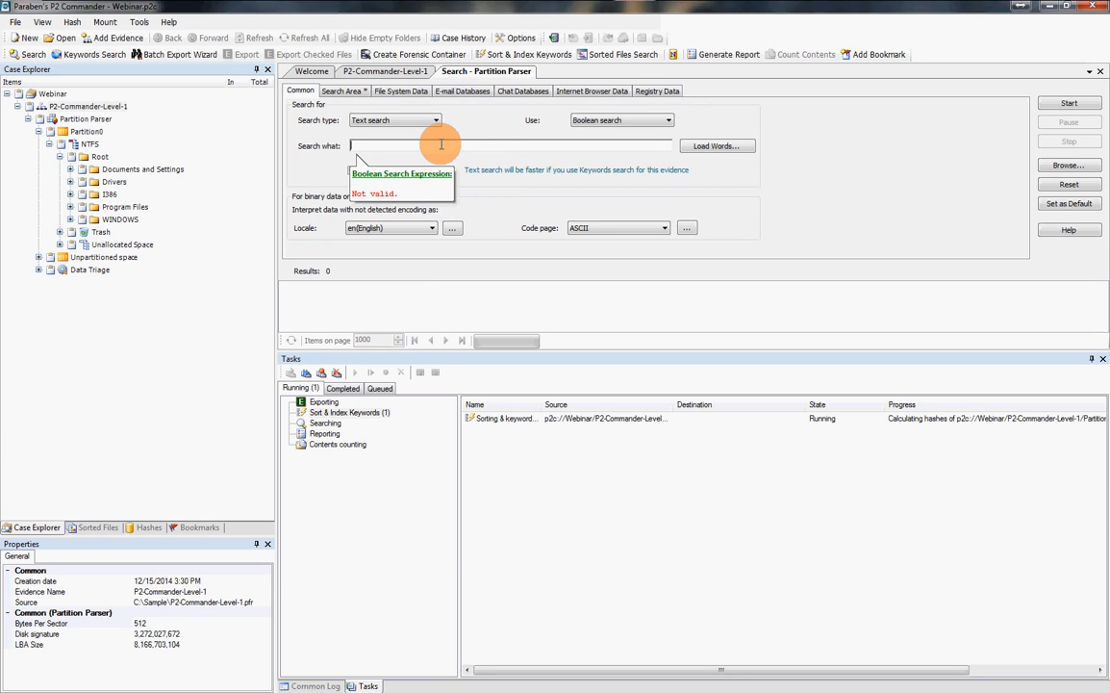
{"action": "type", "text": "andy AND"}
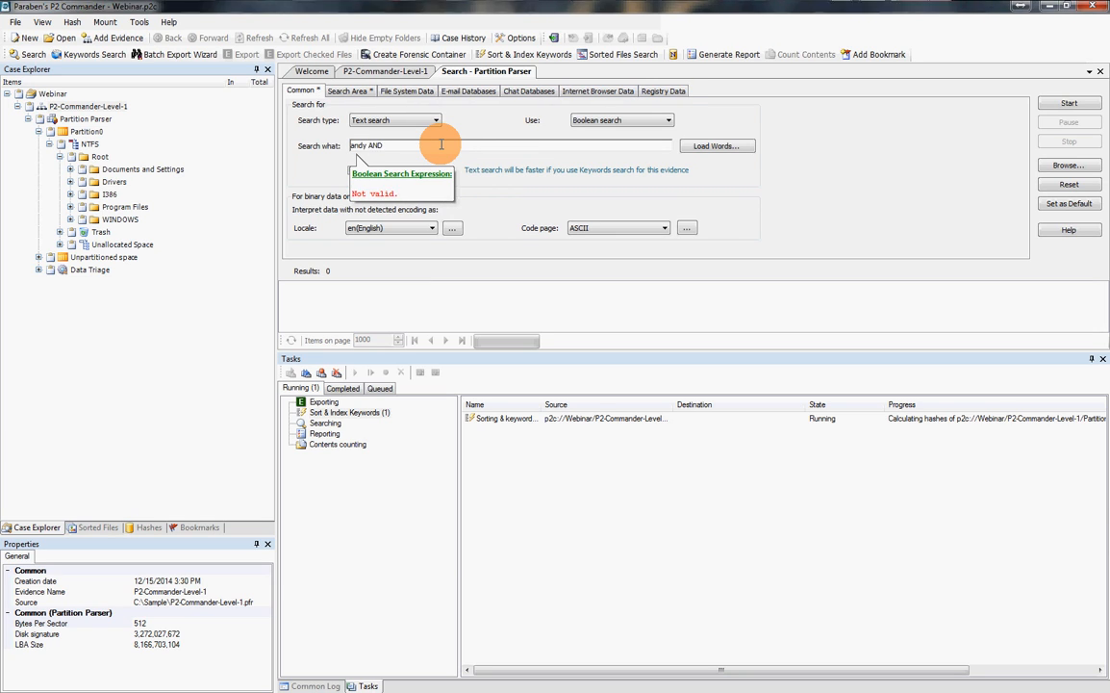
{"action": "type", "text": " binnis"}
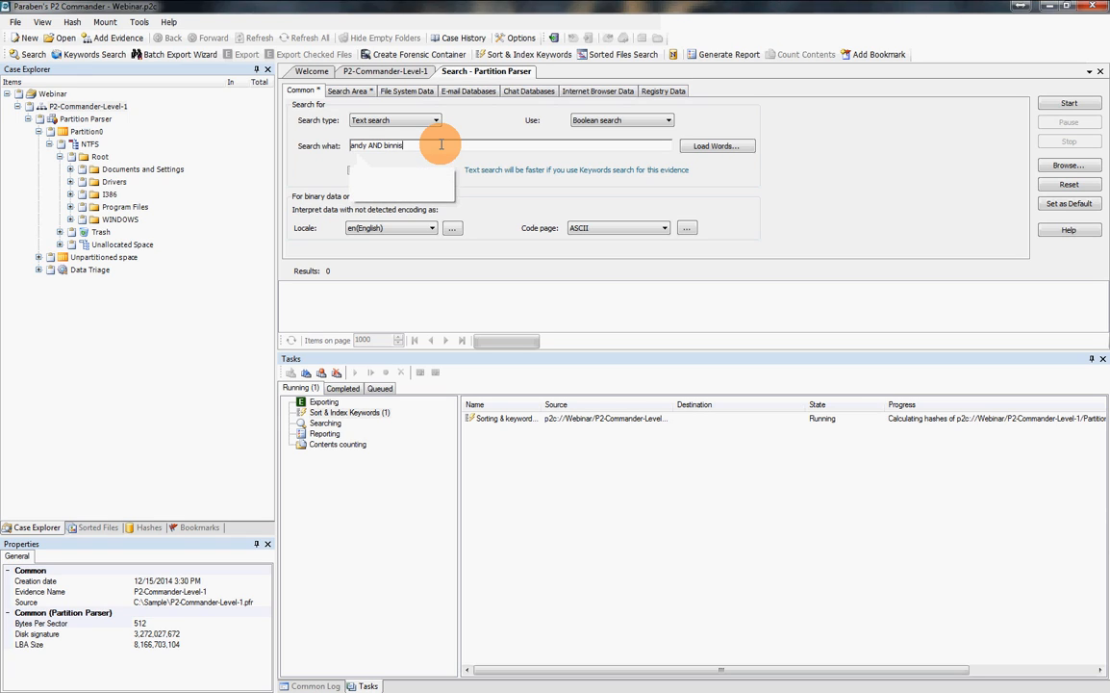
{"action": "type", "text": "ter"}
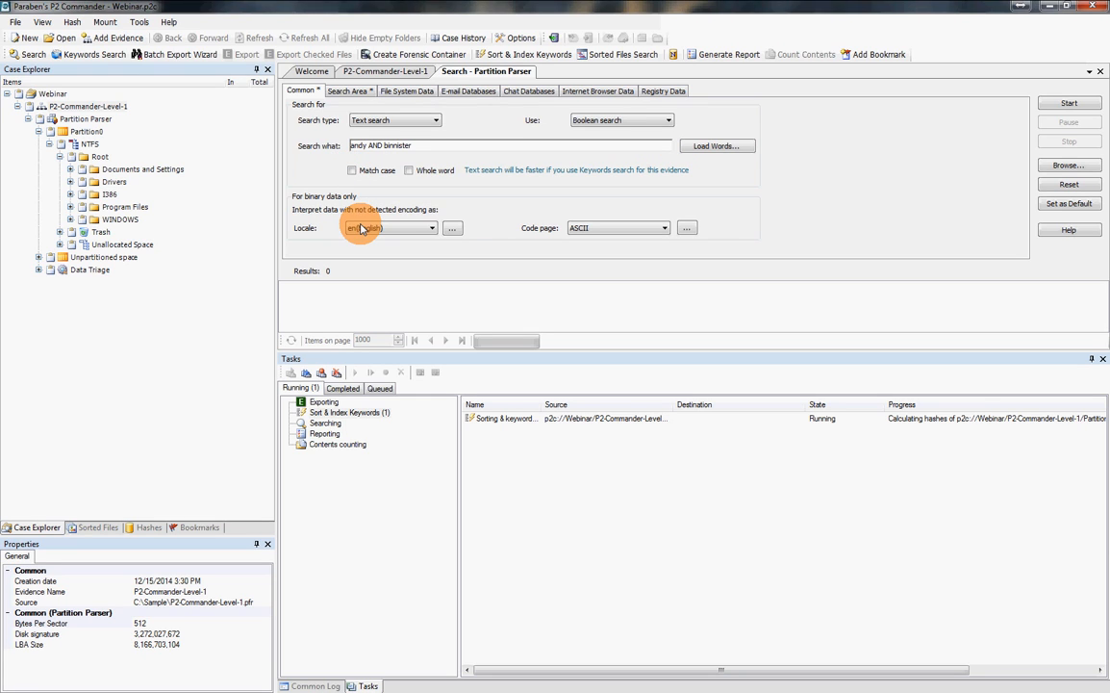
{"action": "left_click", "coordinate": [449, 231]}
Step: Try adding Arabic to the locales, then remove it and cancel, keeping the default locale
{"action": "left_click", "coordinate": [472, 305]}
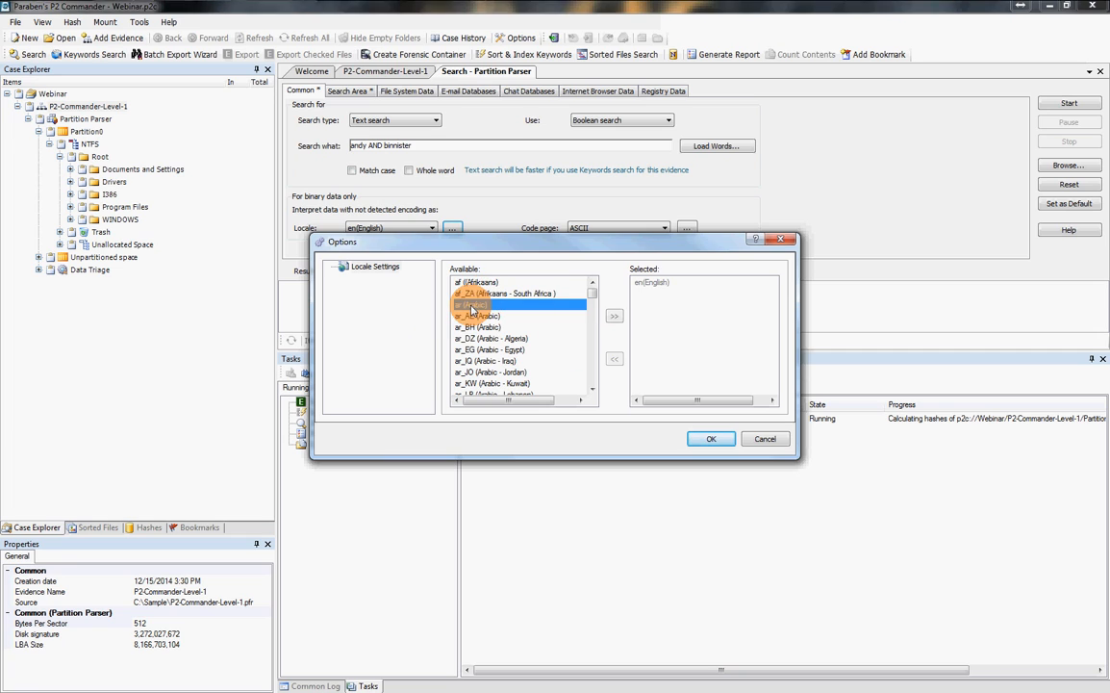
{"action": "double_click", "coordinate": [471, 305]}
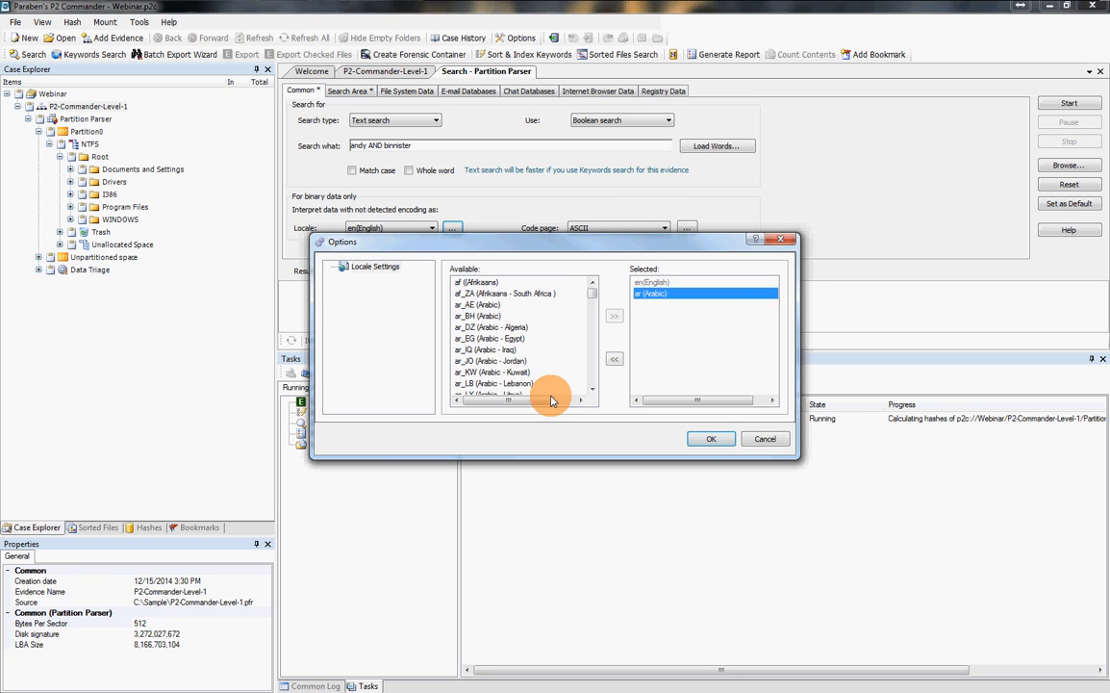
{"action": "double_click", "coordinate": [648, 296]}
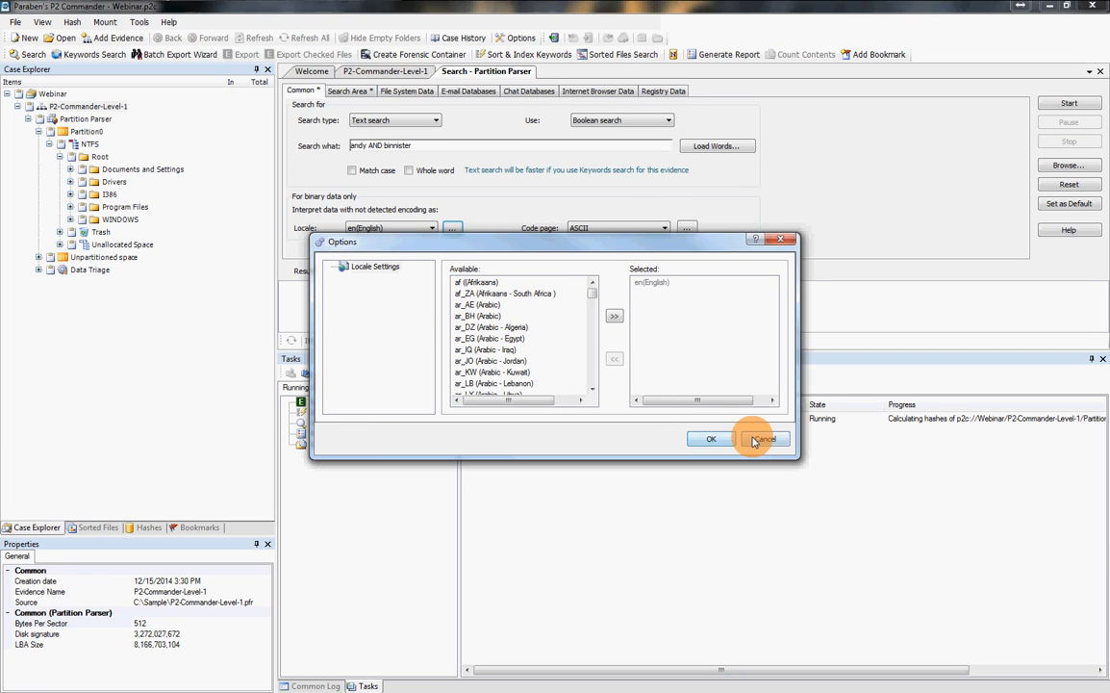
{"action": "left_click", "coordinate": [763, 440]}
Step: Try adding UTF-16BE to the code pages, then remove it and cancel, keeping the defaults
{"action": "left_click", "coordinate": [682, 231]}
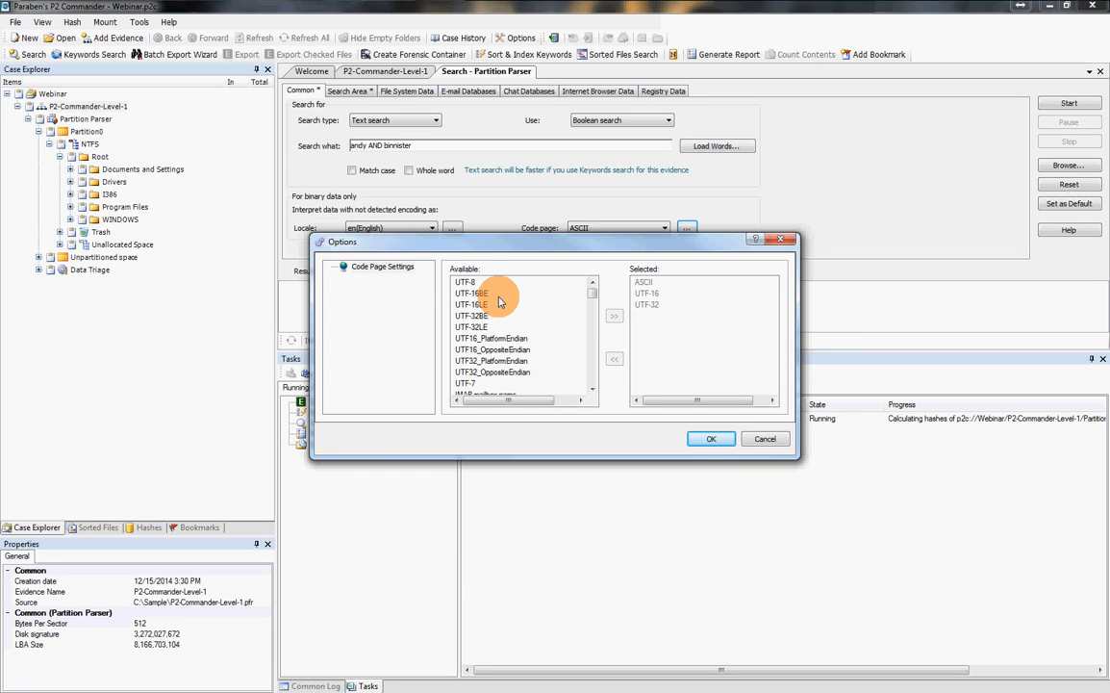
{"action": "left_click_drag", "start_coordinate": [492, 293], "coordinate": [652, 385]}
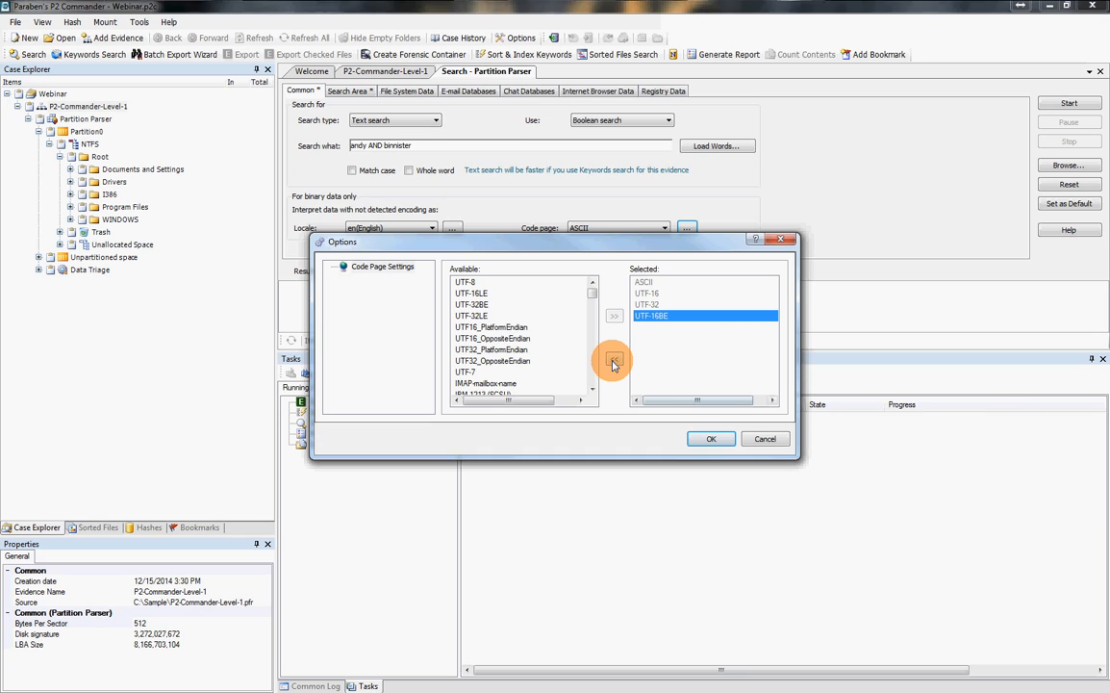
{"action": "left_click", "coordinate": [615, 361]}
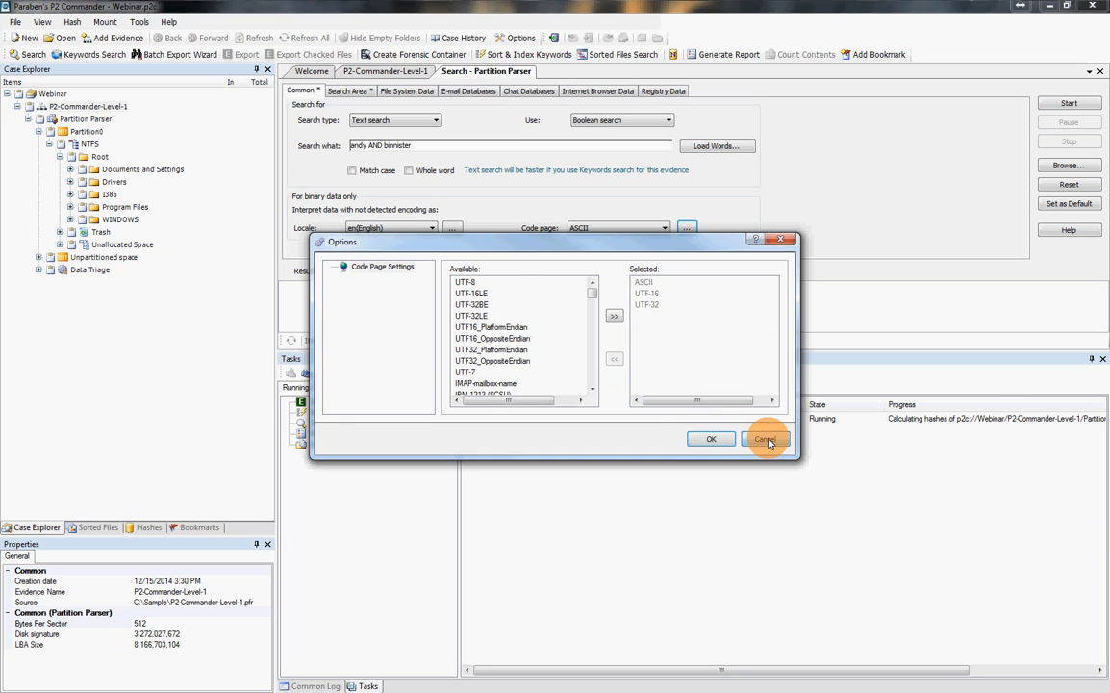
{"action": "left_click", "coordinate": [767, 441]}
{"action": "mouse_move", "coordinate": [358, 146]}
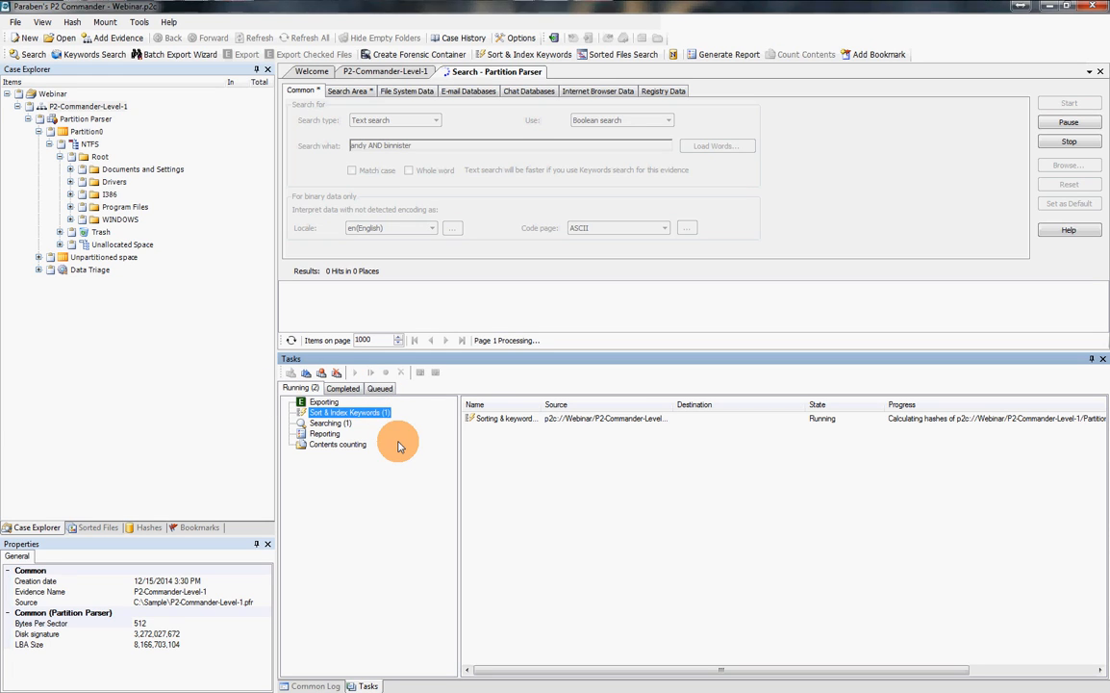
Step: Check the Searching task across the Running, Queued and Completed task lists
{"action": "left_click", "coordinate": [328, 425]}
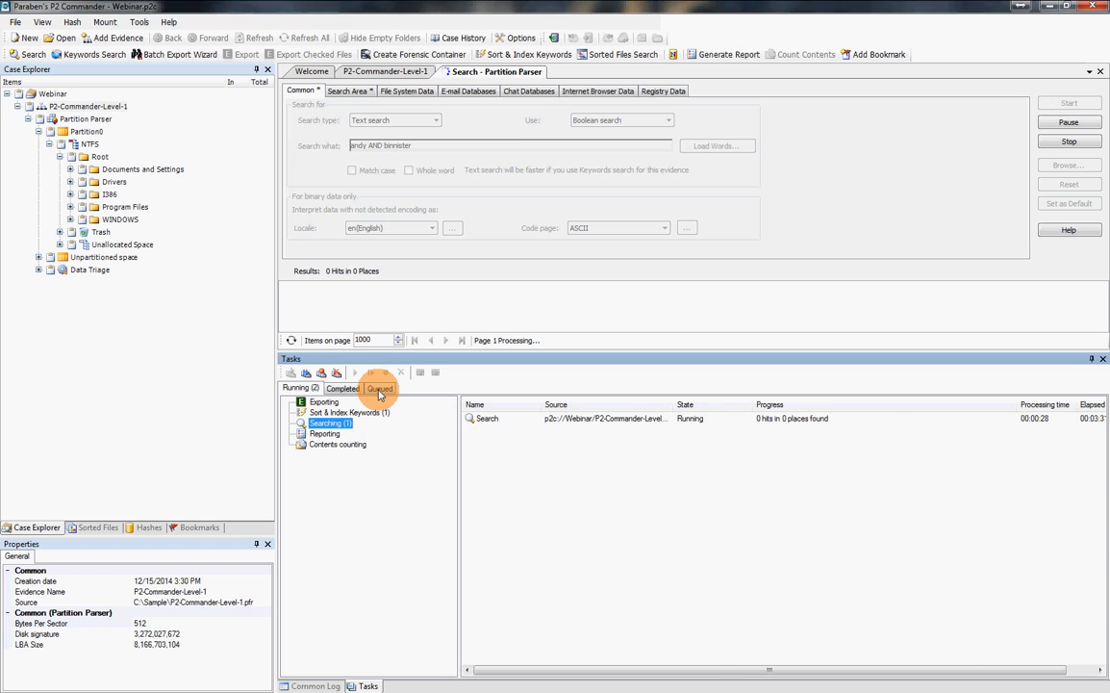
{"action": "left_click", "coordinate": [380, 392]}
{"action": "left_click", "coordinate": [287, 392]}
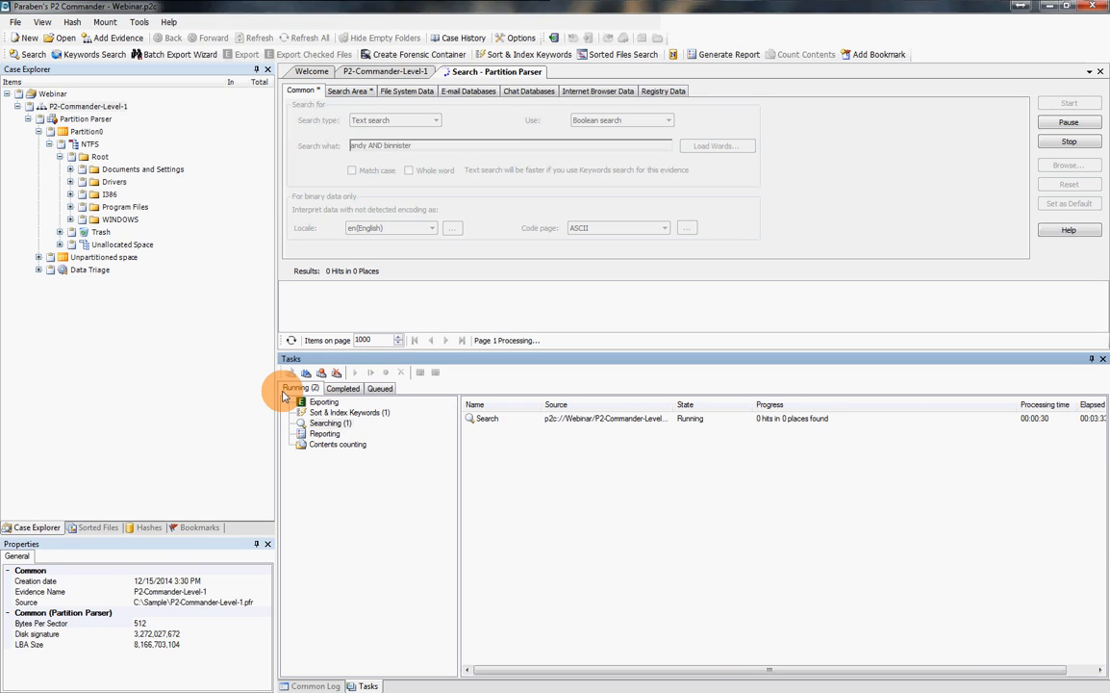
{"action": "left_click", "coordinate": [345, 388]}
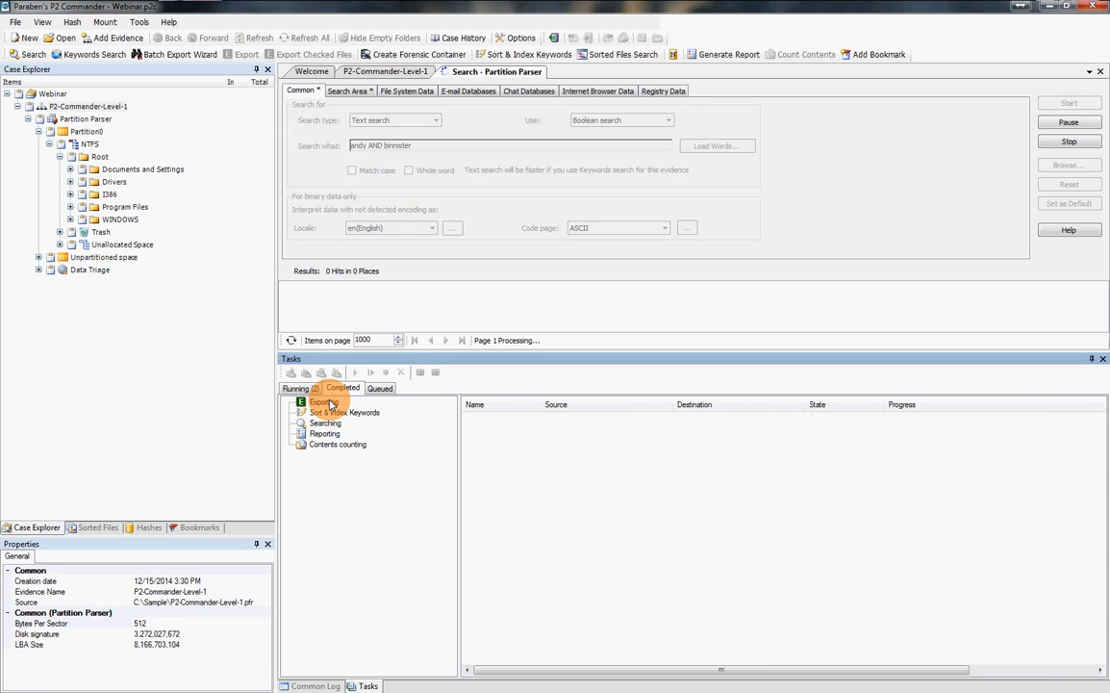
{"action": "left_click", "coordinate": [300, 388]}
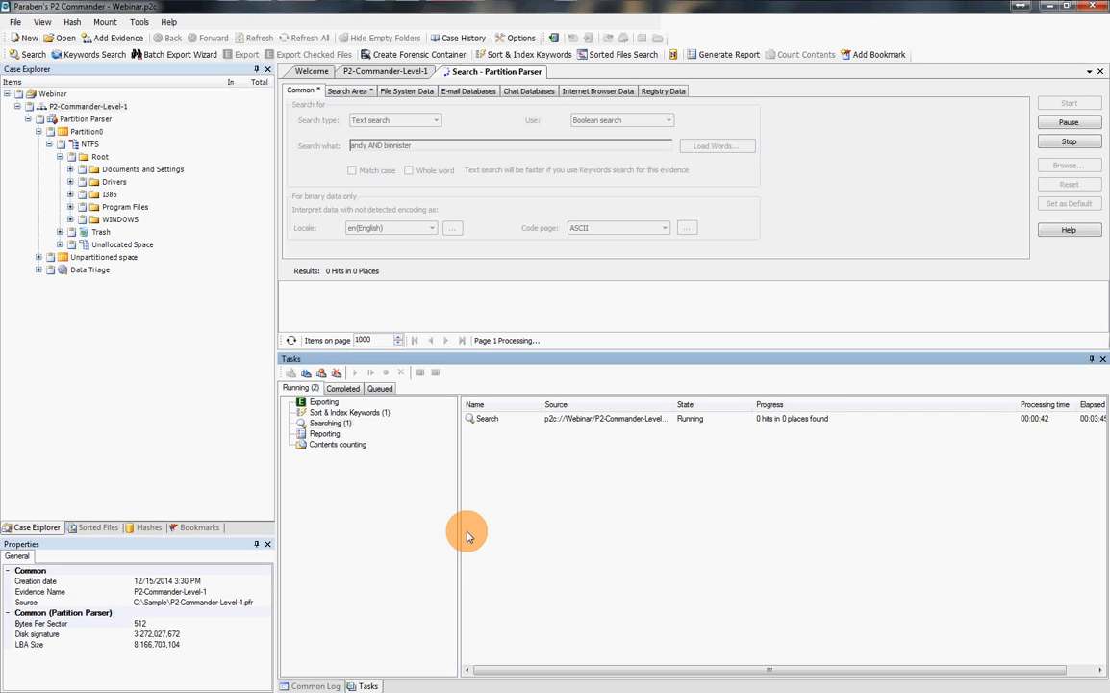
Step: Expand Data Triage, list the E-mail Databases and open the Outlook Express database
{"action": "left_click", "coordinate": [37, 269]}
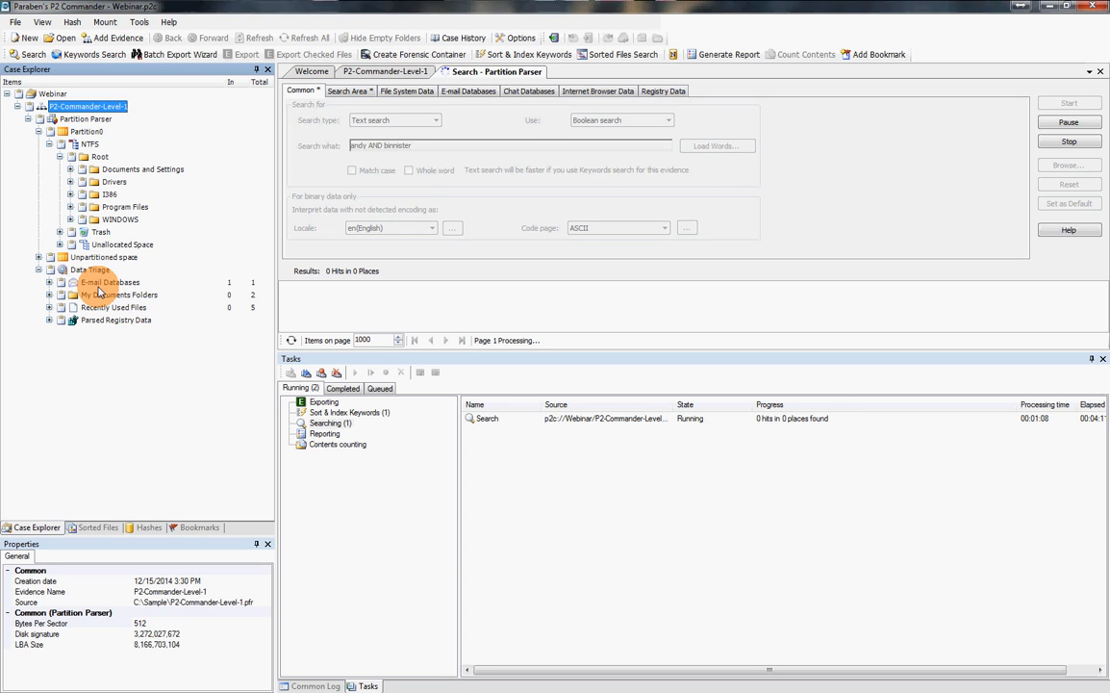
{"action": "left_click", "coordinate": [50, 283]}
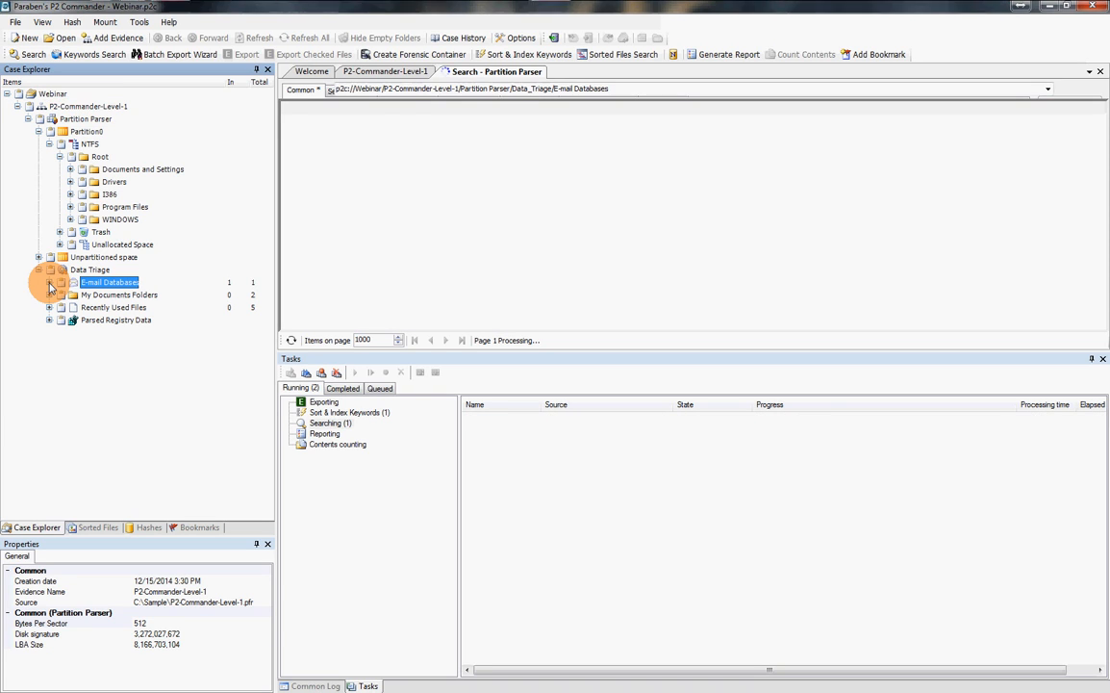
{"action": "left_click", "coordinate": [61, 295]}
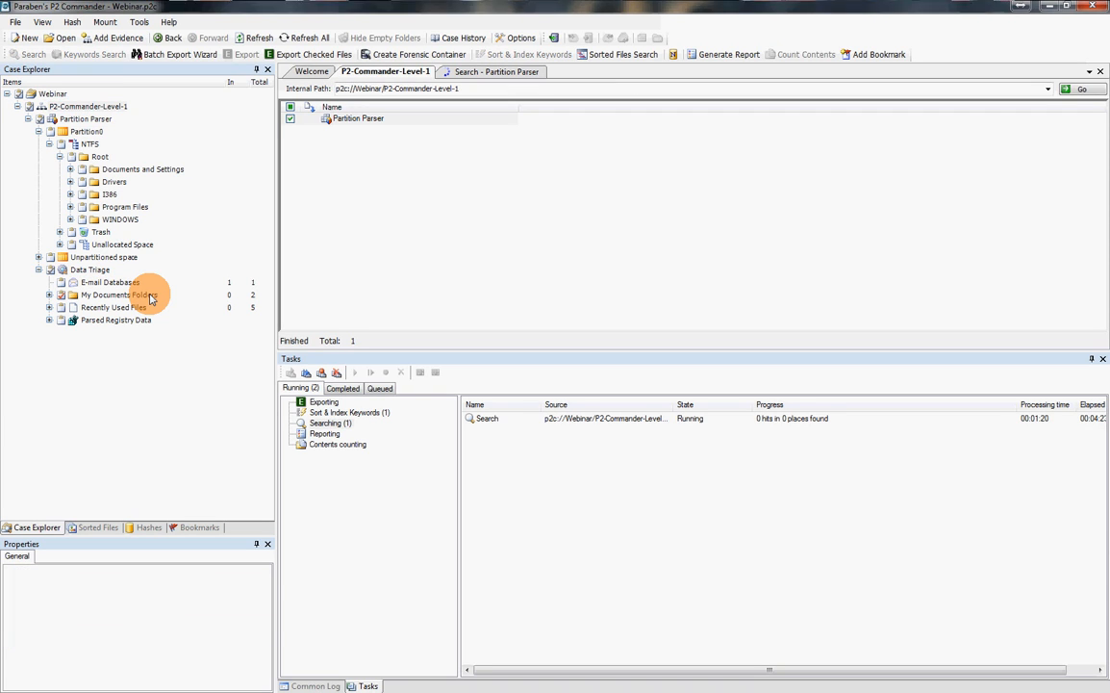
{"action": "left_click", "coordinate": [134, 281]}
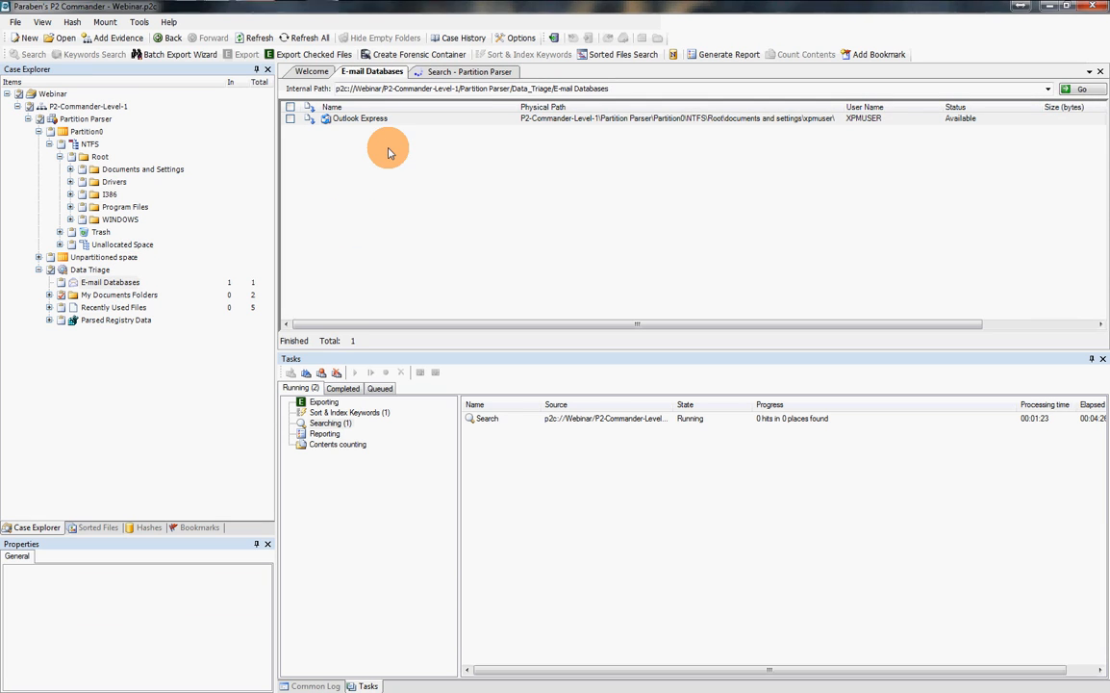
{"action": "left_click", "coordinate": [375, 122]}
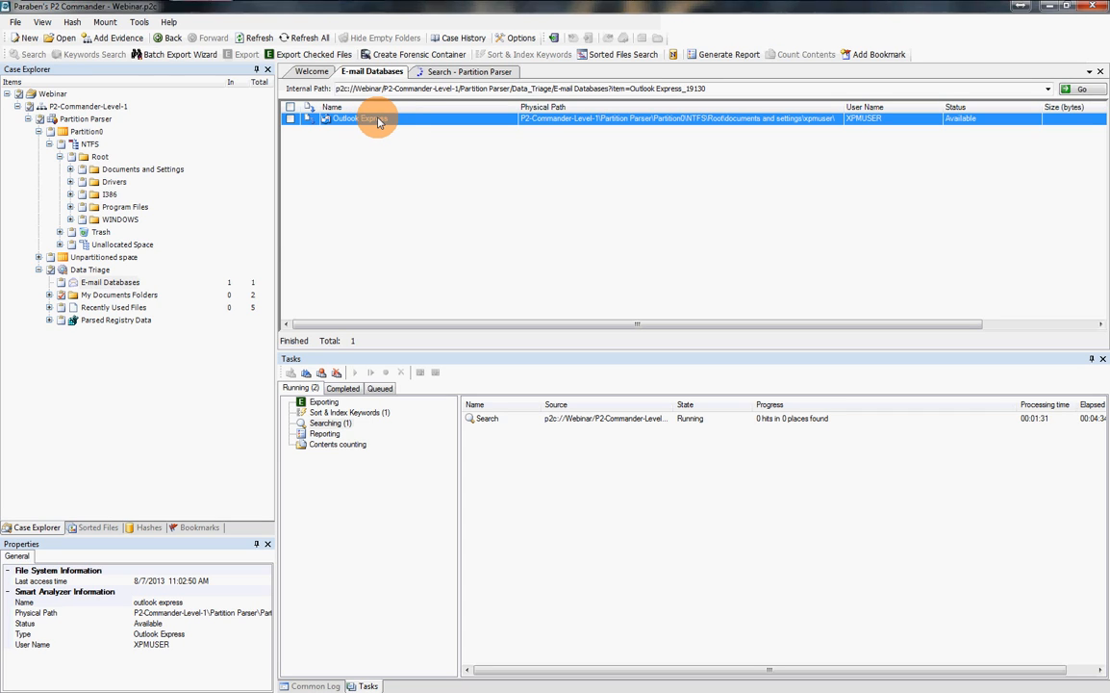
{"action": "double_click", "coordinate": [373, 122]}
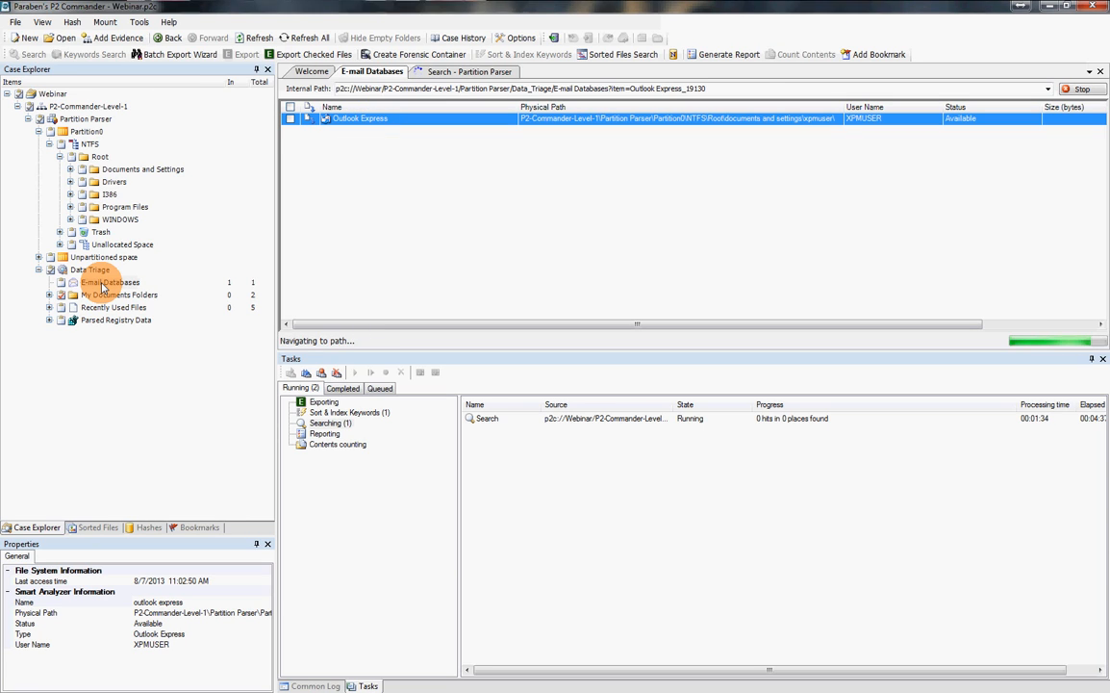
Step: Open the Inbox under Local Folders and select the 'Hello from Skype' email
{"action": "left_click", "coordinate": [48, 285]}
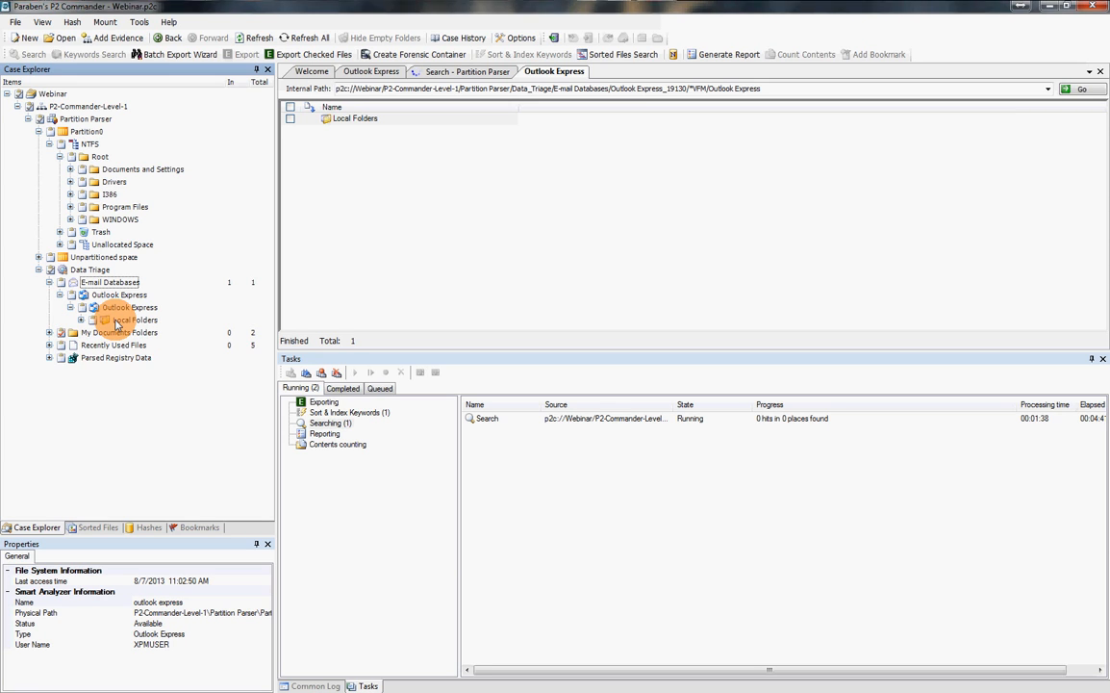
{"action": "double_click", "coordinate": [125, 322]}
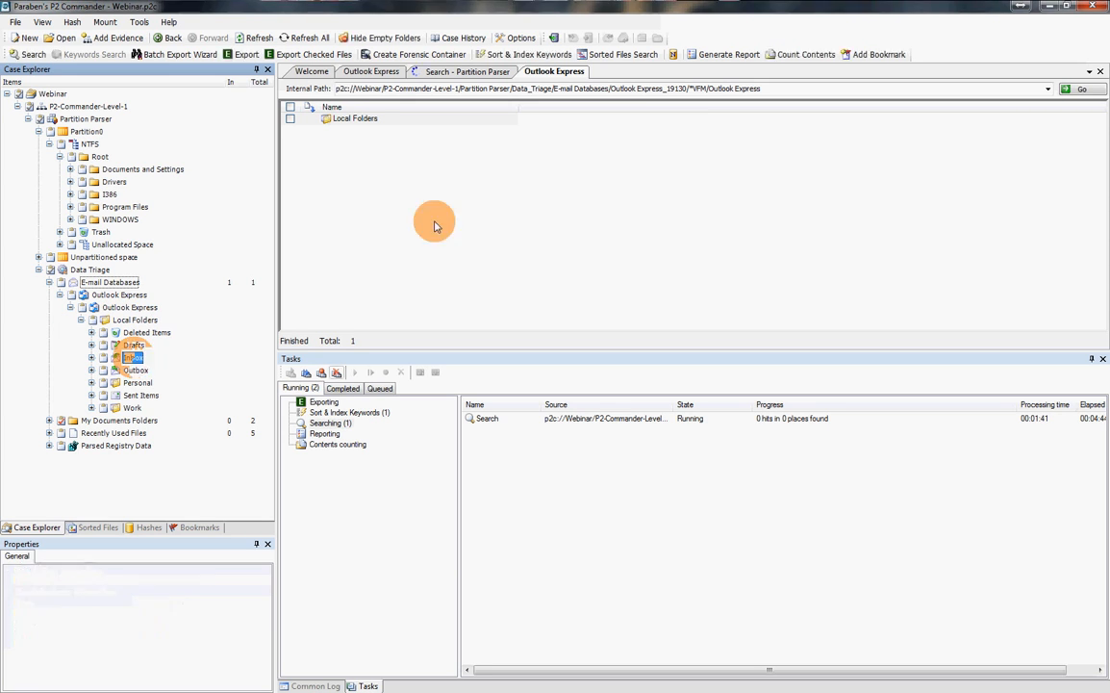
{"action": "left_click", "coordinate": [134, 358]}
{"action": "left_click", "coordinate": [423, 119]}
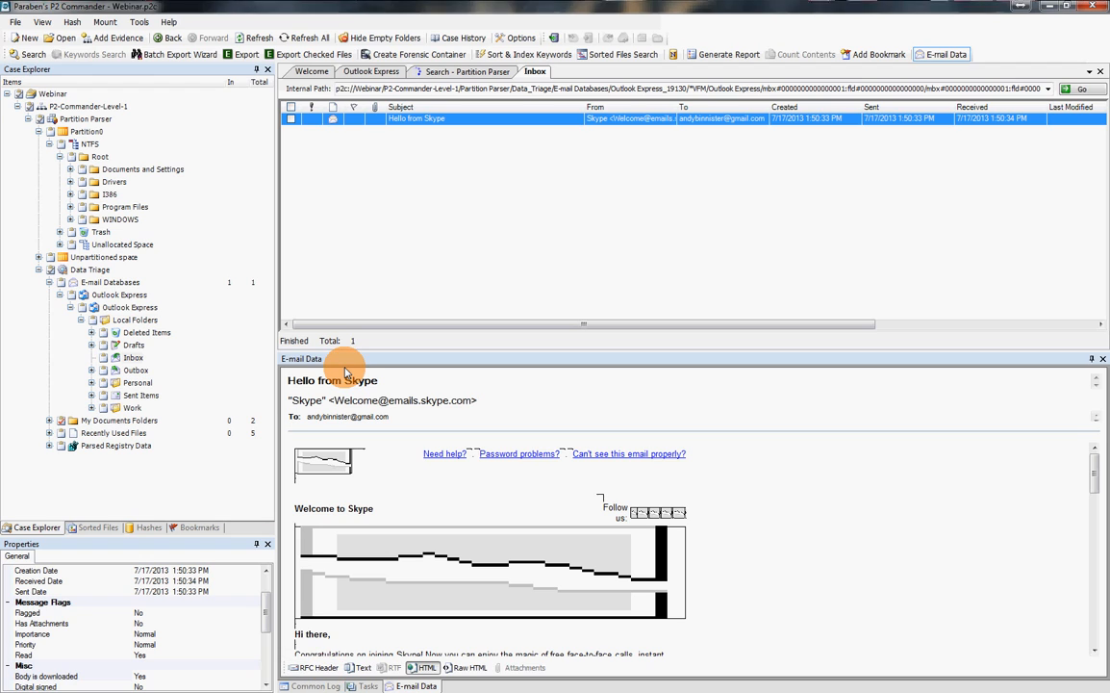
Step: View the email as RFC header, HTML and raw source, settle on plain text, then show Local Folders
{"action": "left_click", "coordinate": [296, 666]}
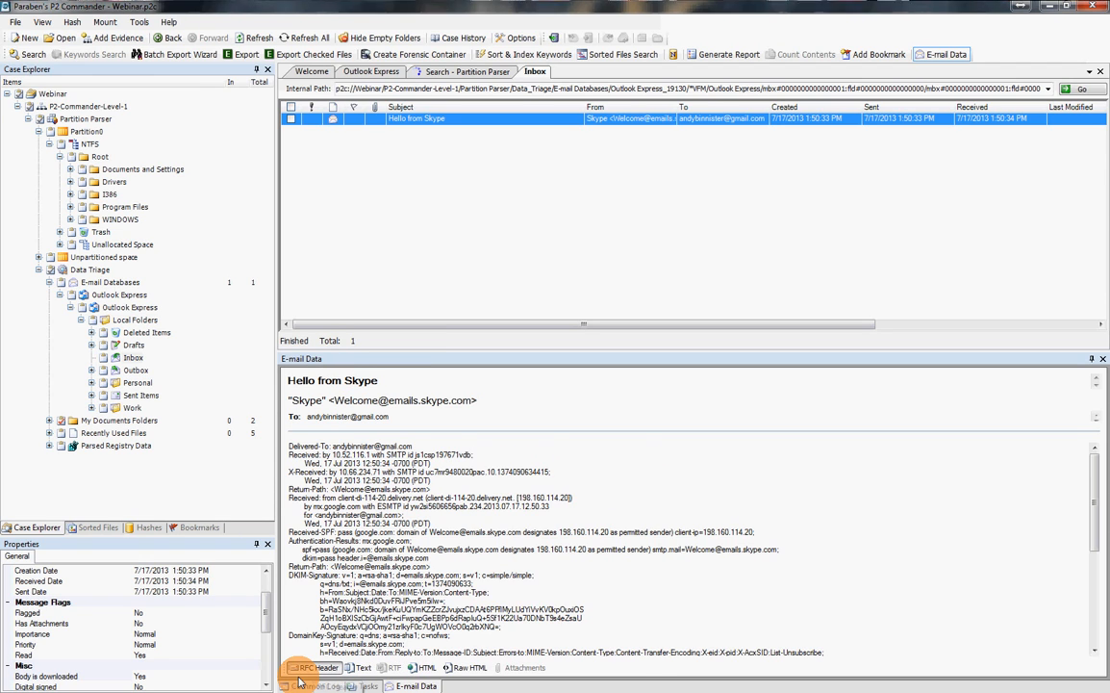
{"action": "left_click", "coordinate": [363, 667]}
{"action": "left_click", "coordinate": [423, 667]}
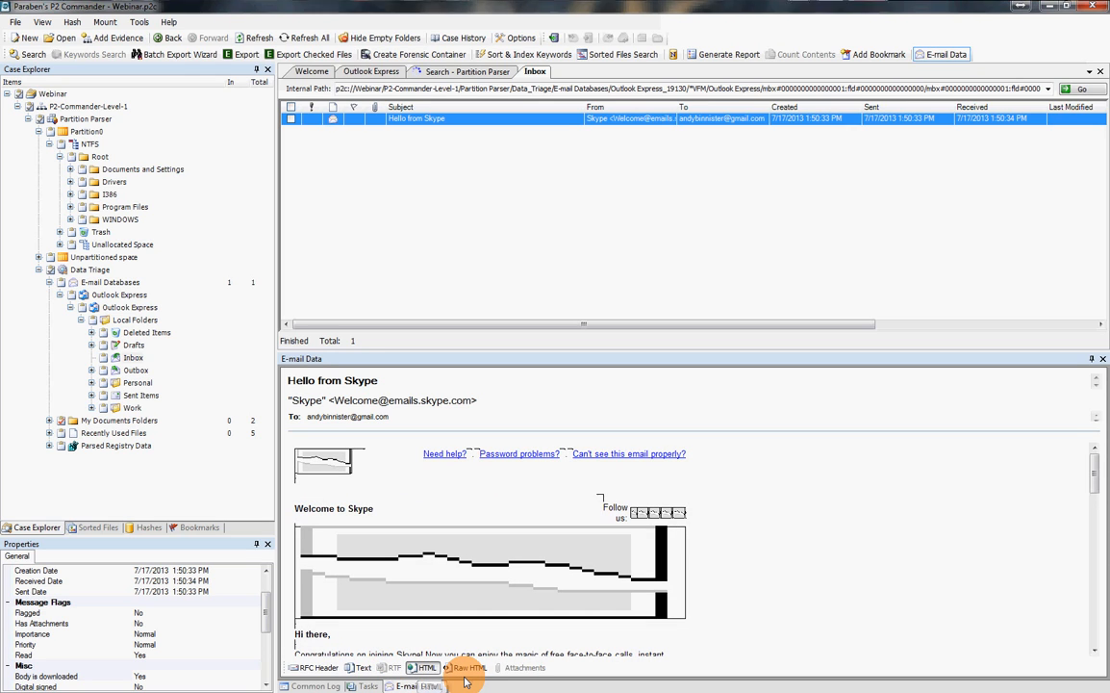
{"action": "left_click", "coordinate": [469, 667]}
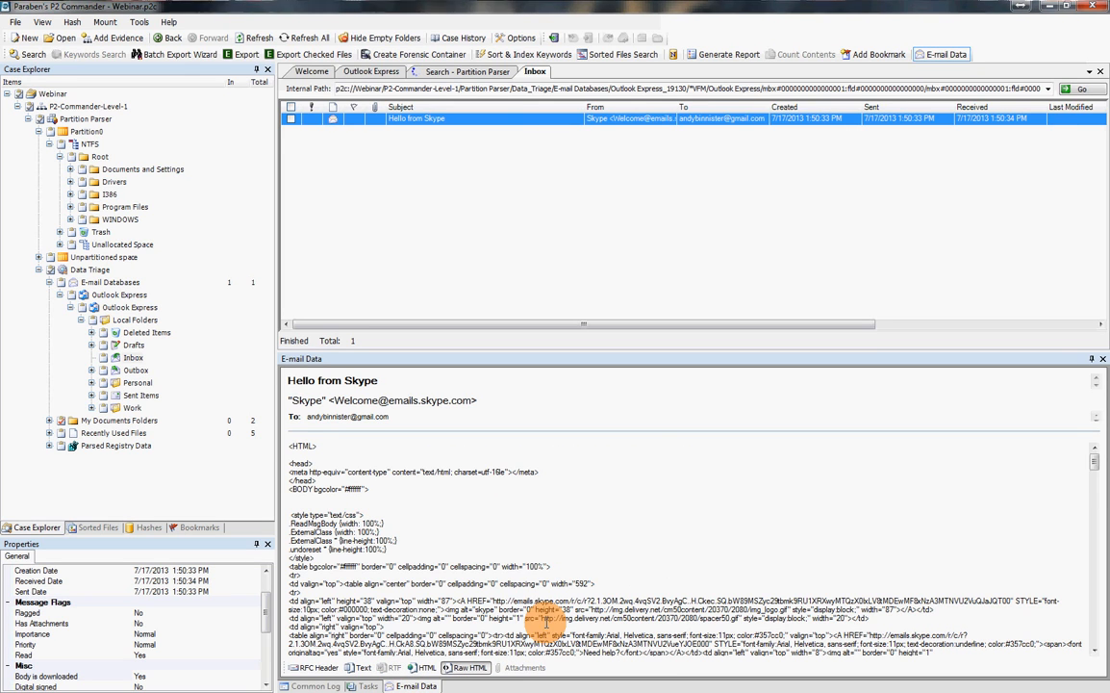
{"action": "left_click", "coordinate": [507, 600]}
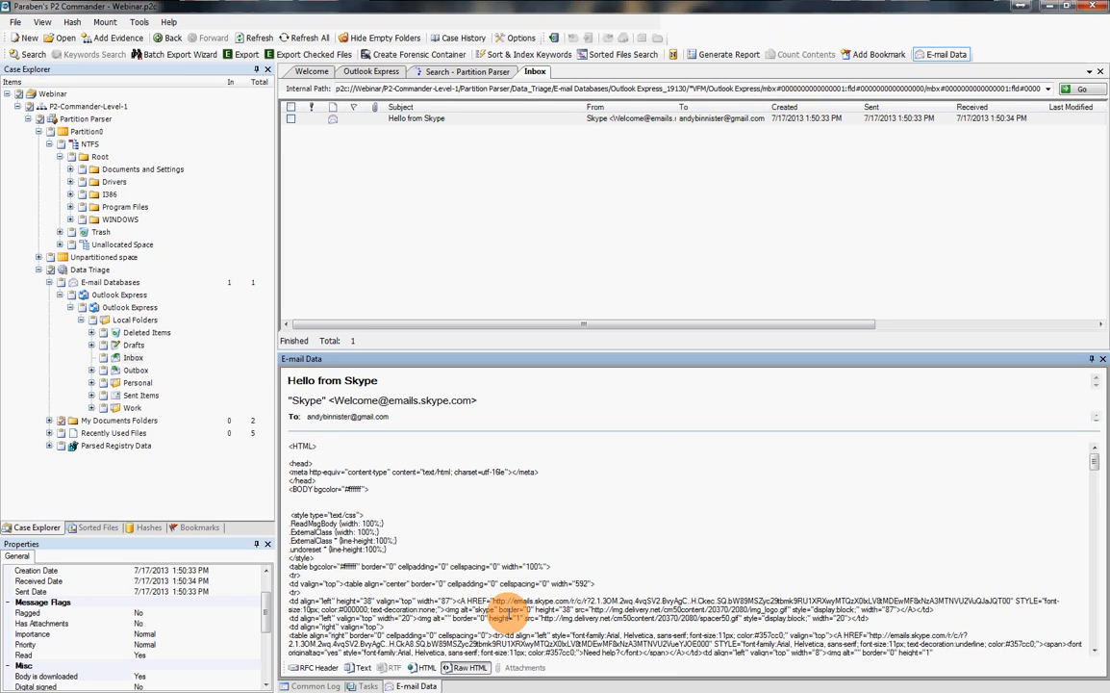
{"action": "left_click", "coordinate": [362, 668]}
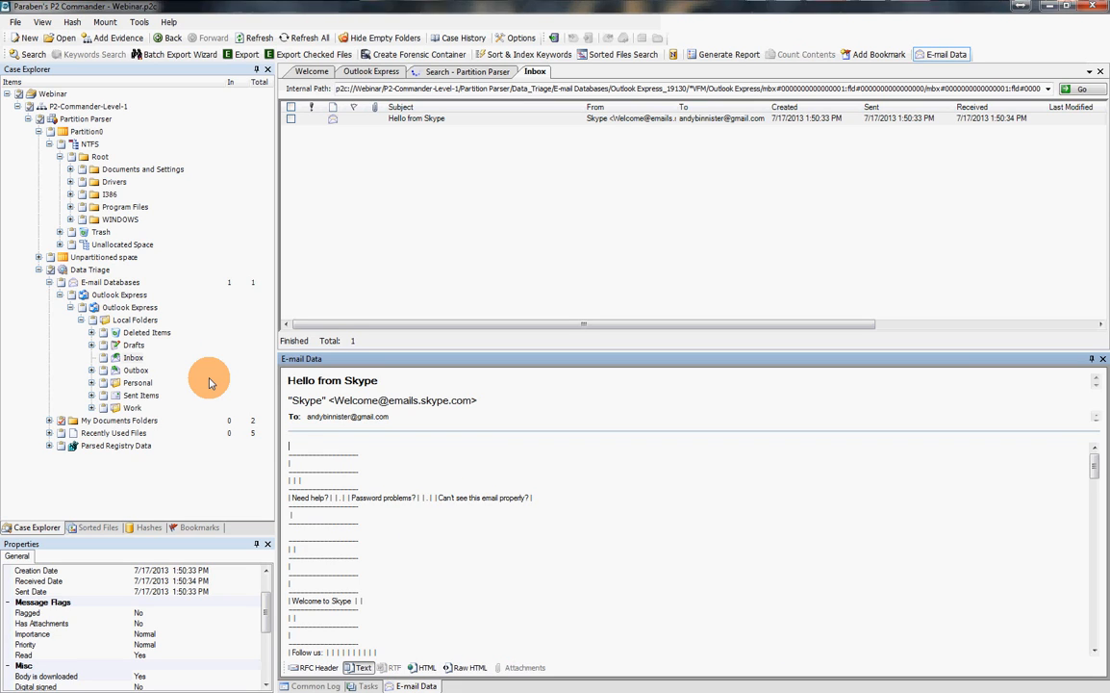
{"action": "left_click", "coordinate": [129, 305]}
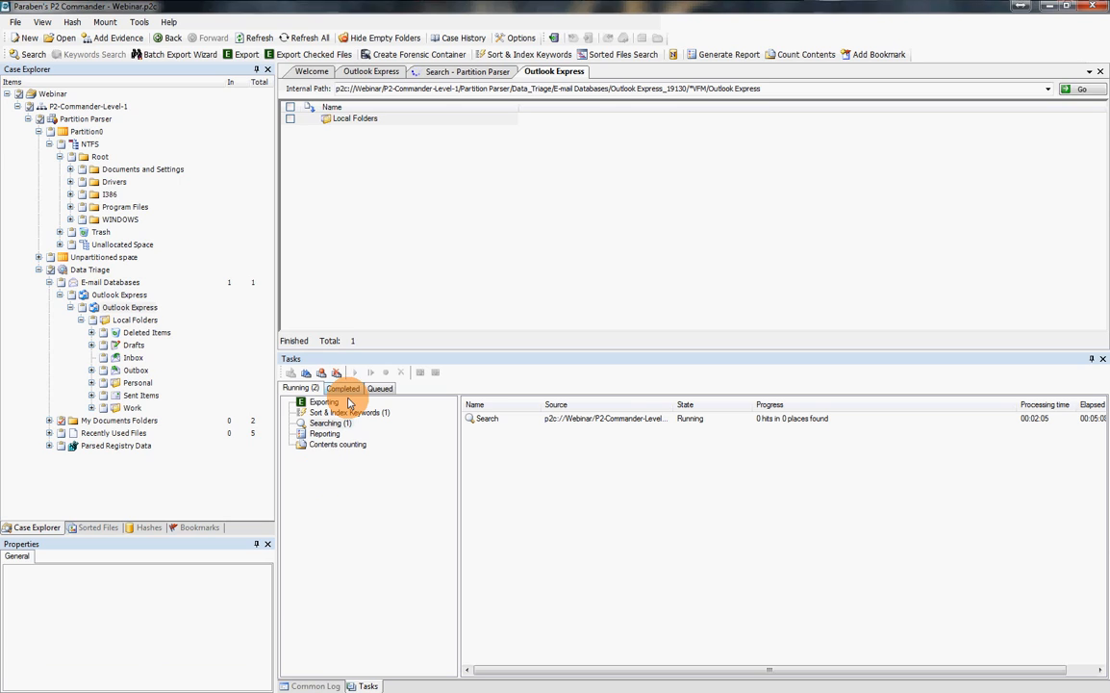
{"action": "left_click", "coordinate": [122, 308]}
{"action": "right_click", "coordinate": [119, 308]}
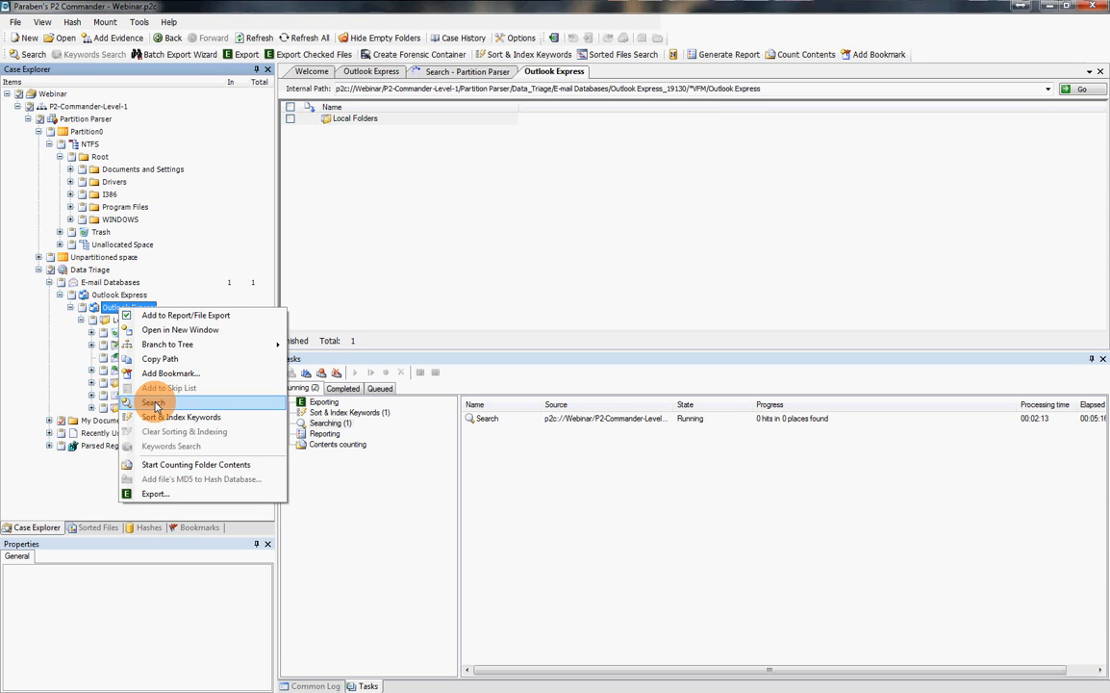
{"action": "left_click", "coordinate": [457, 411]}
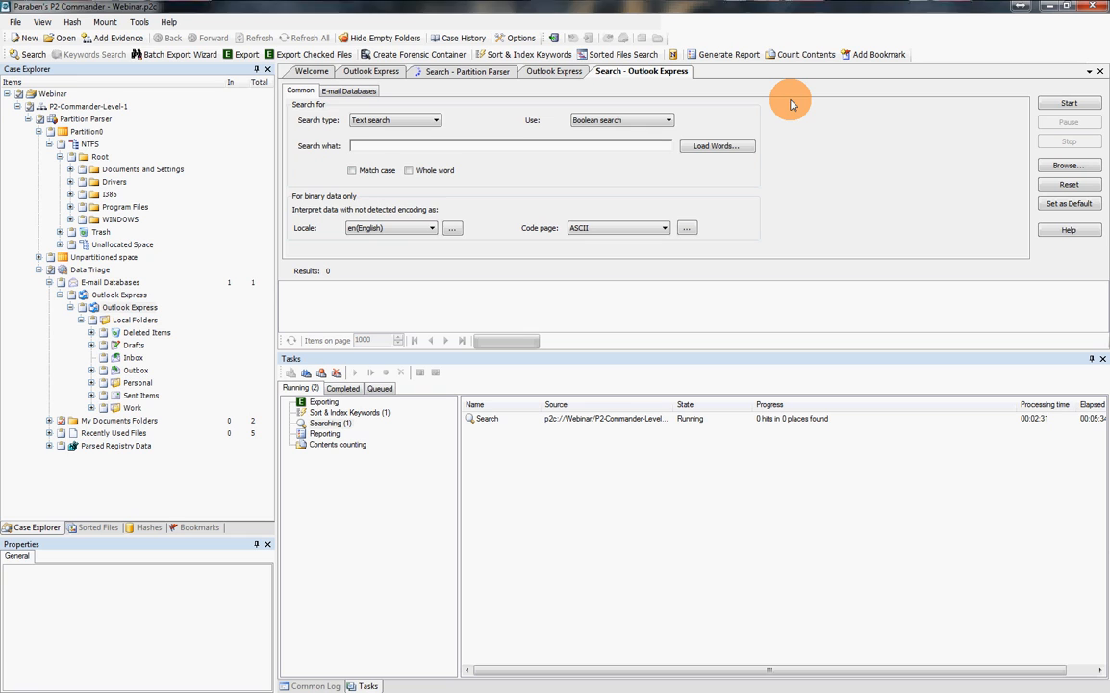
{"action": "left_click", "coordinate": [1101, 72]}
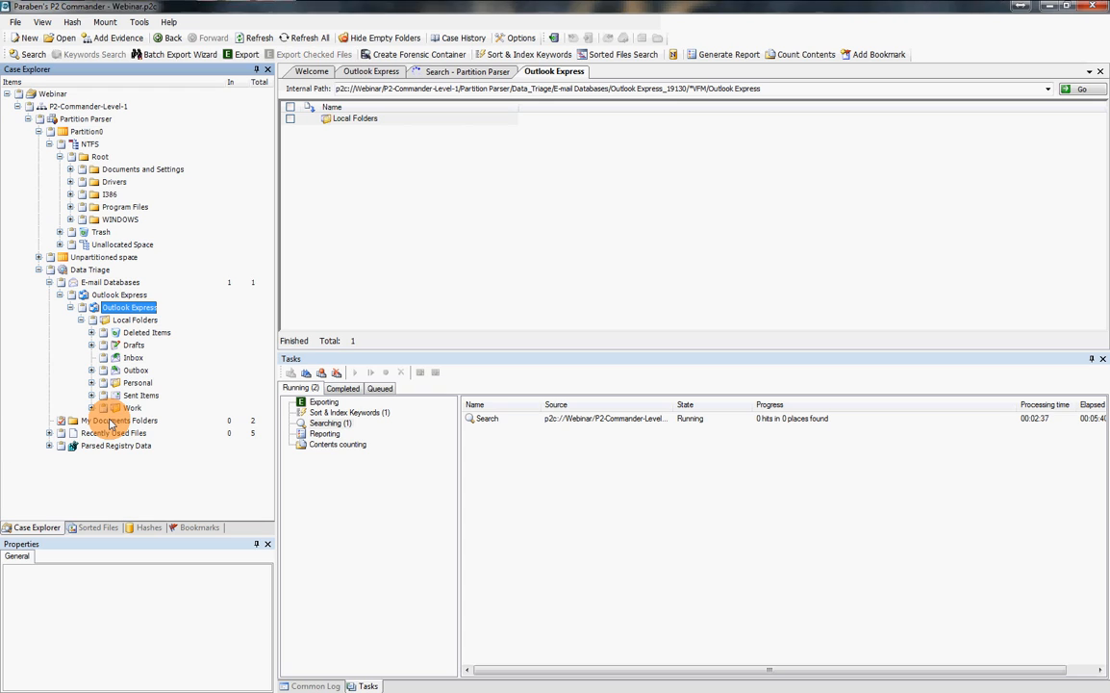
Step: Show My Documents Folders and the 5 recently used files, then expand Parsed Registry Data to Microsoft Windows XP
{"action": "left_click", "coordinate": [111, 423]}
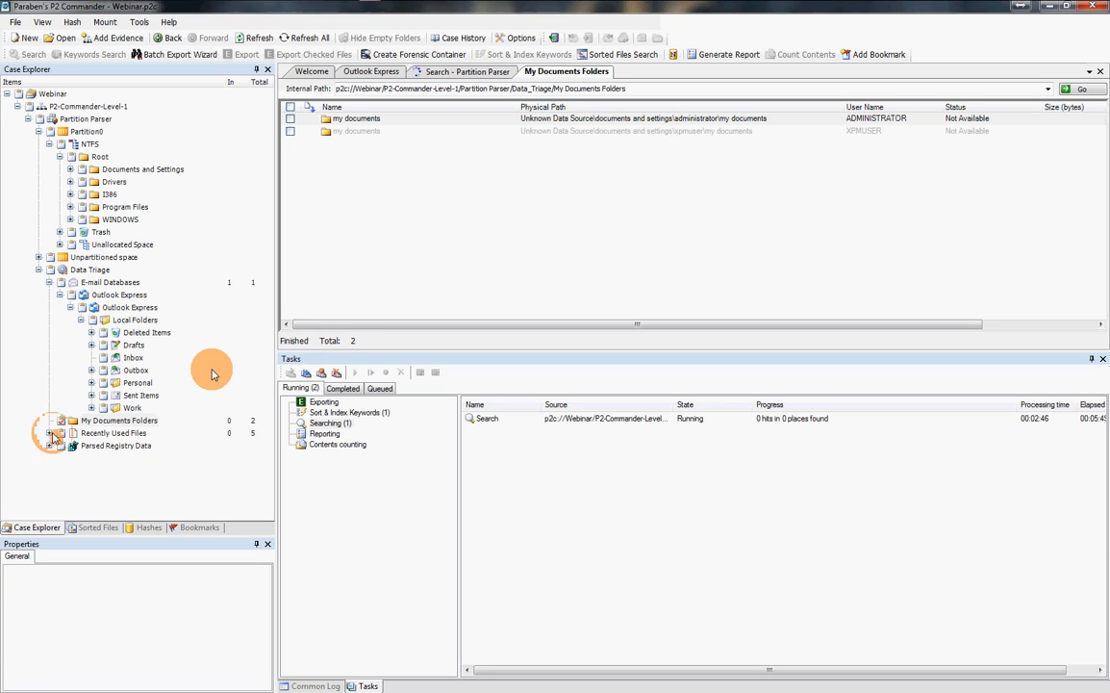
{"action": "left_click", "coordinate": [114, 433]}
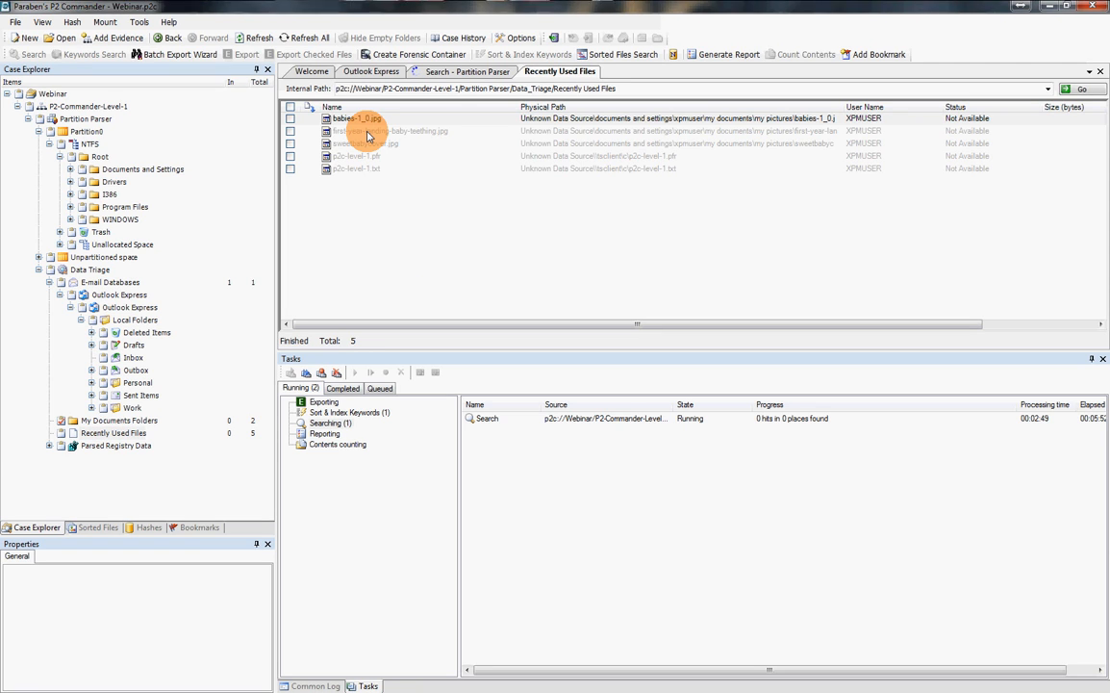
{"action": "left_click", "coordinate": [49, 445]}
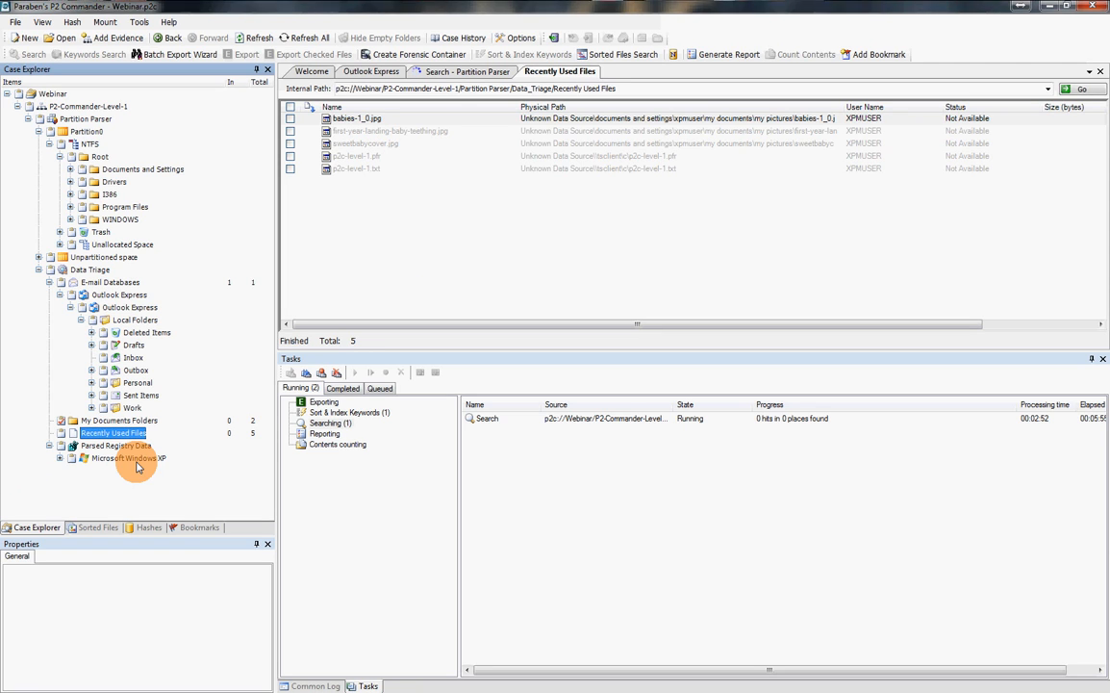
{"action": "left_click", "coordinate": [61, 459]}
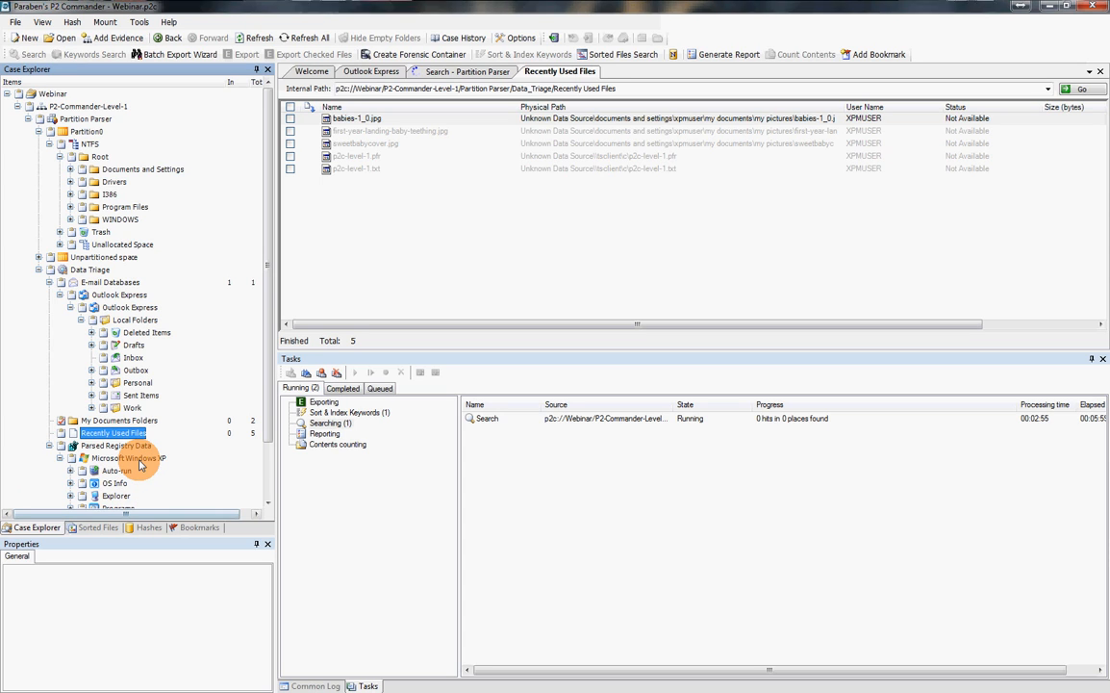
Step: Browse the Windows XP Auto-run, OS Info and Explorer registry categories
{"action": "left_click", "coordinate": [137, 461]}
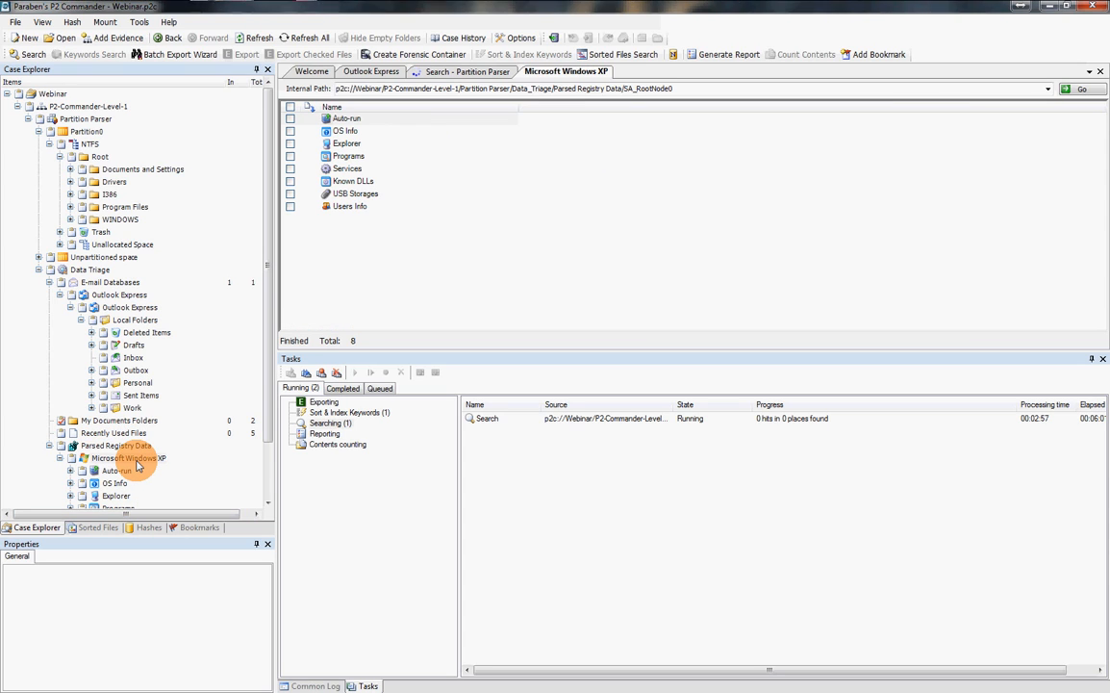
{"action": "left_click", "coordinate": [120, 470]}
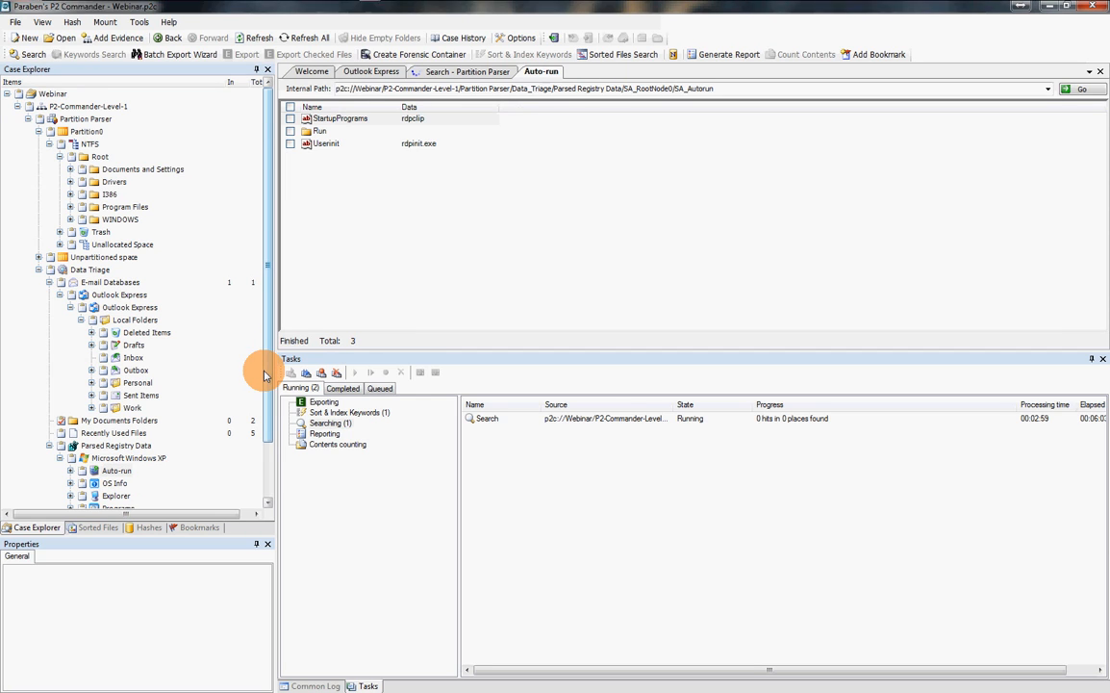
{"action": "scroll", "coordinate": [265, 375], "scroll_direction": "down", "scroll_amount": 2}
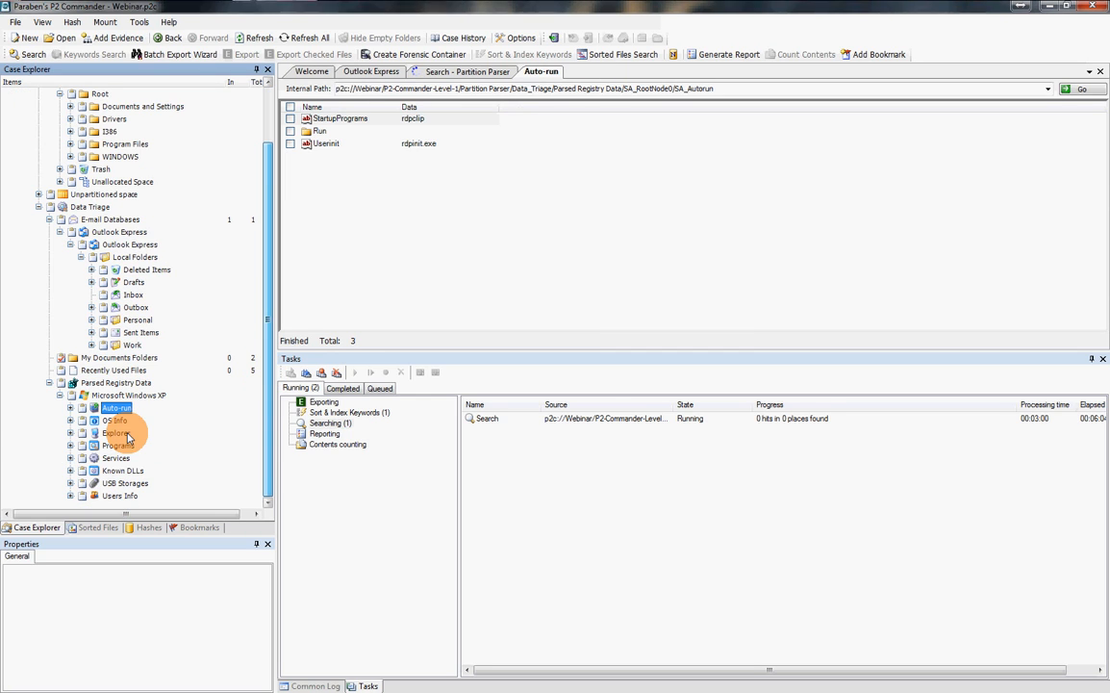
{"action": "left_click", "coordinate": [114, 420]}
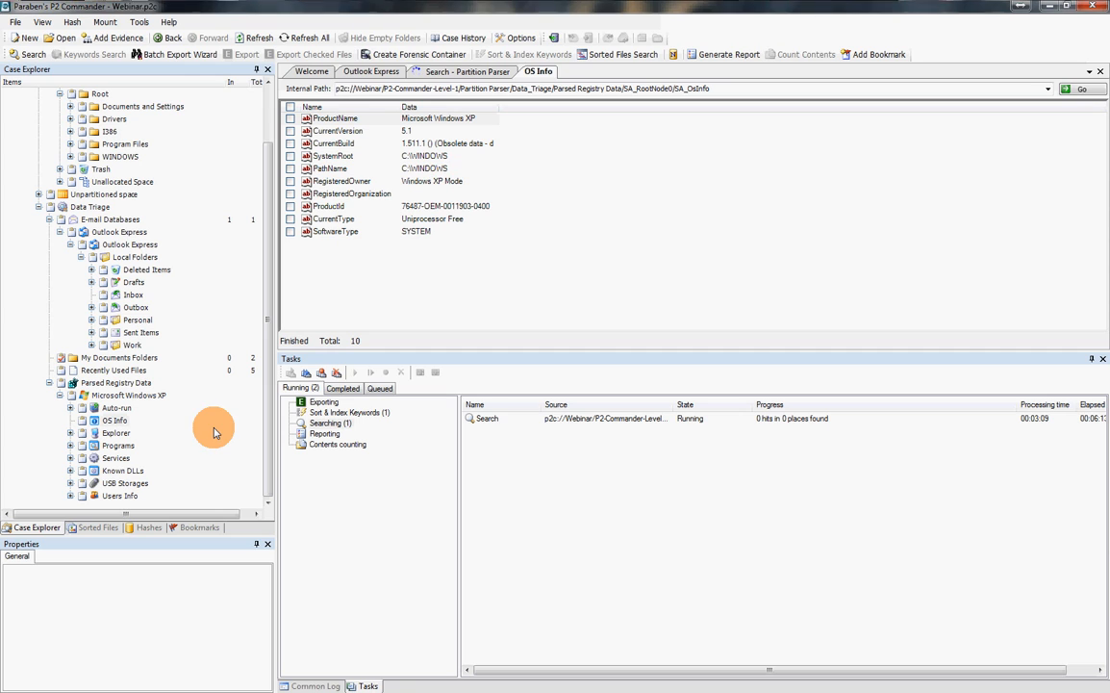
{"action": "left_click", "coordinate": [75, 433]}
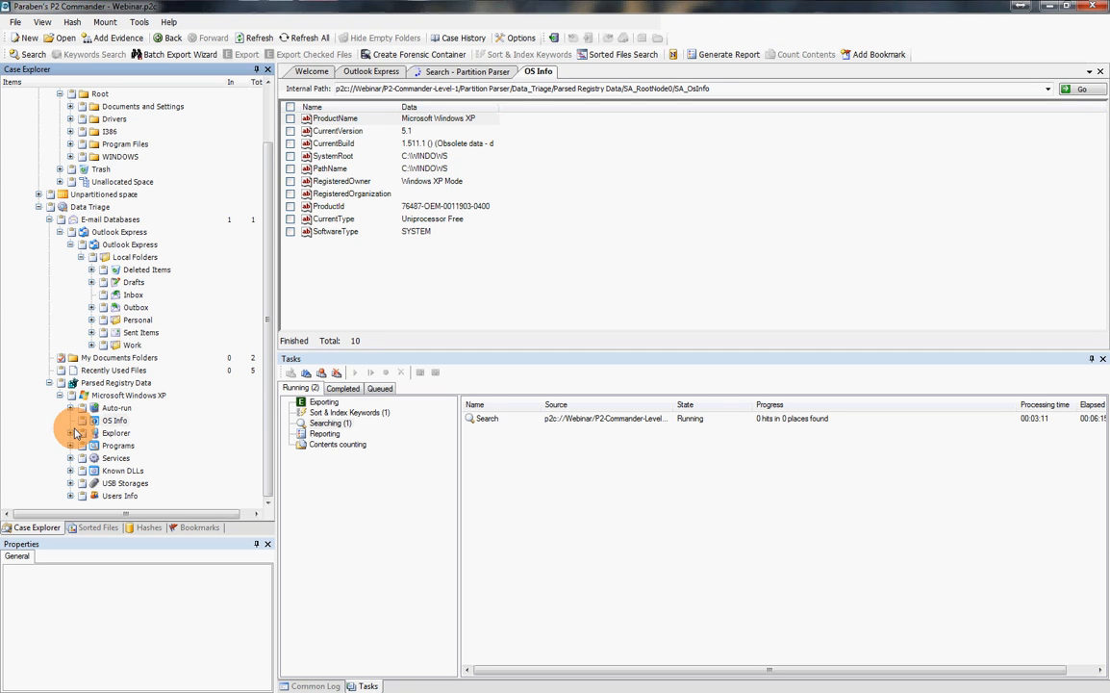
{"action": "scroll", "coordinate": [117, 356], "scroll_direction": "down", "scroll_amount": 2}
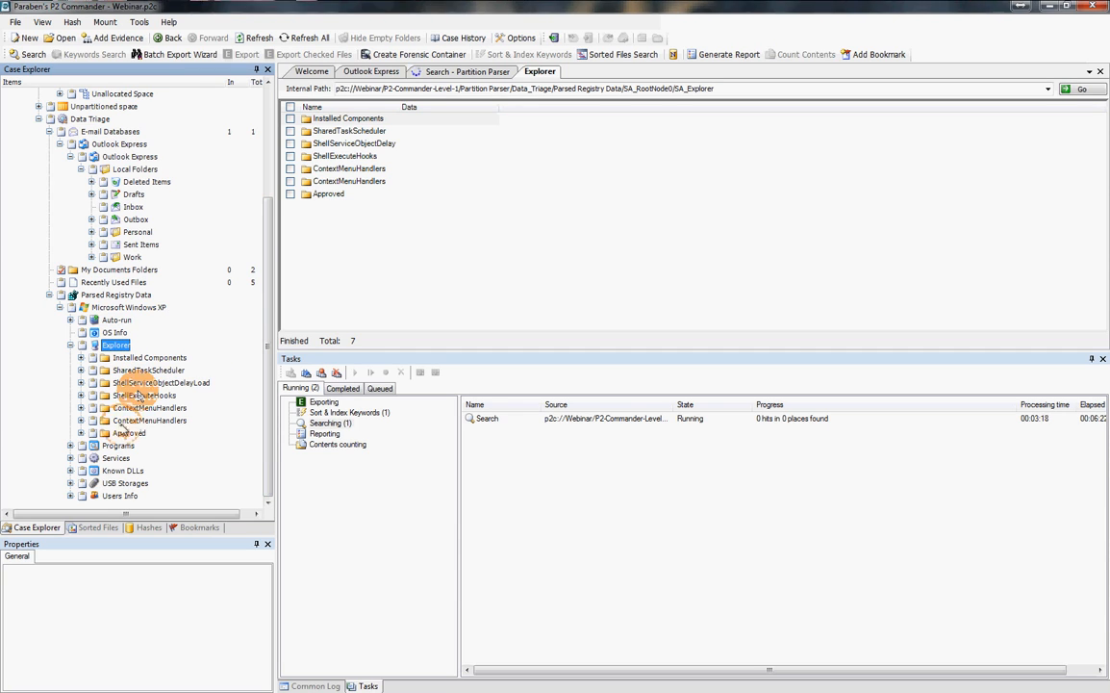
Step: View Programs and Services, then open USB Storages to reveal its USBSTOR entry
{"action": "left_click", "coordinate": [111, 448]}
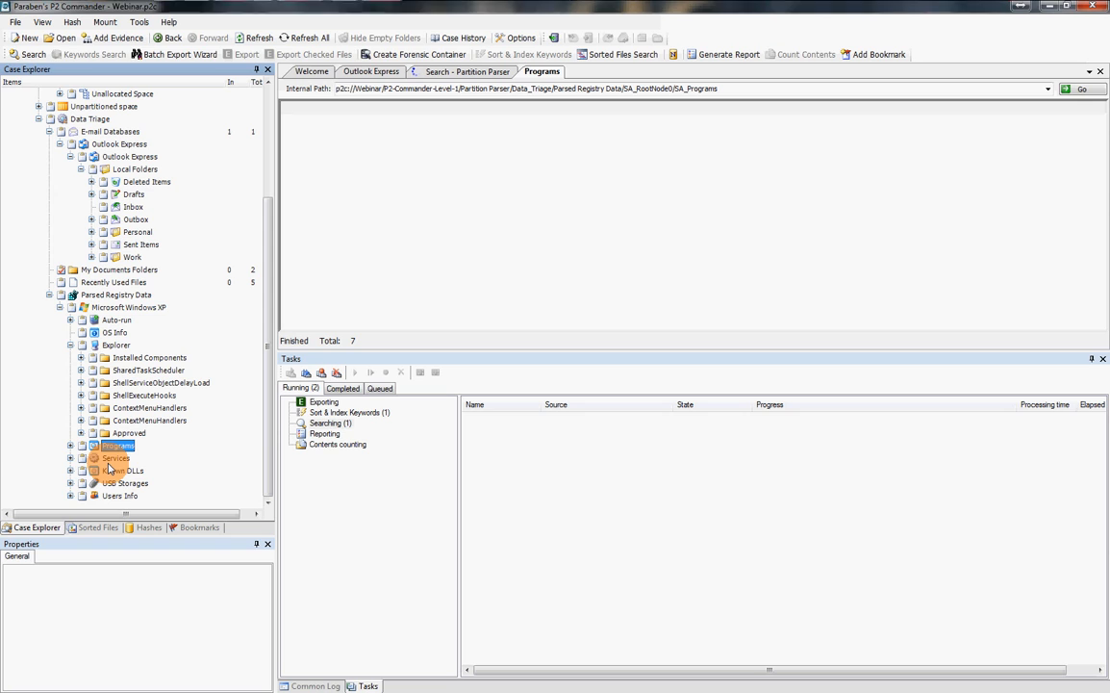
{"action": "left_click", "coordinate": [116, 459]}
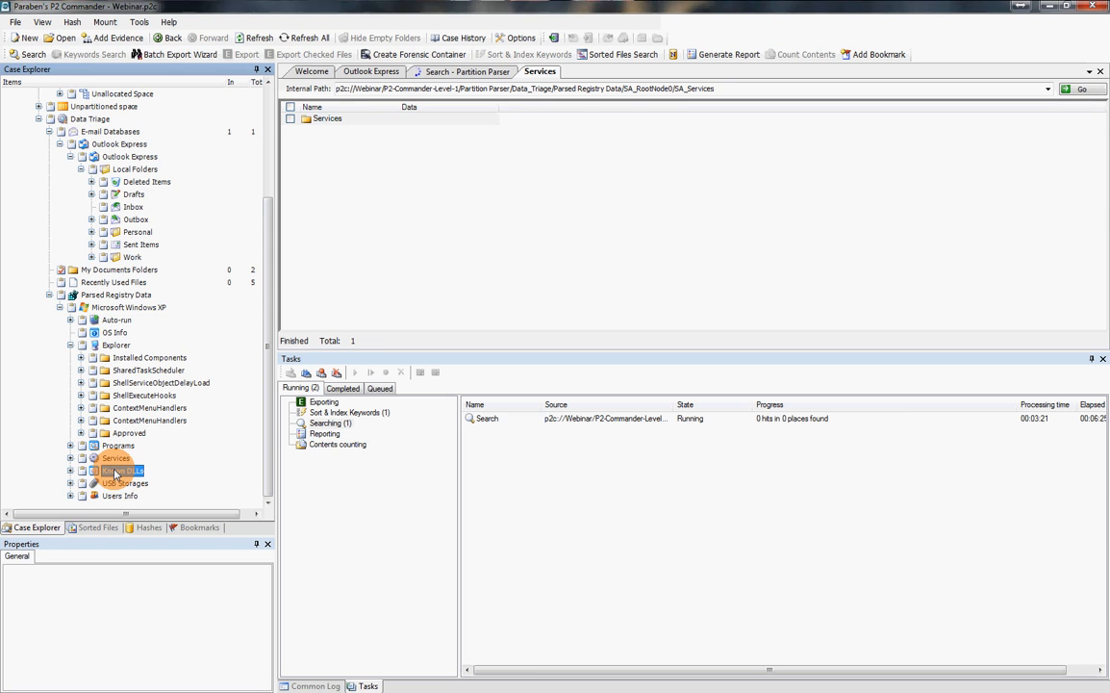
{"action": "double_click", "coordinate": [123, 484]}
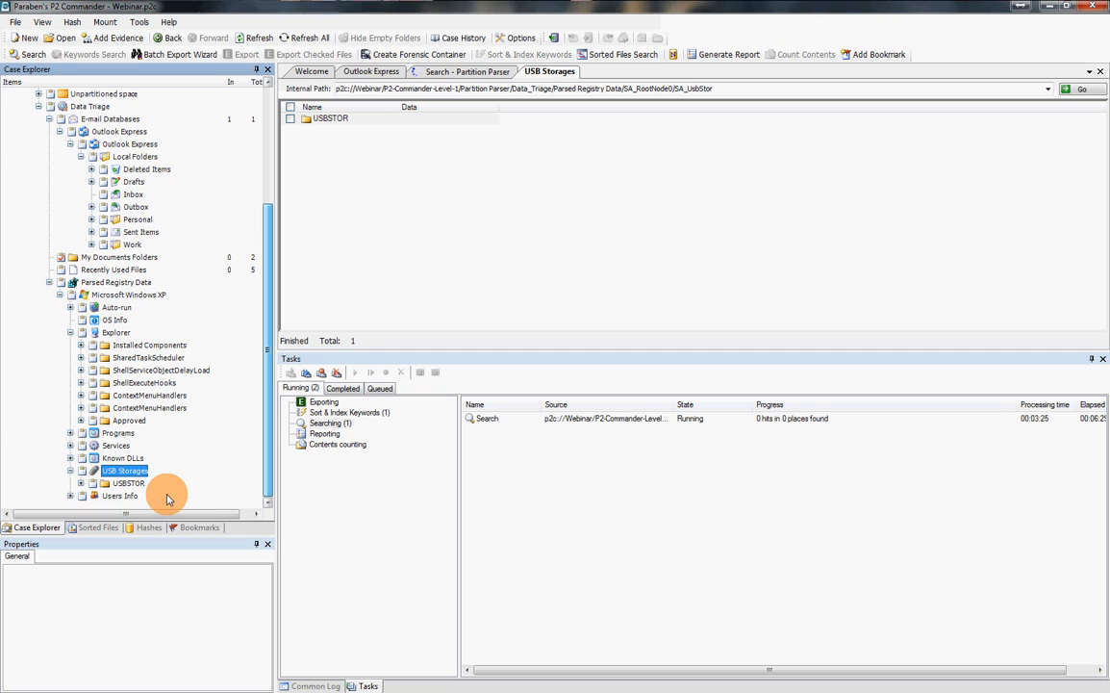
{"action": "left_click", "coordinate": [80, 483]}
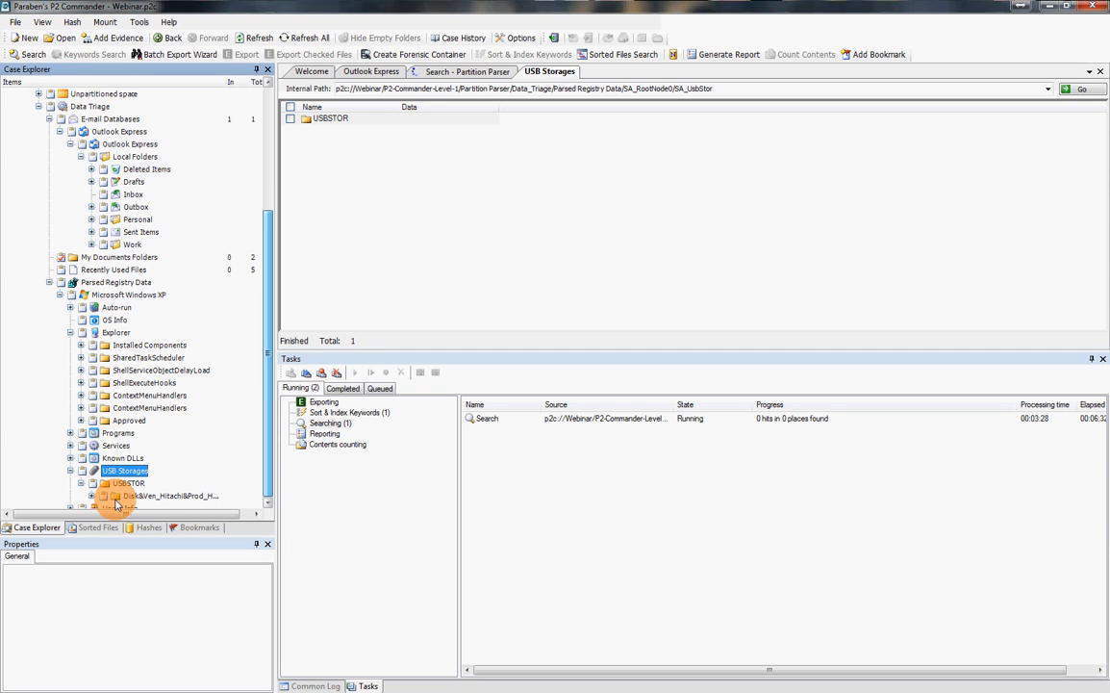
{"action": "left_click", "coordinate": [91, 496]}
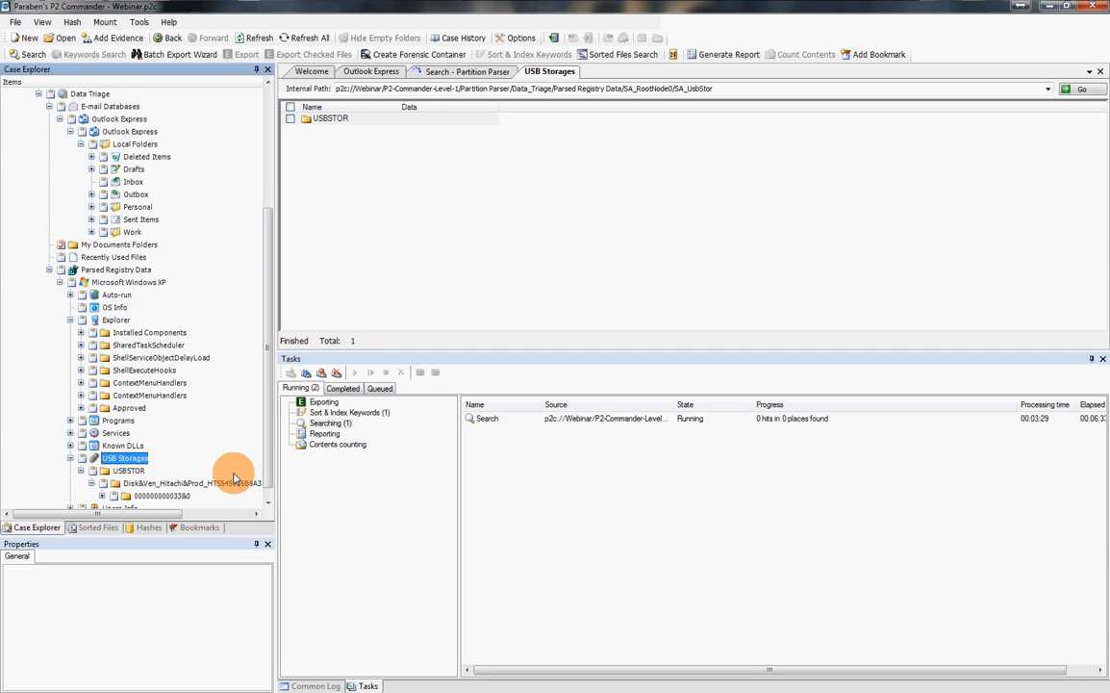
{"action": "left_click", "coordinate": [102, 483]}
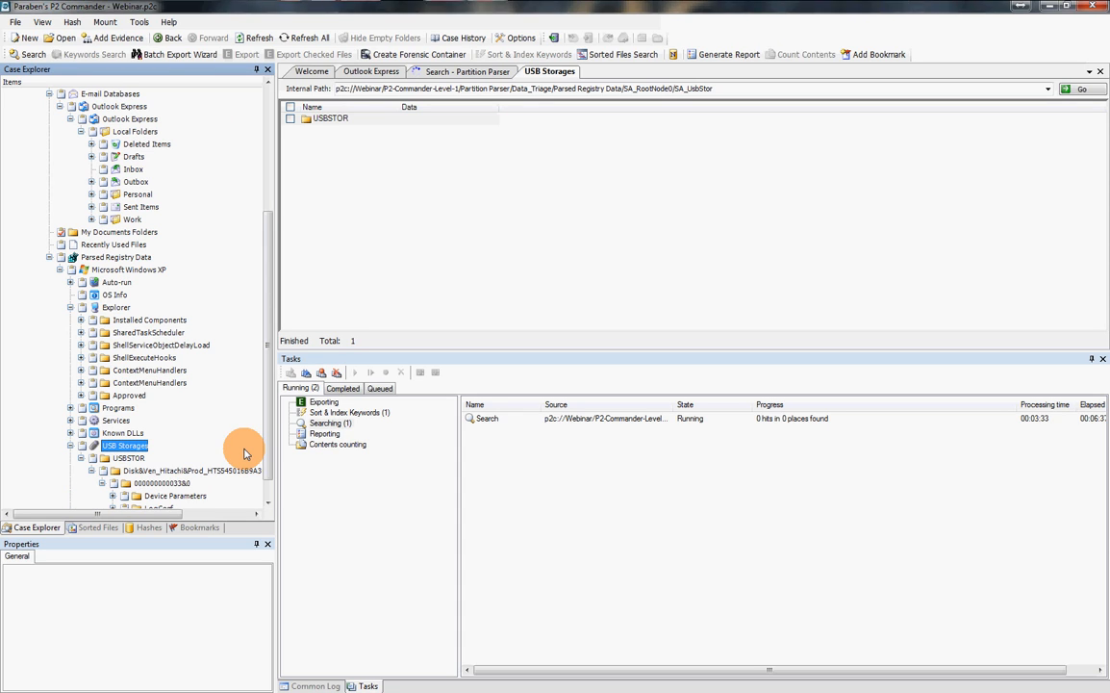
{"action": "scroll", "coordinate": [244, 454], "scroll_direction": "down", "scroll_amount": 1}
{"action": "left_click", "coordinate": [165, 472]}
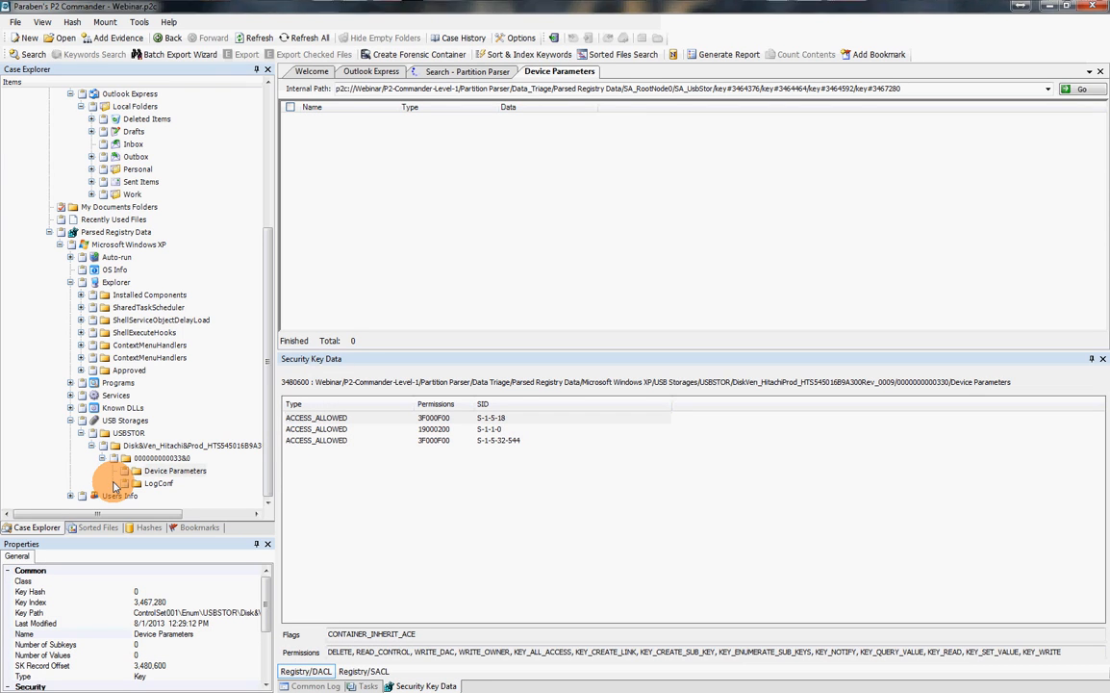
{"action": "left_click", "coordinate": [159, 482]}
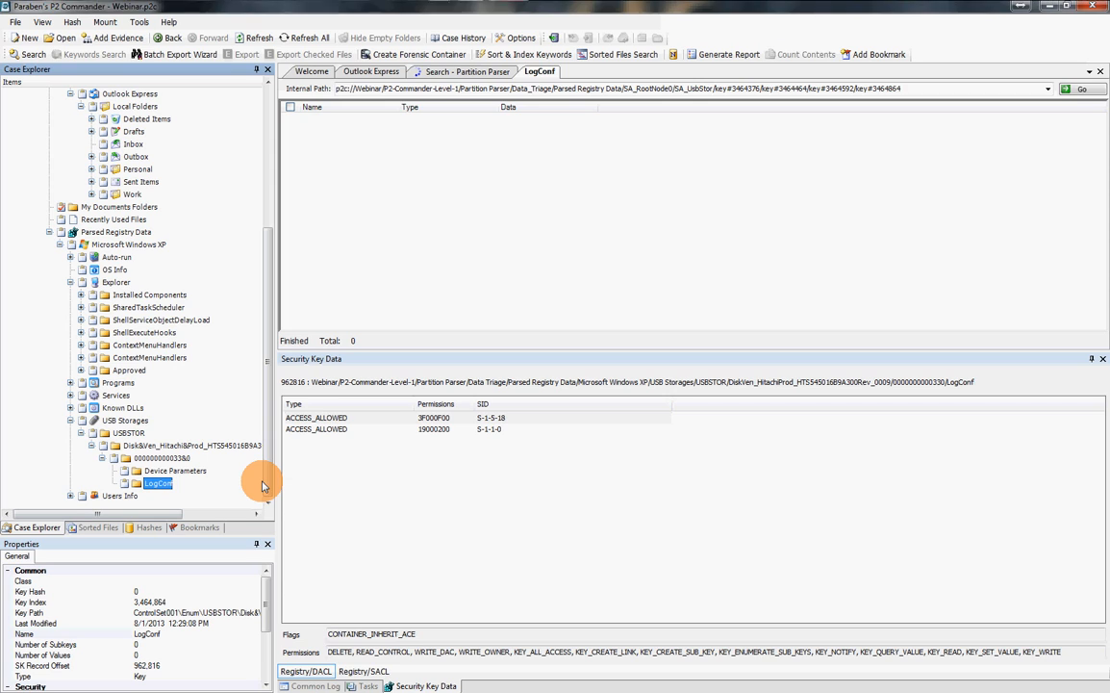
Step: Expand Users Info and the first user account's registry keys
{"action": "left_click", "coordinate": [71, 497]}
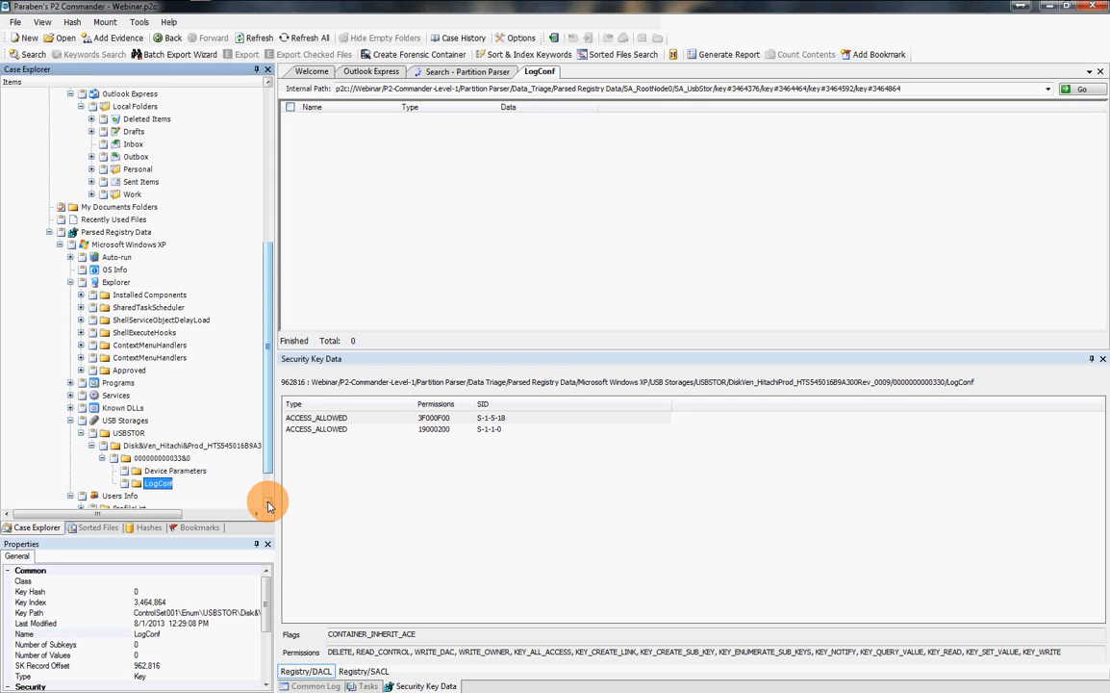
{"action": "scroll", "coordinate": [154, 485], "scroll_direction": "down", "scroll_amount": 1}
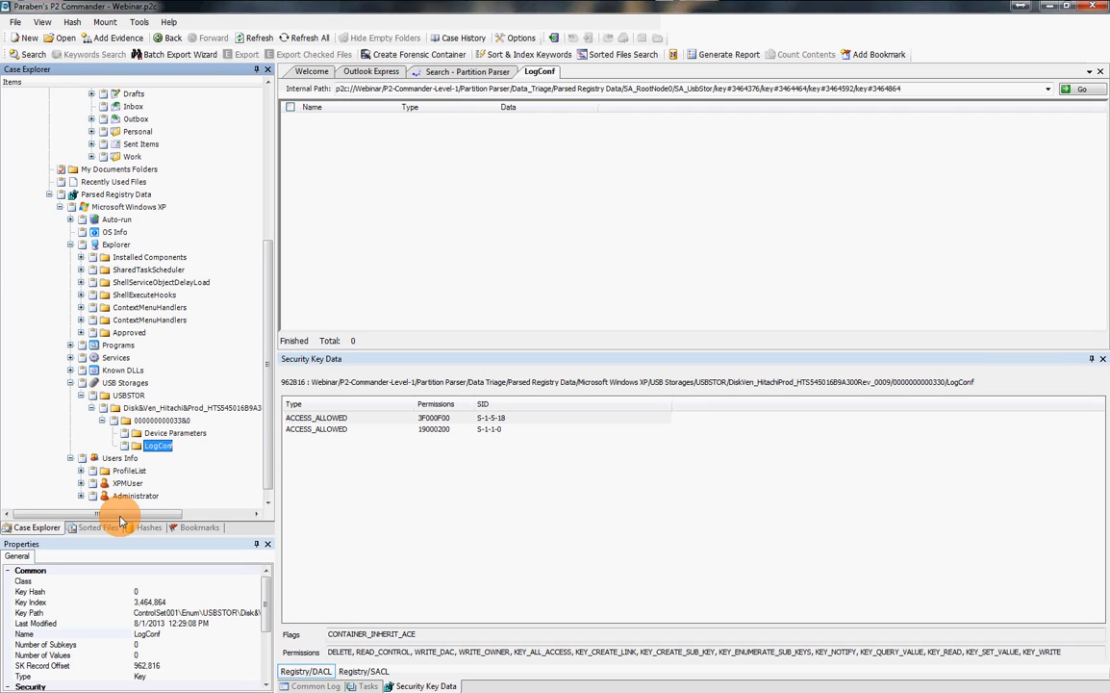
{"action": "left_click", "coordinate": [80, 483]}
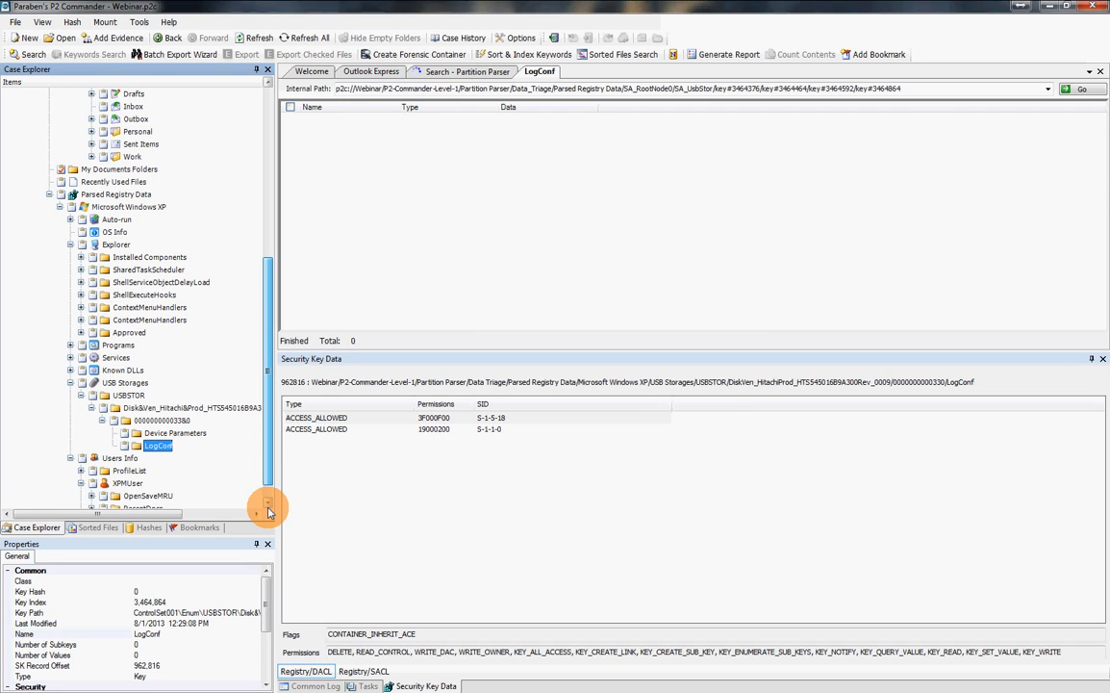
{"action": "scroll", "coordinate": [268, 505], "scroll_direction": "down", "scroll_amount": 2}
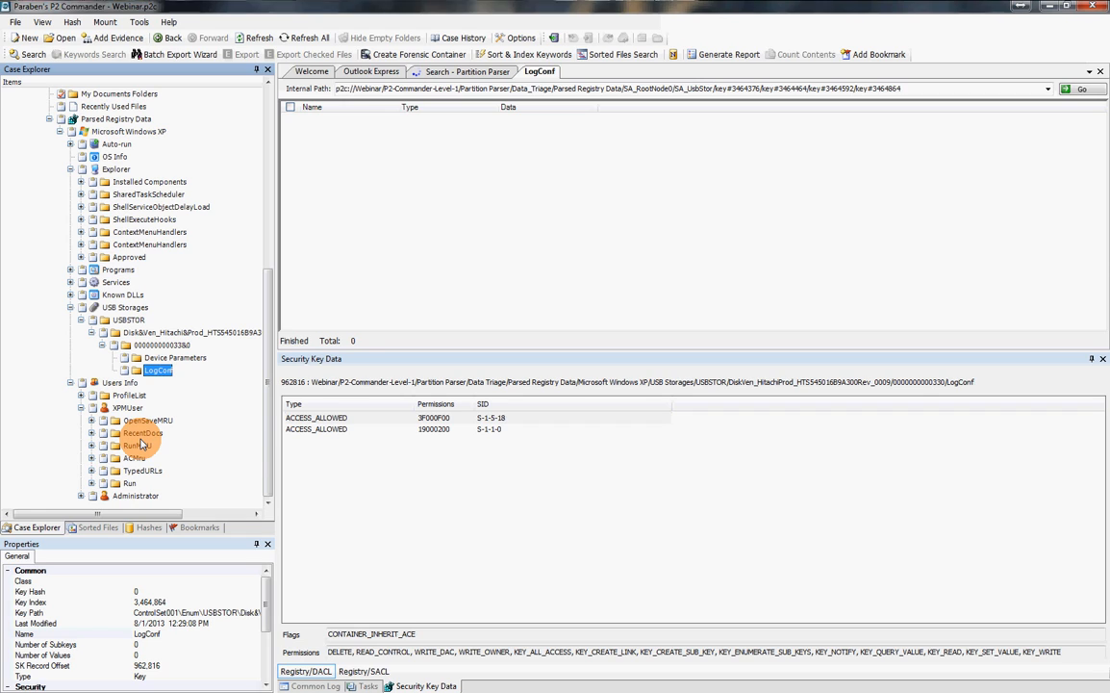
Step: Open the Administrator's TypedURLs key, then the other user's TypedURLs key
{"action": "left_click", "coordinate": [82, 496]}
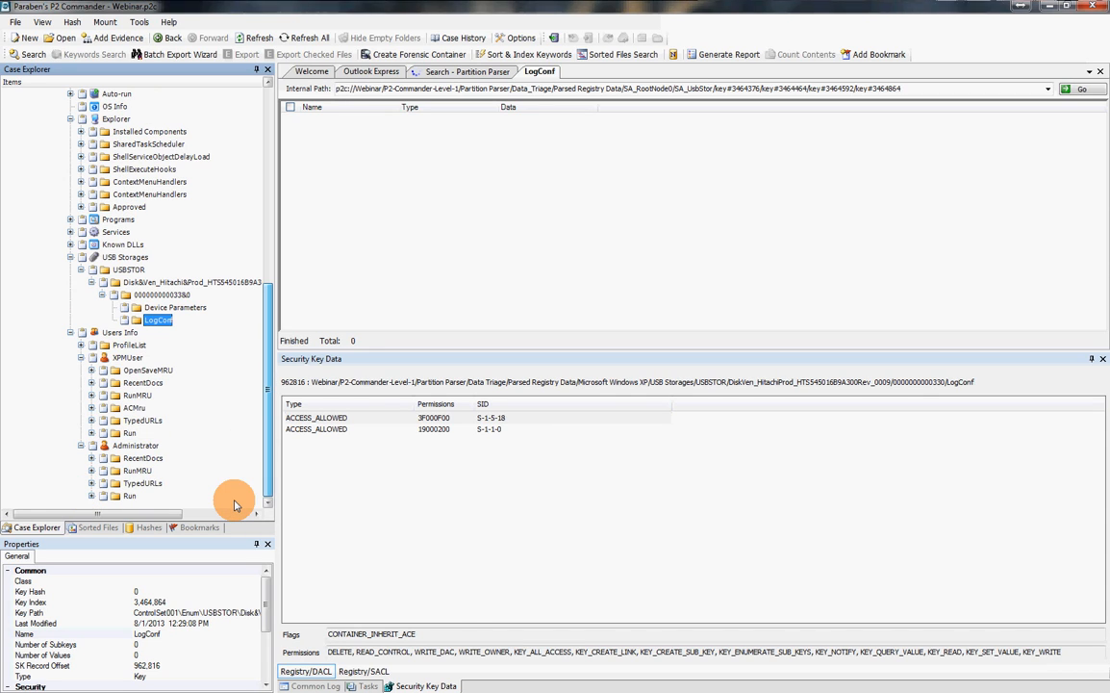
{"action": "left_click", "coordinate": [139, 484]}
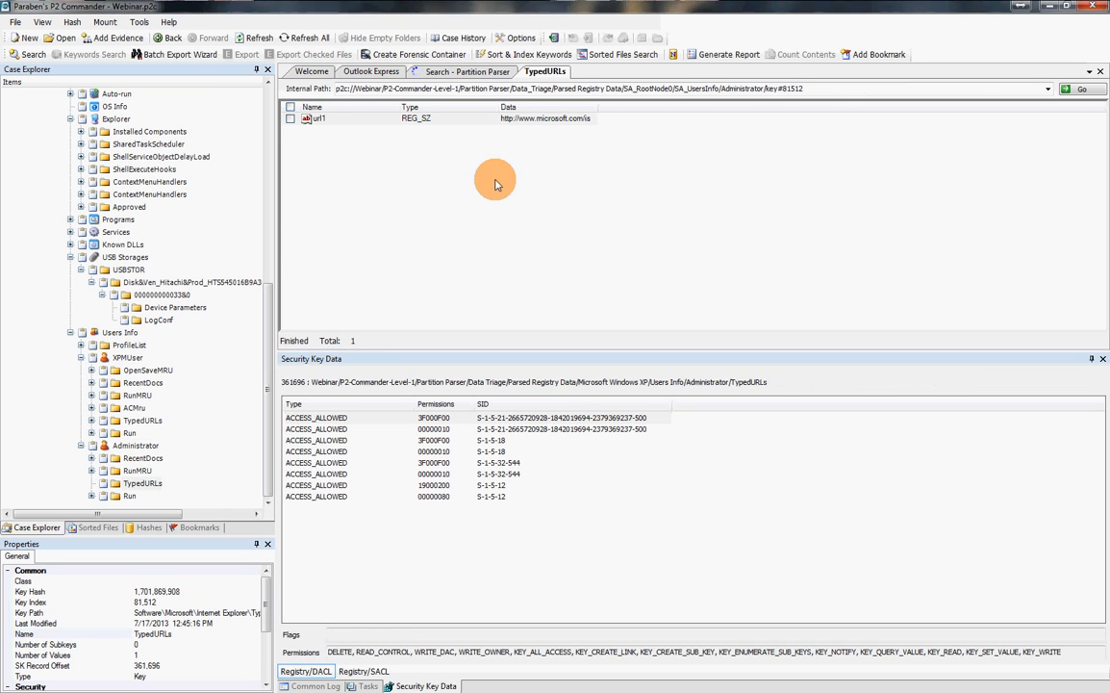
{"action": "left_click", "coordinate": [137, 420]}
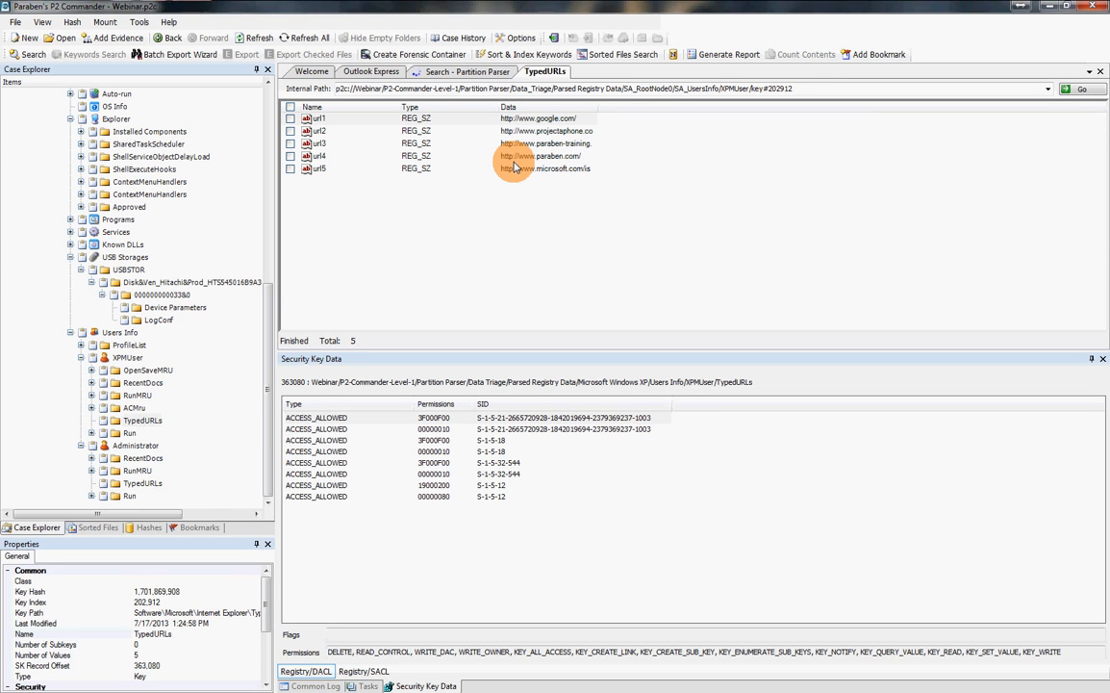
{"action": "left_click", "coordinate": [517, 144]}
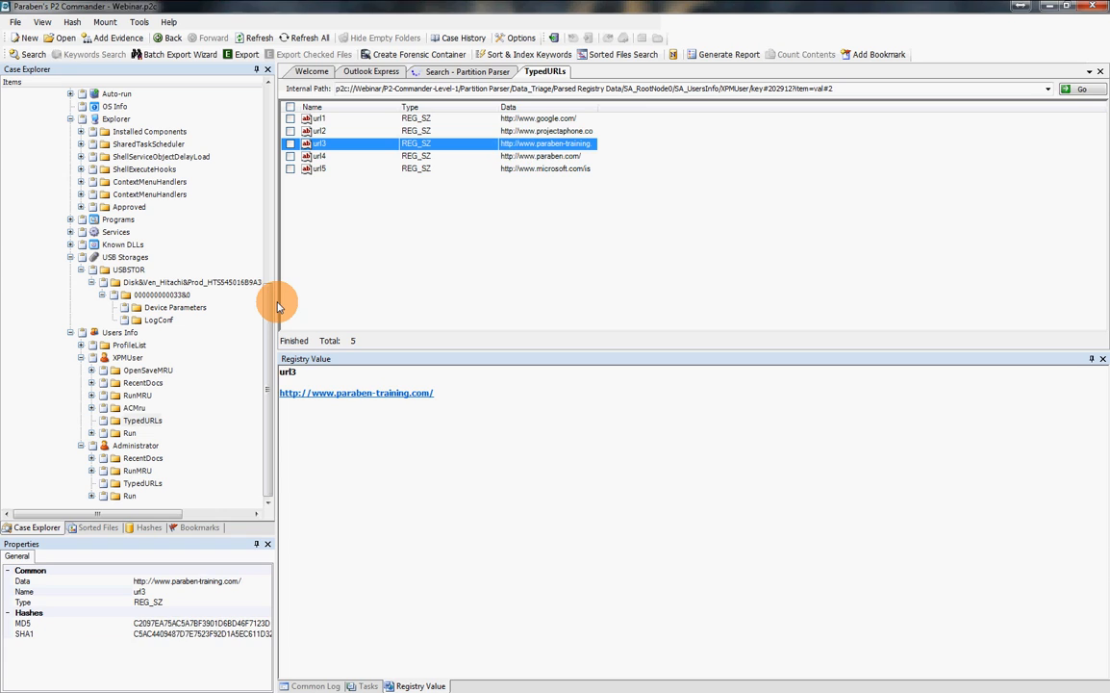
{"action": "scroll", "coordinate": [273, 265], "scroll_direction": "up", "scroll_amount": 3}
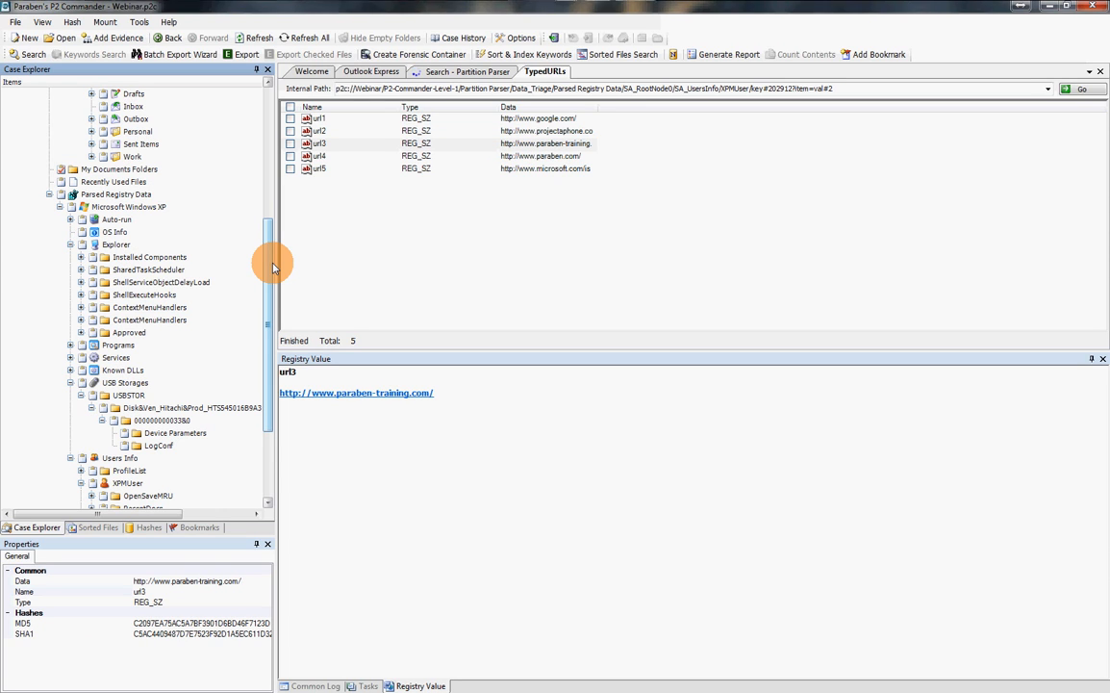
{"action": "left_click_drag", "start_coordinate": [273, 266], "coordinate": [272, 219]}
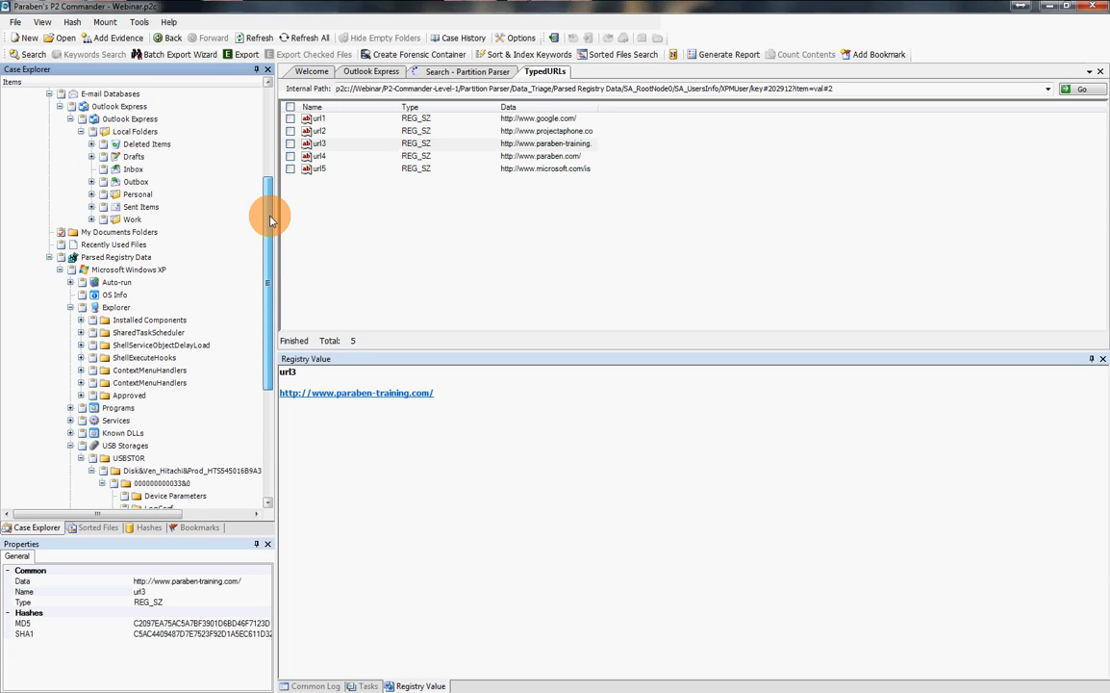
{"action": "scroll", "coordinate": [257, 234], "scroll_direction": "up", "scroll_amount": 3}
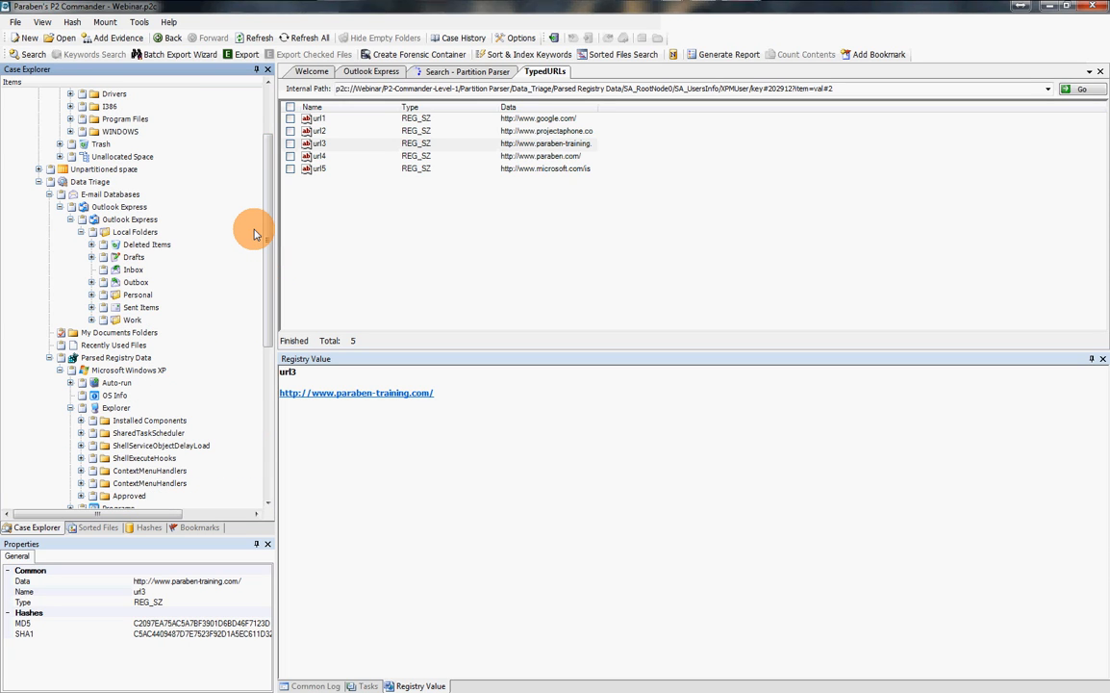
Step: Stop the Sort & Index Keywords task and show Sorted Files listing Partition Parser
{"action": "left_click", "coordinate": [359, 685]}
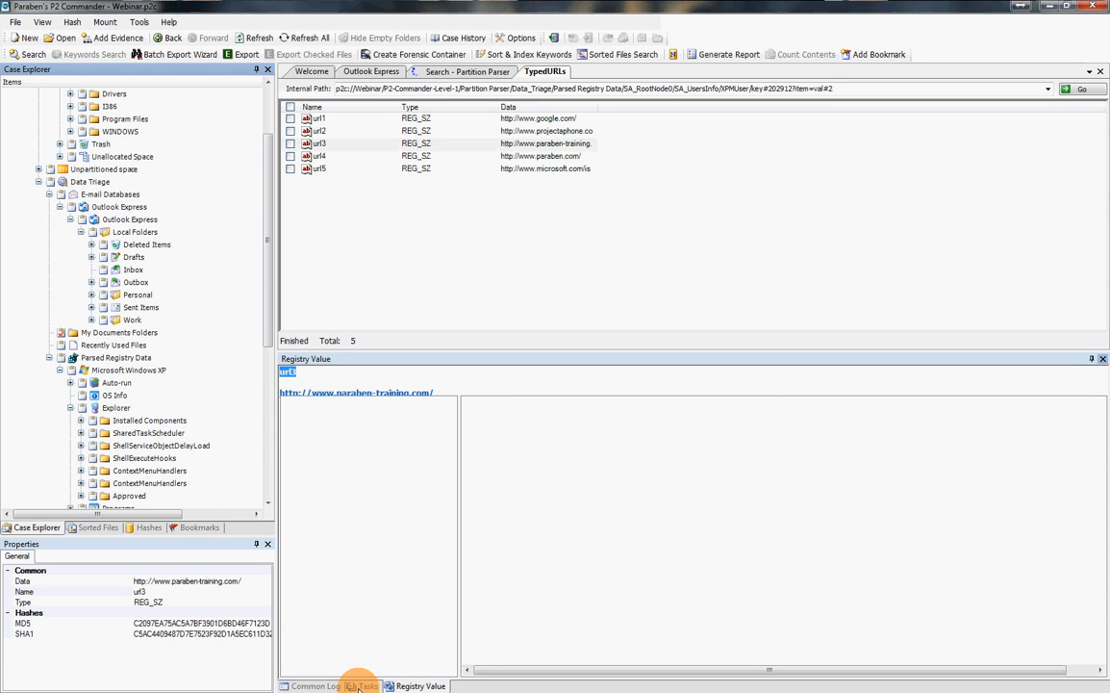
{"action": "left_click", "coordinate": [337, 413]}
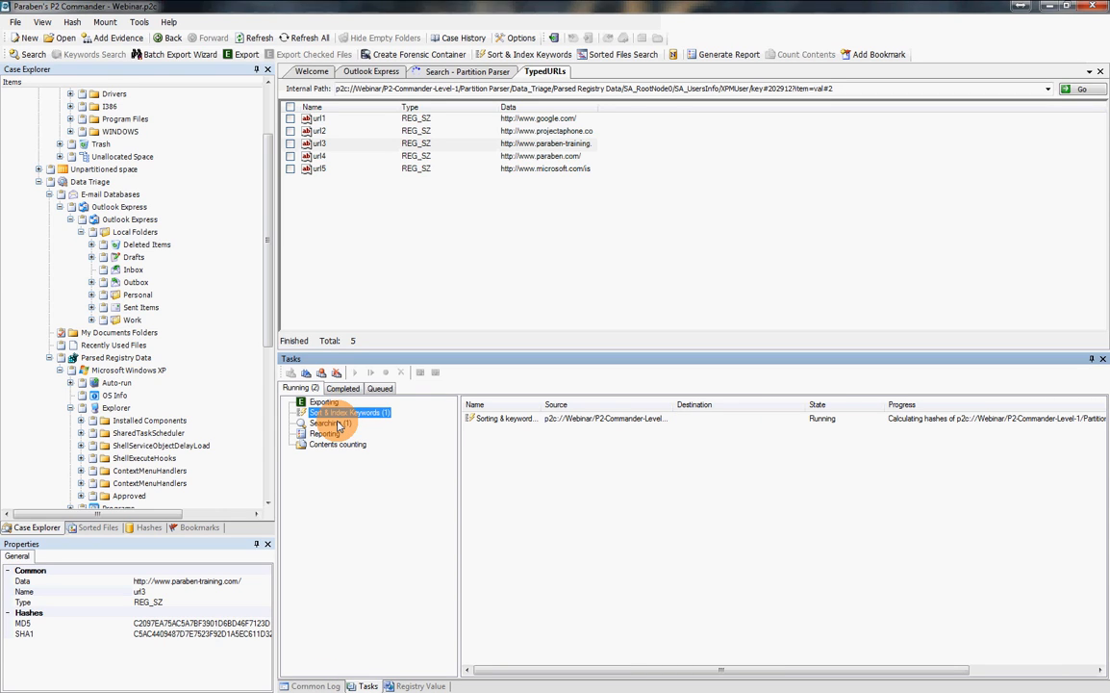
{"action": "right_click", "coordinate": [578, 418]}
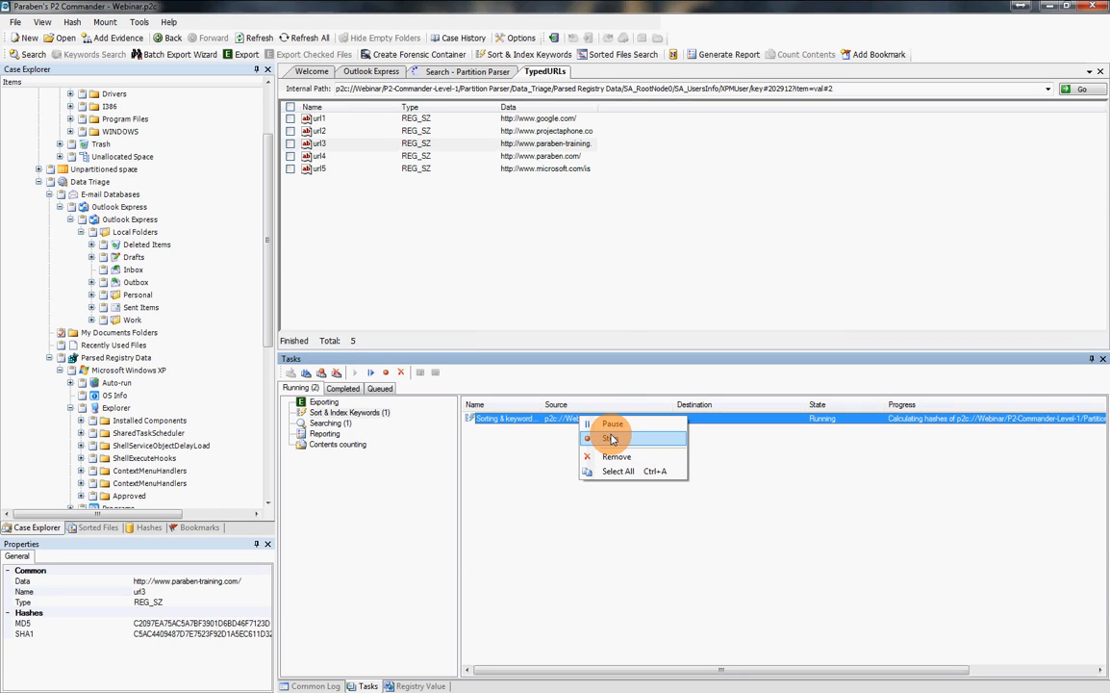
{"action": "left_click", "coordinate": [611, 439]}
{"action": "left_click", "coordinate": [181, 528]}
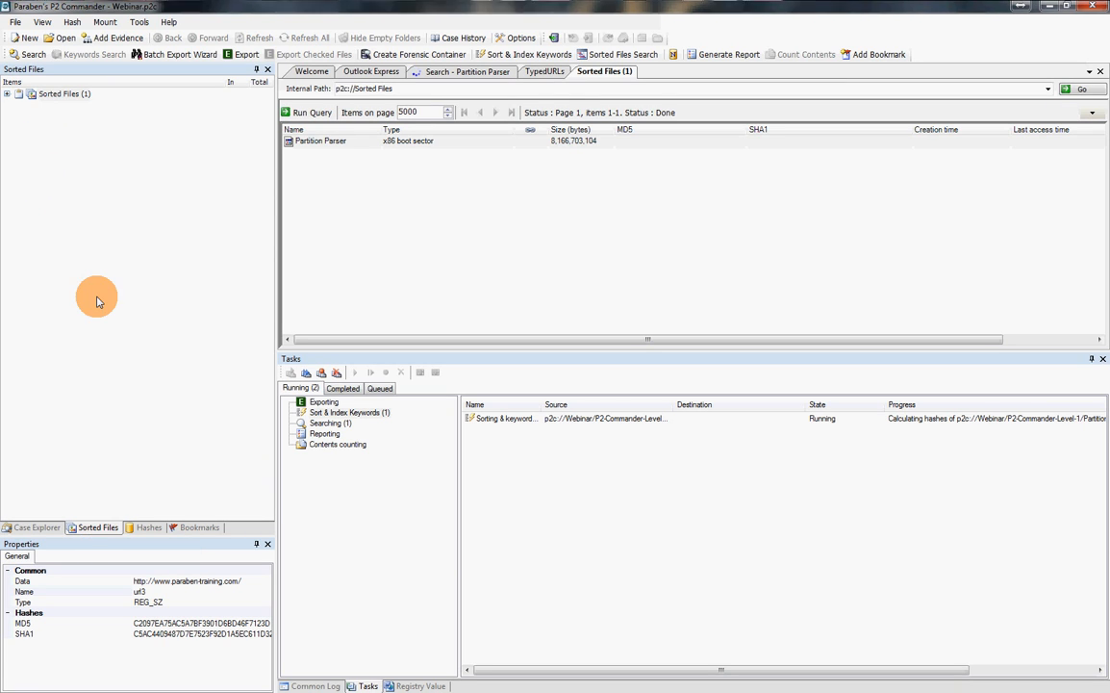
Step: Expand Sorted Files' Image Analyzer and Unallocated Space categories, then list the NIST_2.36.nst hash database
{"action": "left_click", "coordinate": [8, 95]}
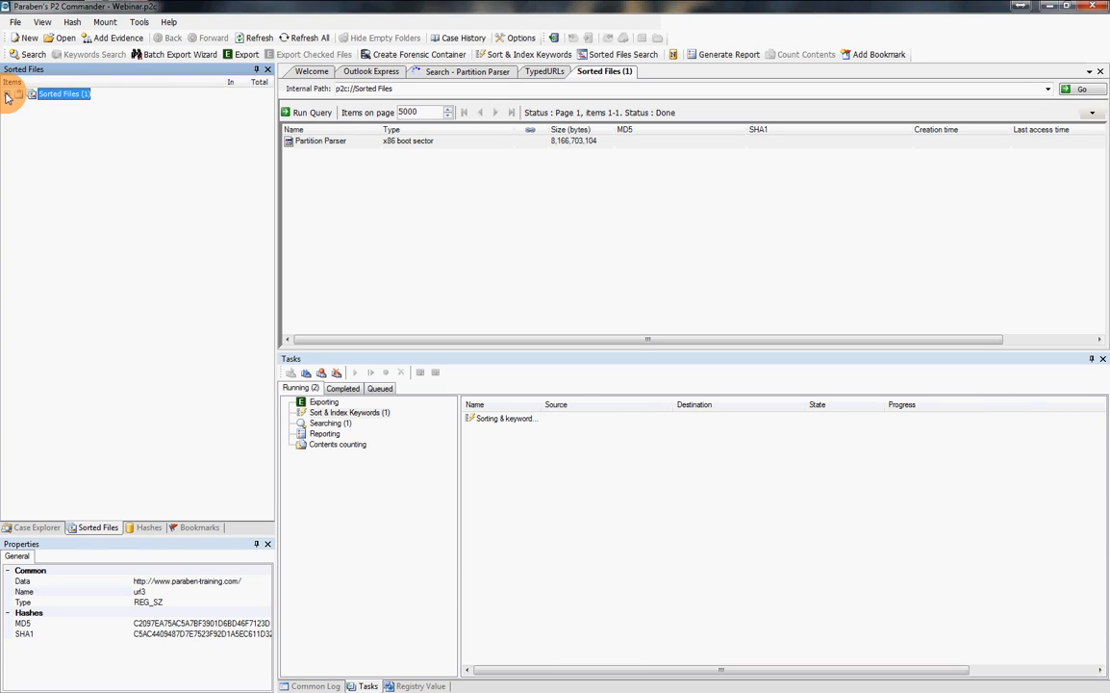
{"action": "left_click", "coordinate": [8, 95]}
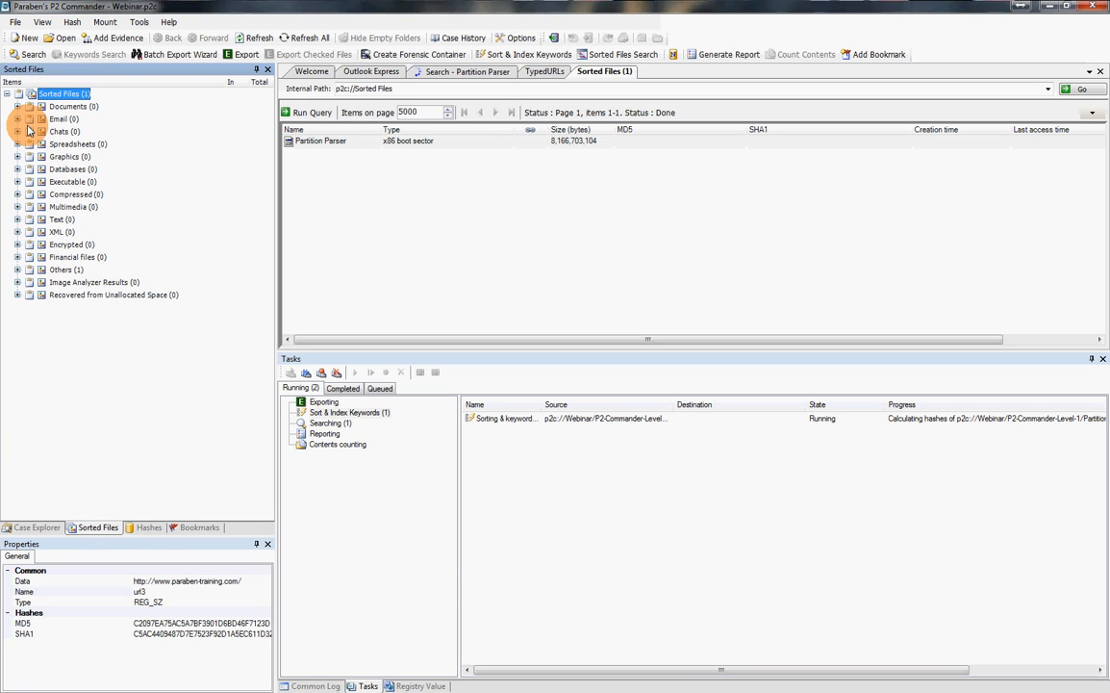
{"action": "left_click", "coordinate": [17, 282]}
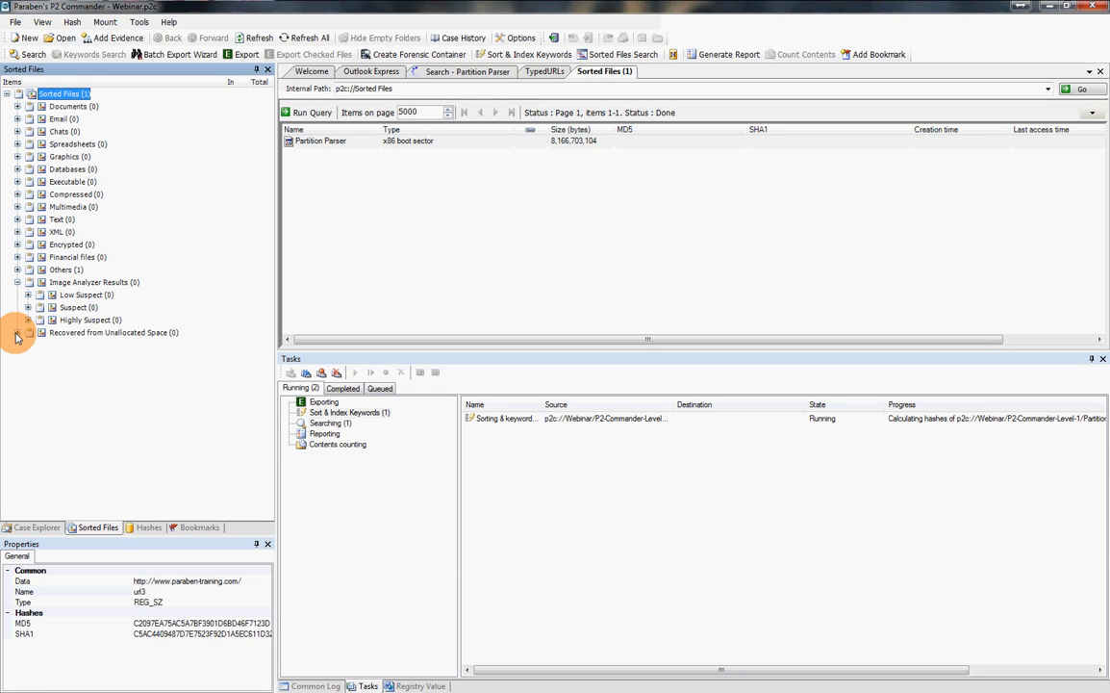
{"action": "left_click", "coordinate": [17, 333]}
{"action": "left_click", "coordinate": [18, 282]}
{"action": "left_click", "coordinate": [17, 296]}
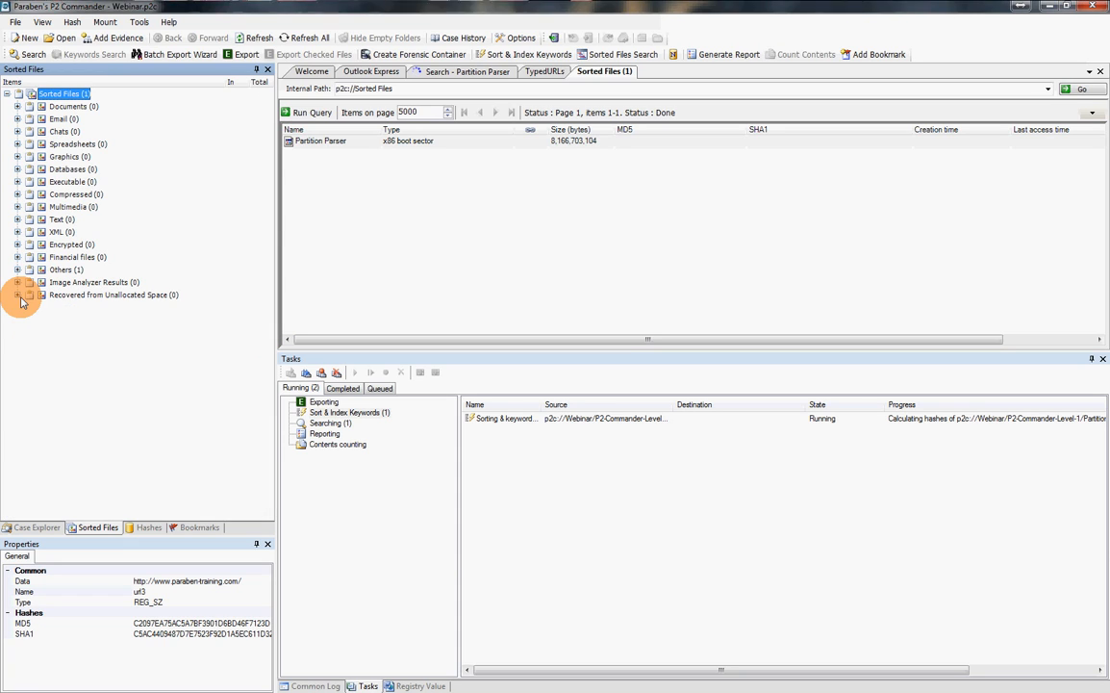
{"action": "left_click", "coordinate": [18, 295]}
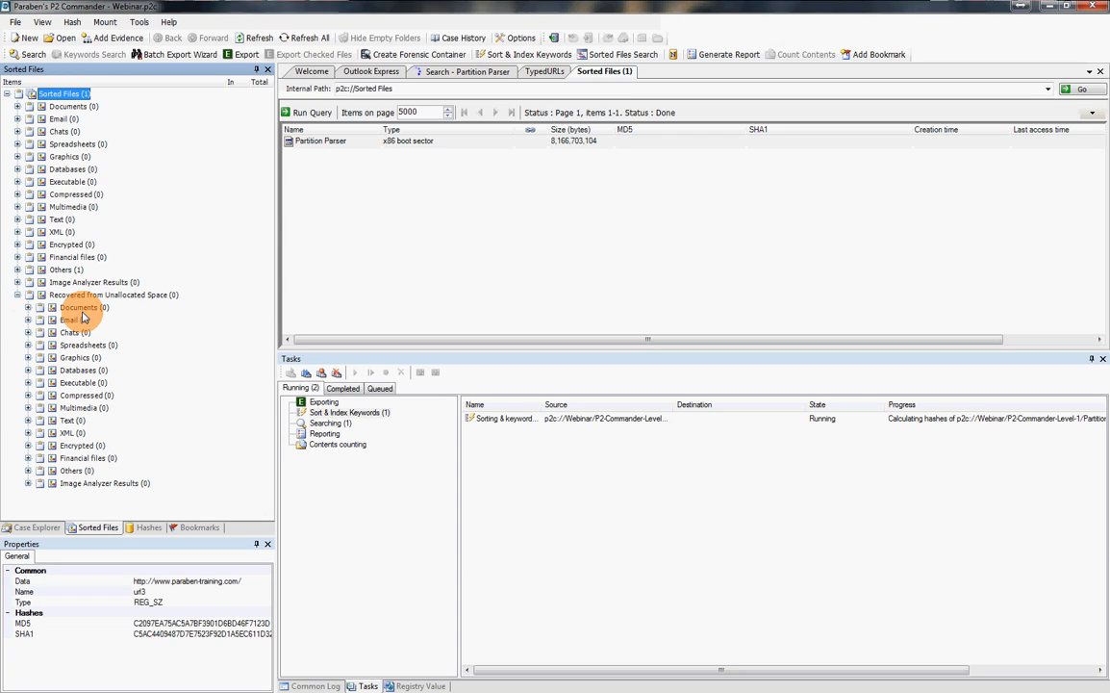
{"action": "left_click", "coordinate": [17, 295]}
{"action": "left_click", "coordinate": [144, 529]}
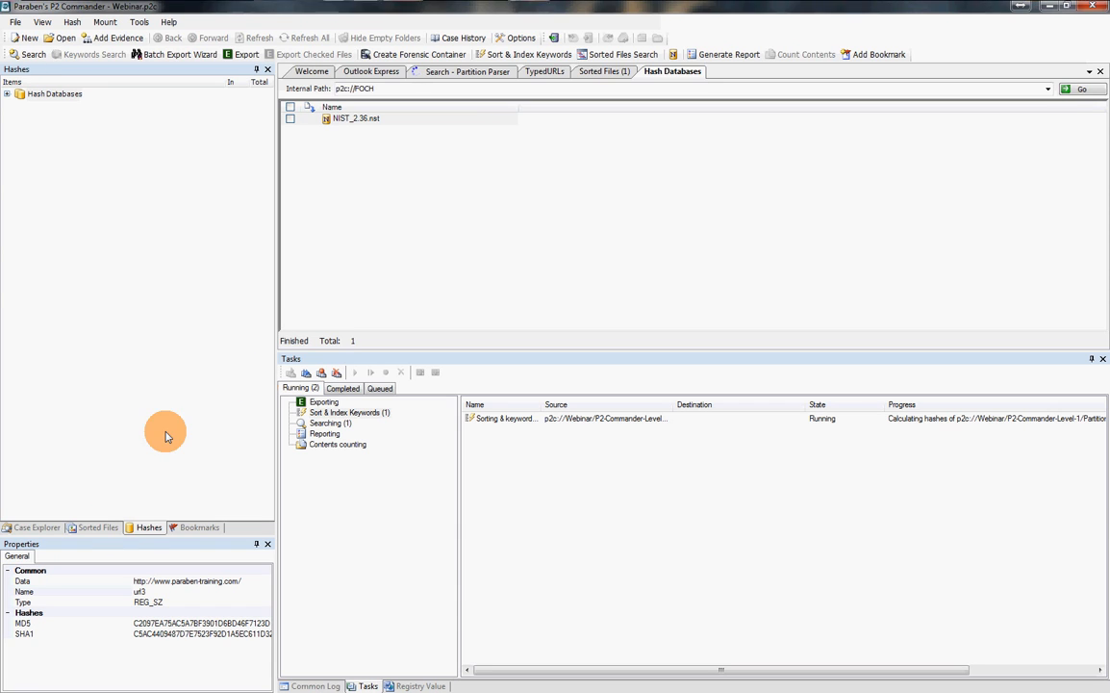
Step: Run the Sorted Files query with NIST_2.36.nst as a denied hash database, then return to TypedURLs
{"action": "left_click", "coordinate": [96, 93]}
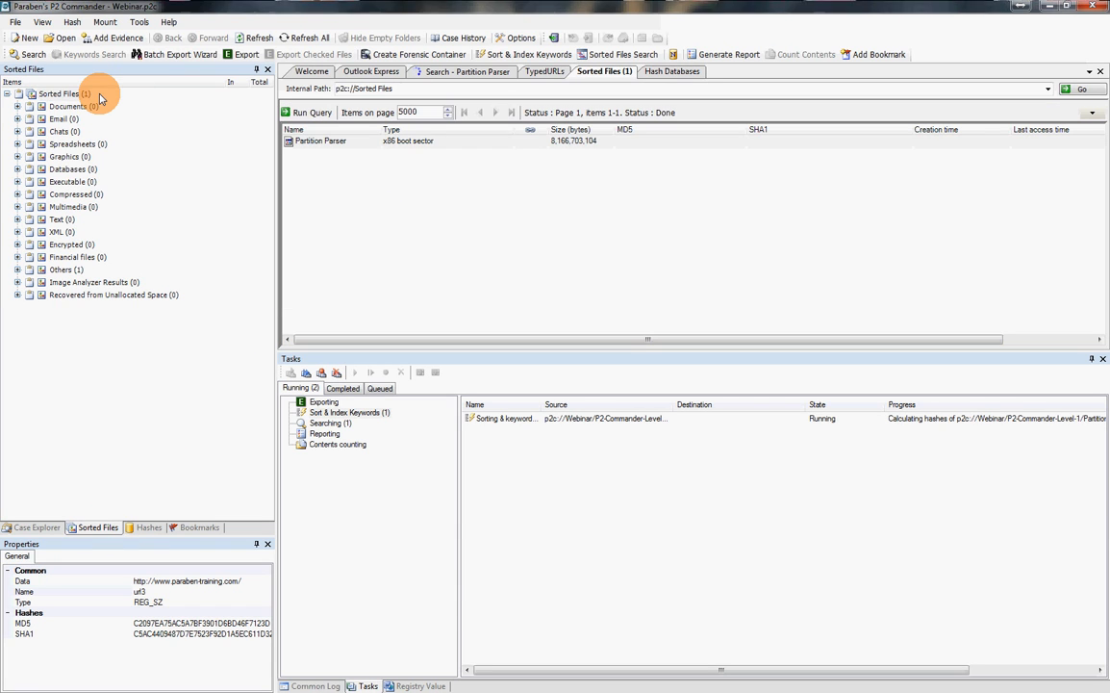
{"action": "left_click", "coordinate": [91, 94]}
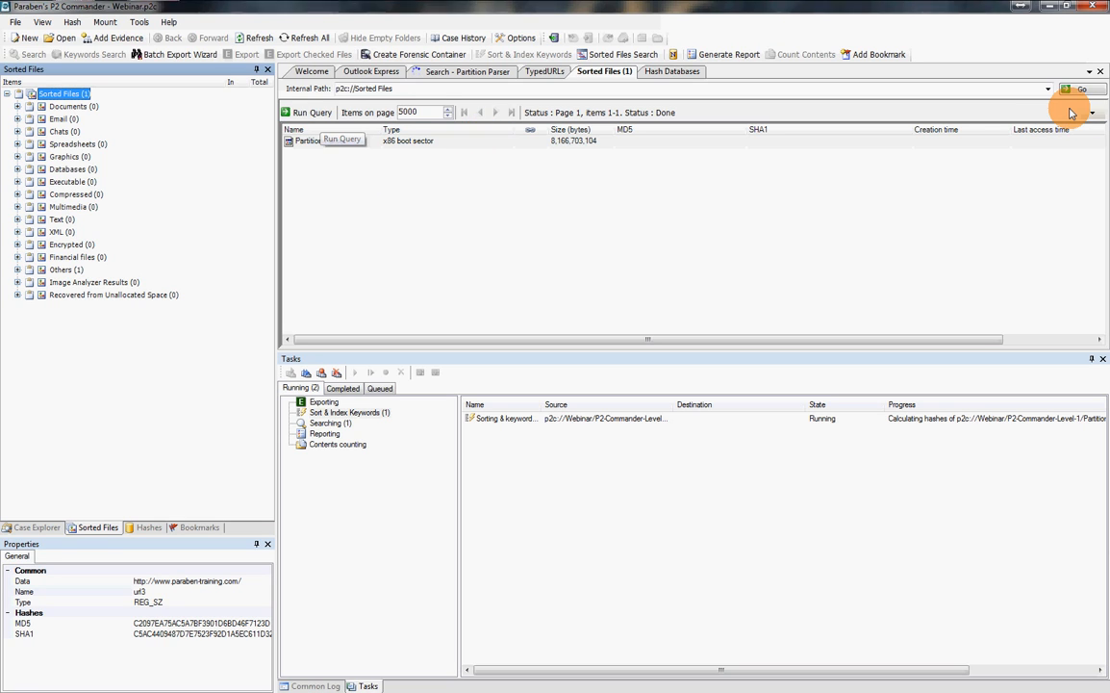
{"action": "left_click", "coordinate": [1071, 112]}
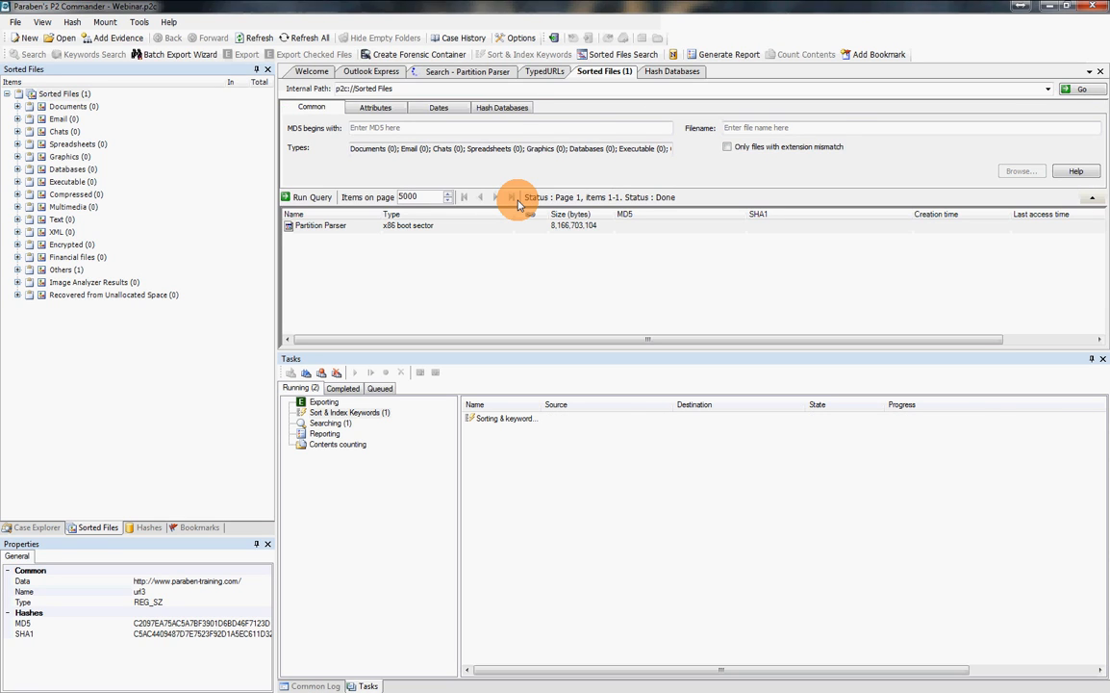
{"action": "left_click", "coordinate": [502, 107]}
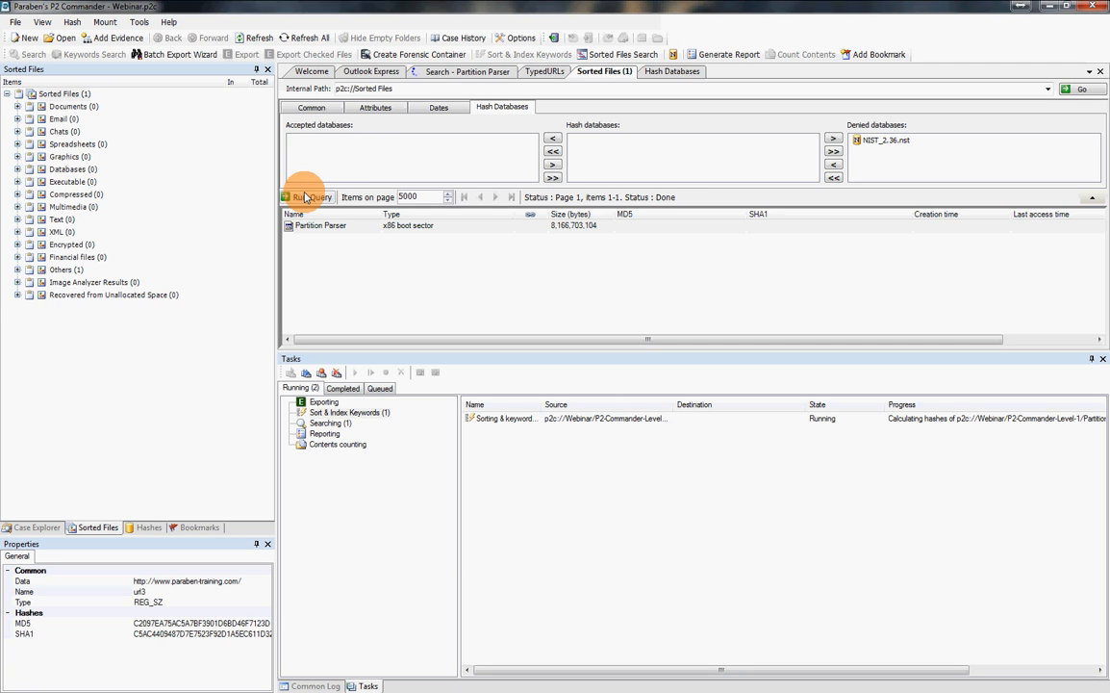
{"action": "left_click", "coordinate": [305, 196]}
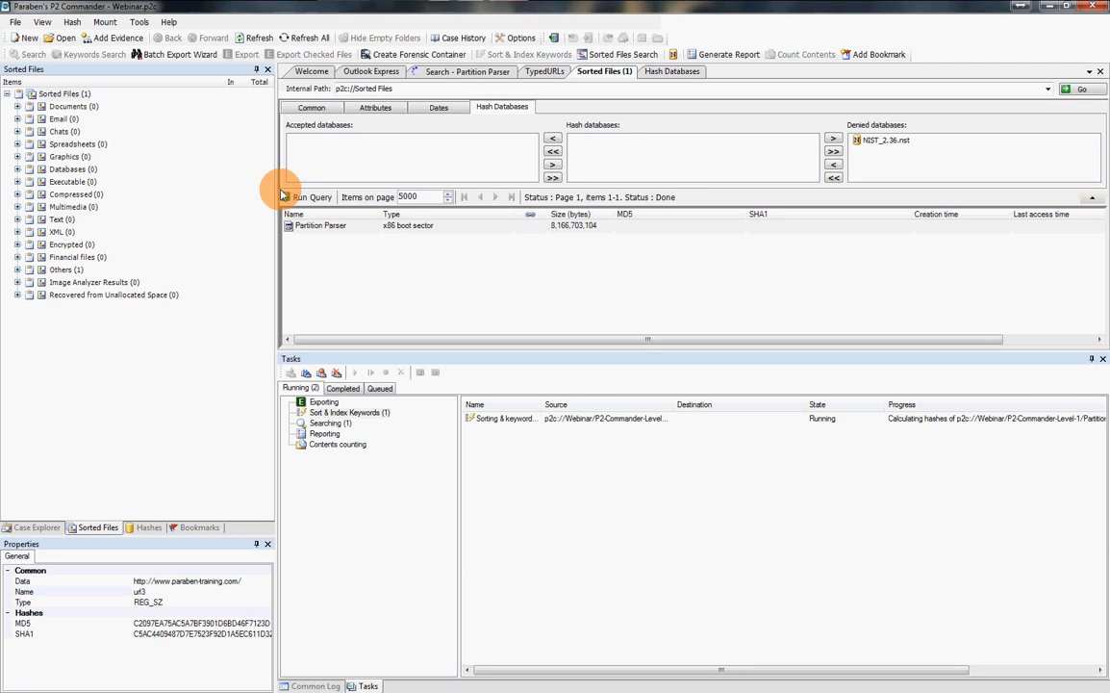
{"action": "left_click", "coordinate": [673, 72]}
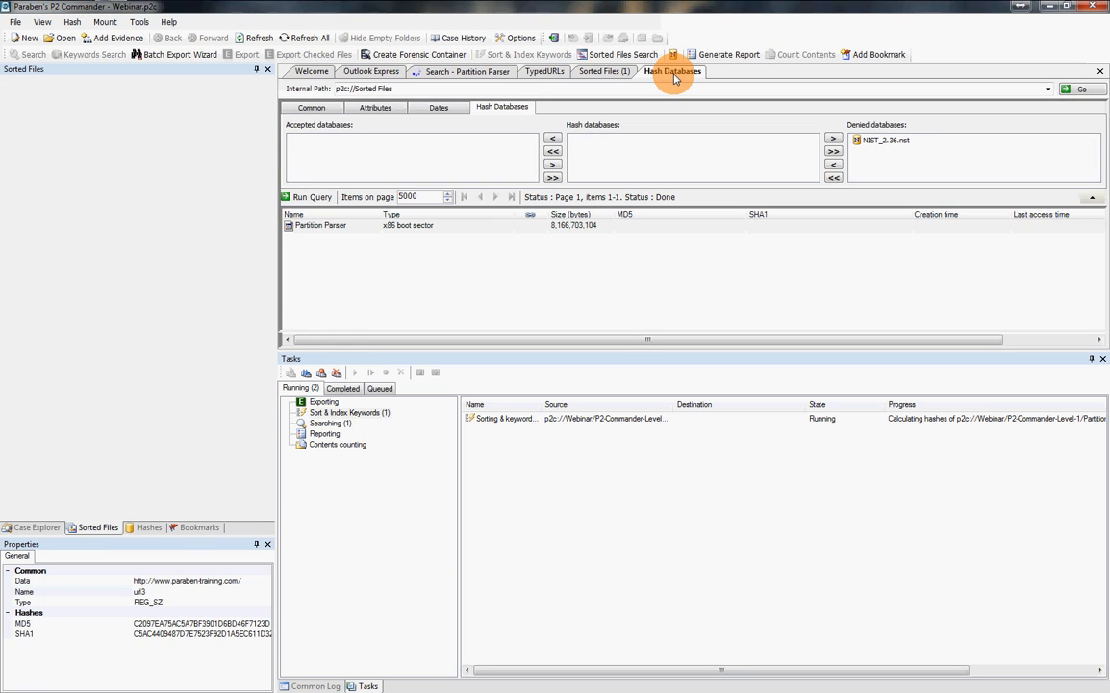
{"action": "left_click", "coordinate": [197, 527]}
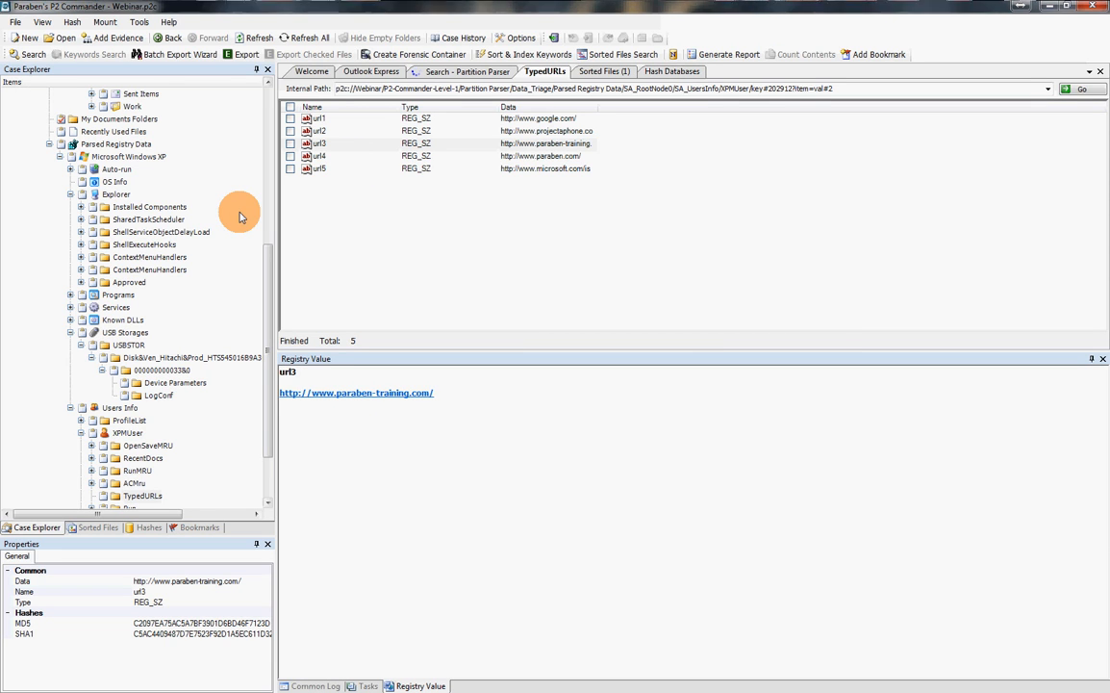
Step: Start adding a bookmark for url3 and review its full internal path
{"action": "right_click", "coordinate": [333, 143]}
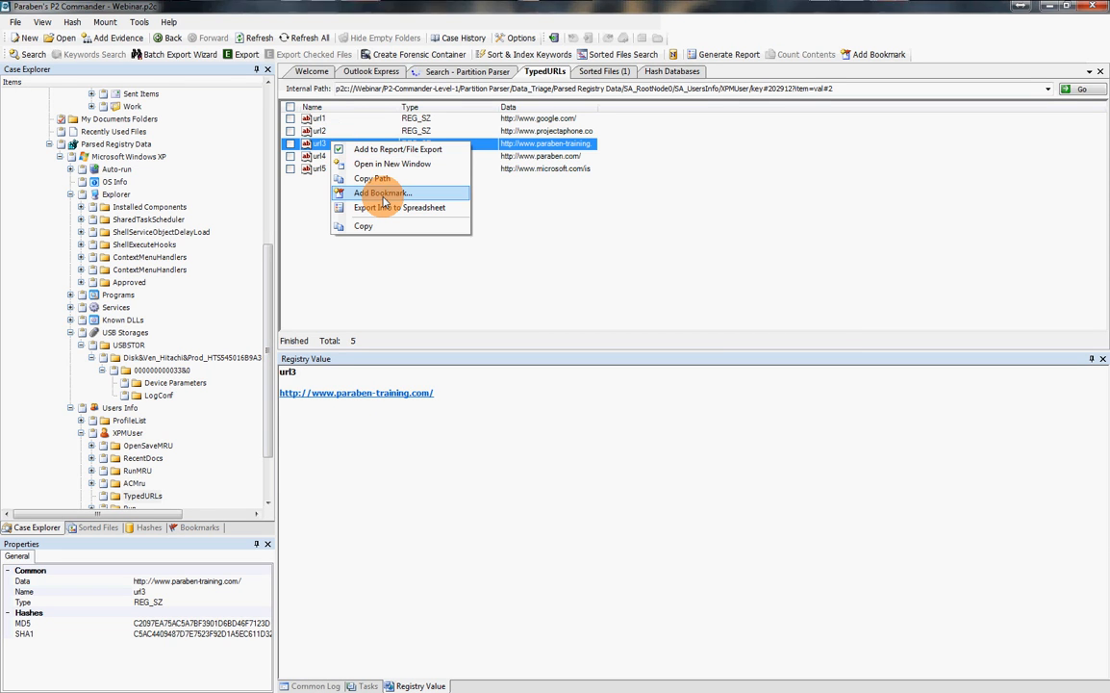
{"action": "left_click", "coordinate": [383, 195]}
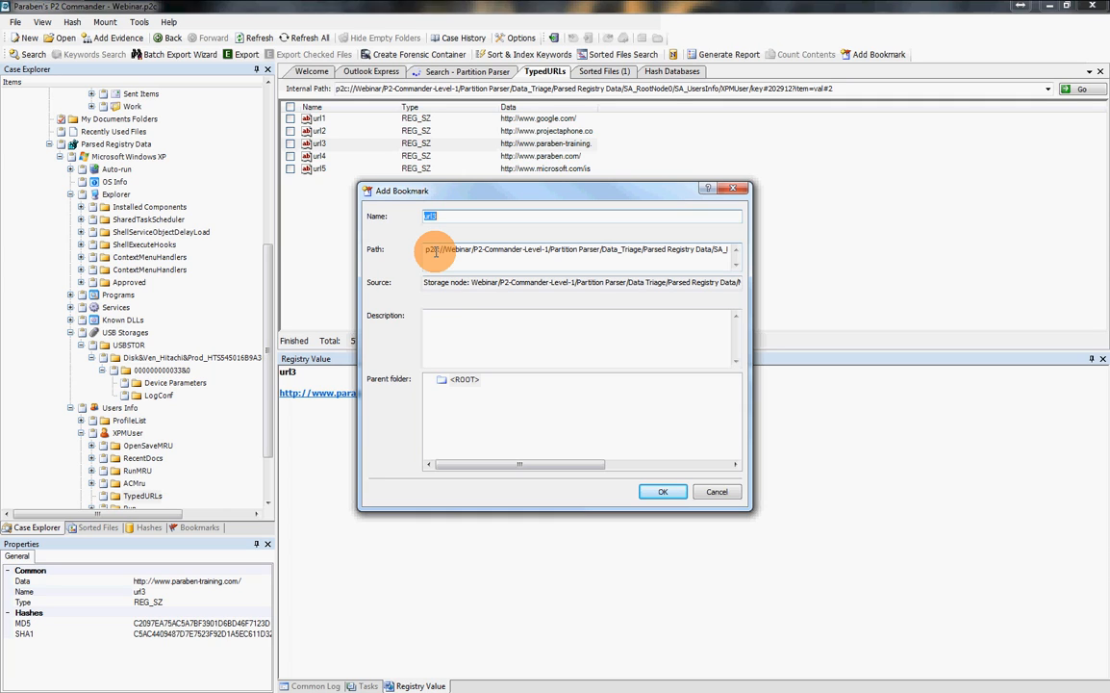
{"action": "left_click_drag", "start_coordinate": [435, 252], "coordinate": [700, 248]}
{"action": "key", "text": "ctrl+c"}
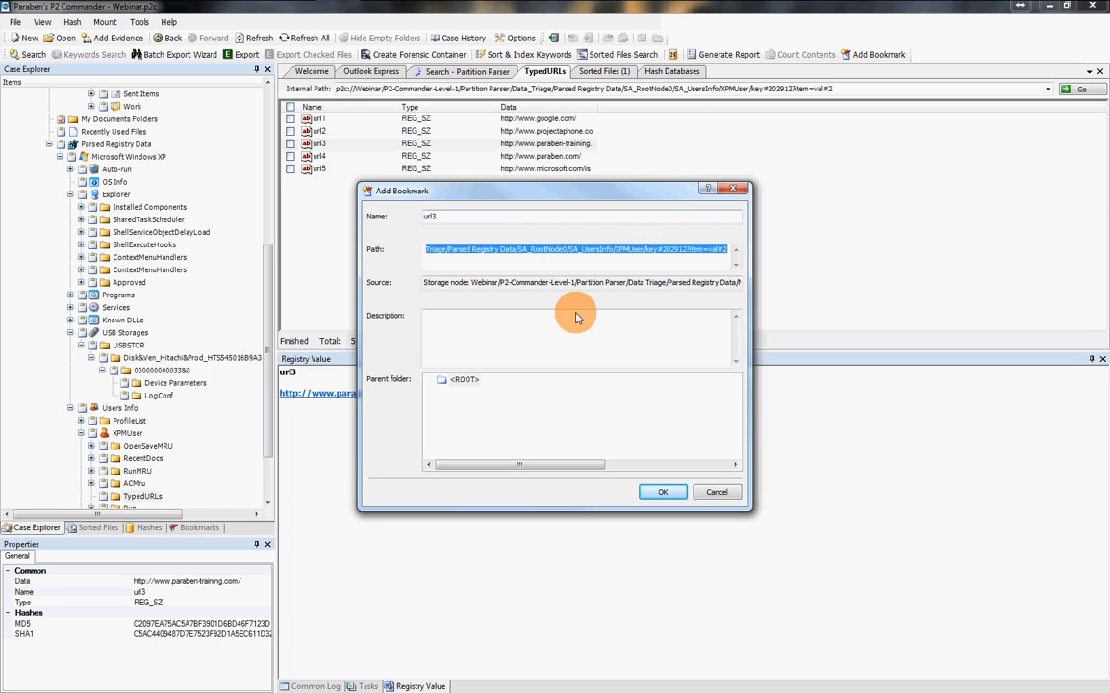
Step: Create a 'Registry' folder under ROOT and save the url3 bookmark inside it
{"action": "right_click", "coordinate": [457, 383]}
{"action": "left_click", "coordinate": [486, 385]}
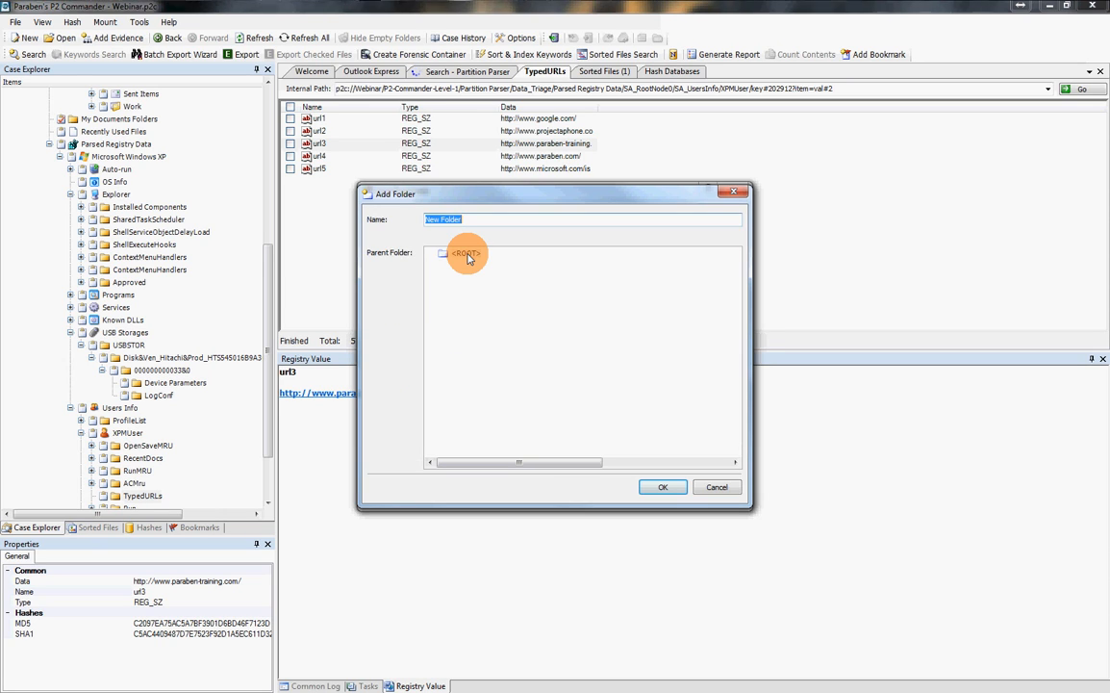
{"action": "type", "text": "Registr"}
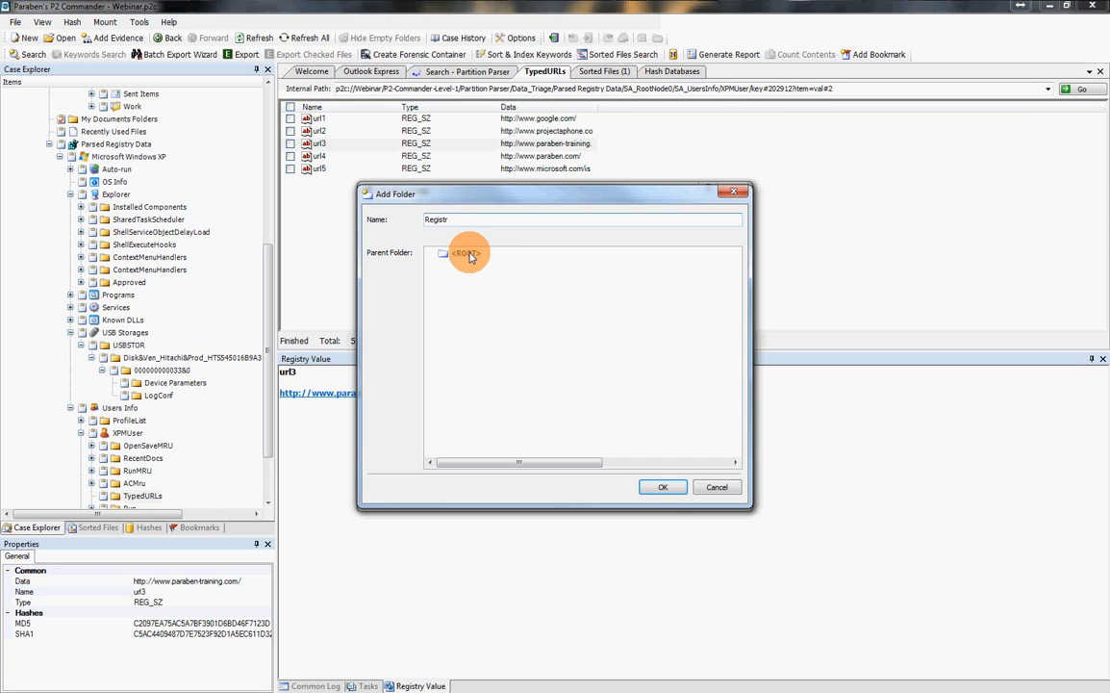
{"action": "type", "text": "y"}
{"action": "left_click", "coordinate": [663, 487]}
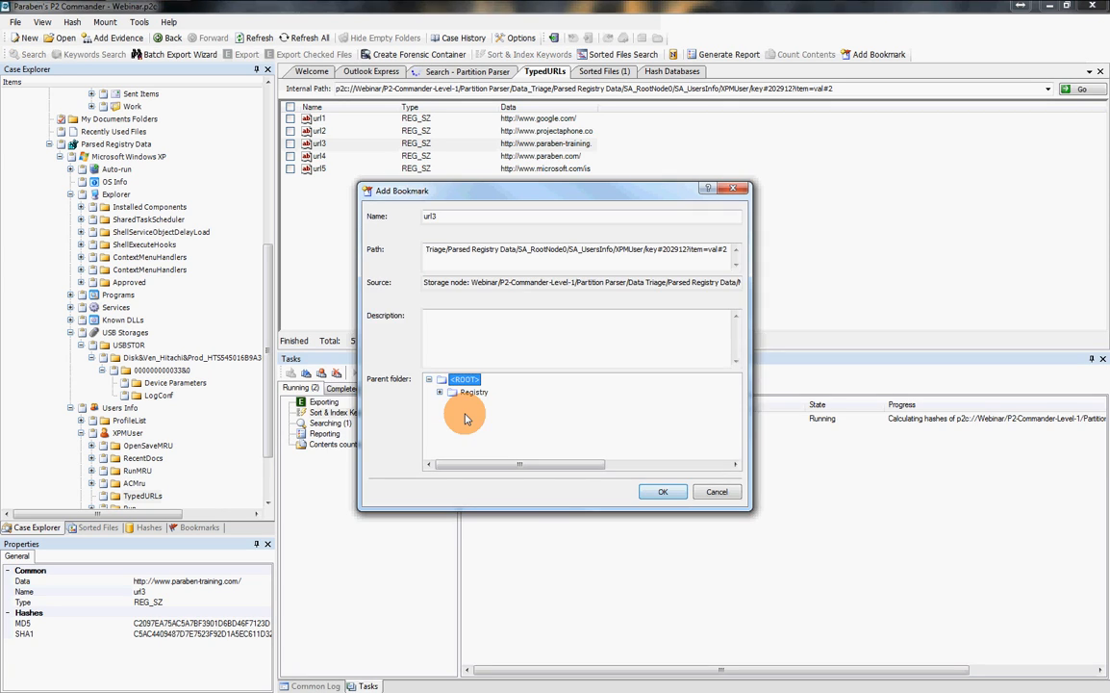
{"action": "left_click", "coordinate": [472, 393]}
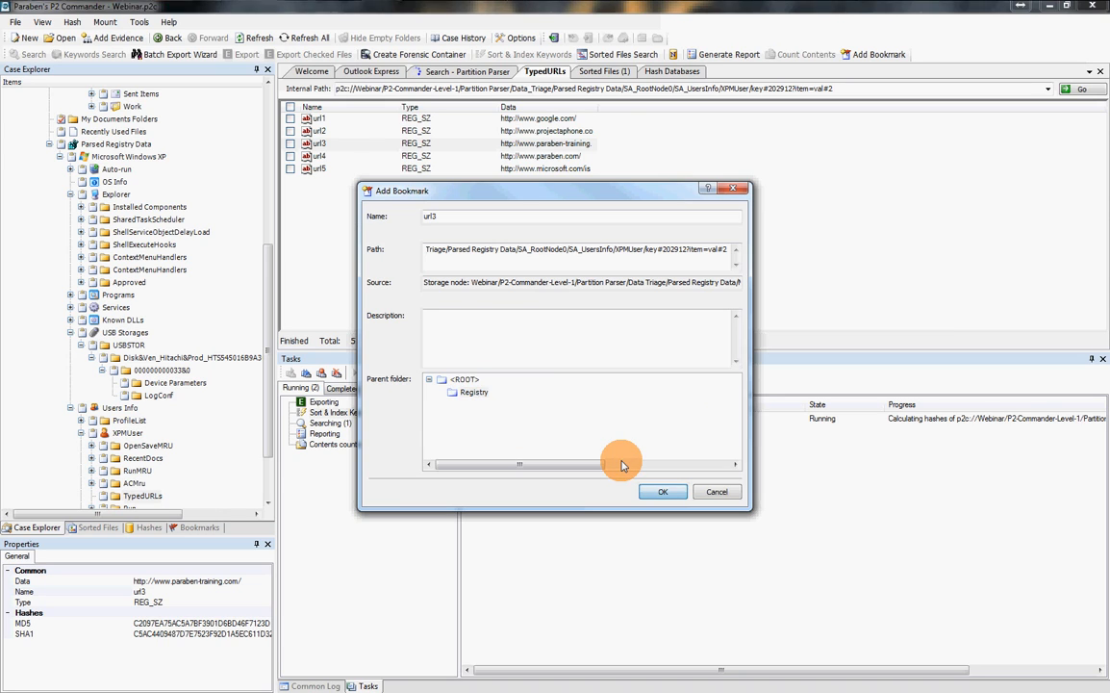
{"action": "left_click", "coordinate": [663, 492]}
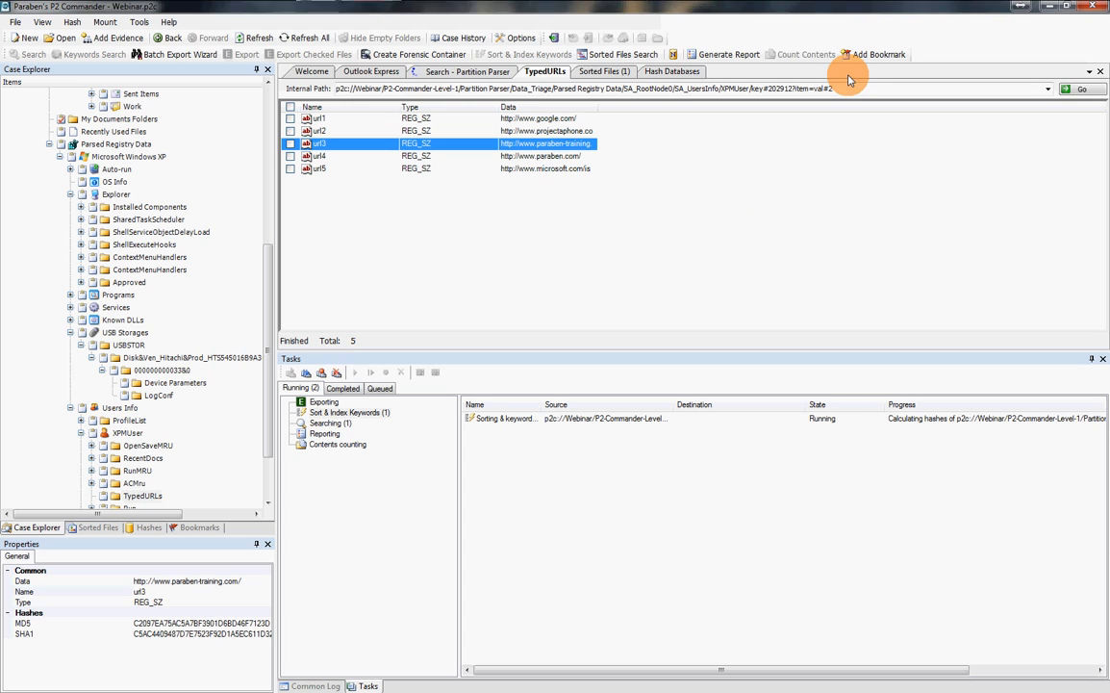
Step: Paste the TypedURLs registry path into Internal Path to reach that key, then check url3
{"action": "left_click", "coordinate": [1097, 72]}
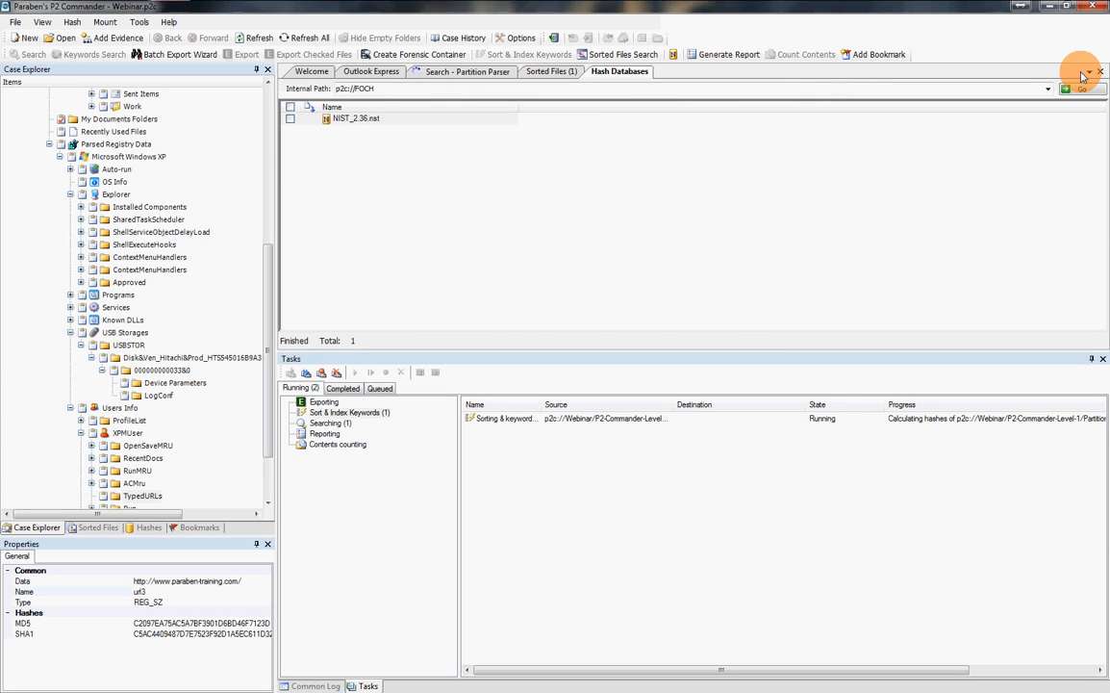
{"action": "left_click", "coordinate": [656, 89]}
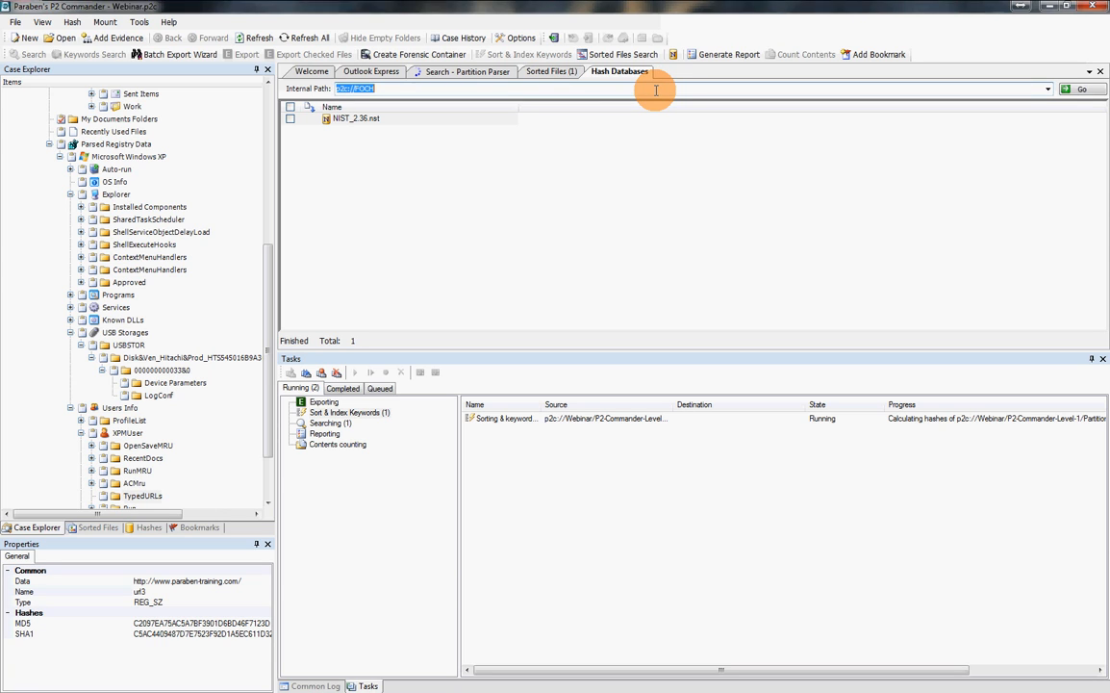
{"action": "key", "text": "ctrl+v"}
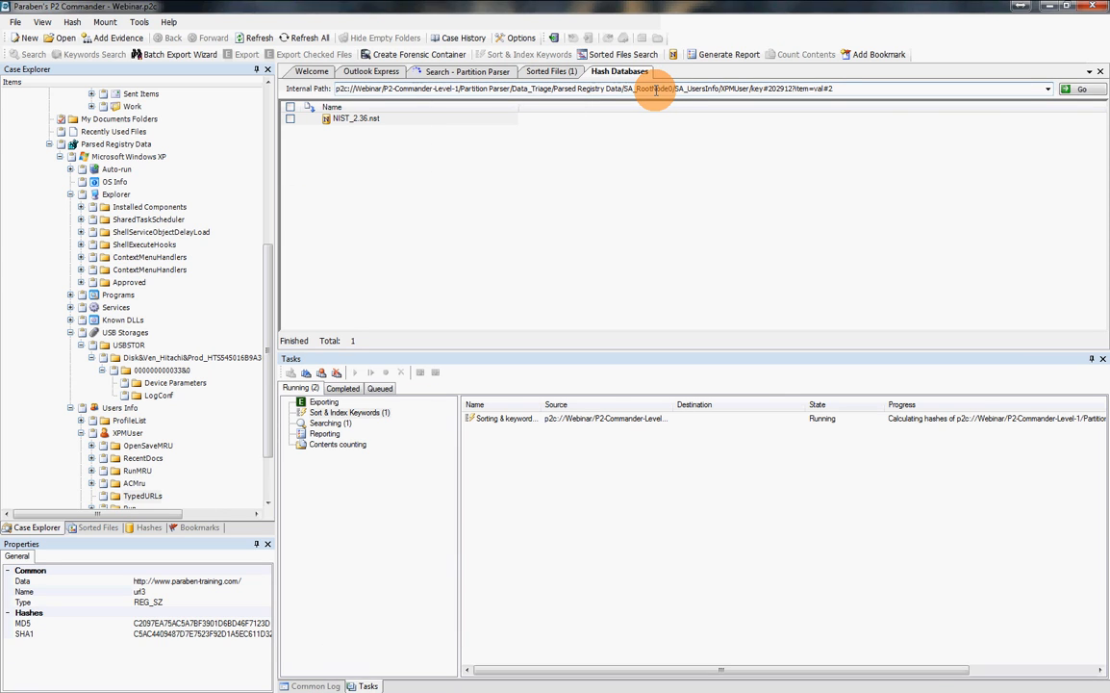
{"action": "key", "text": "Return"}
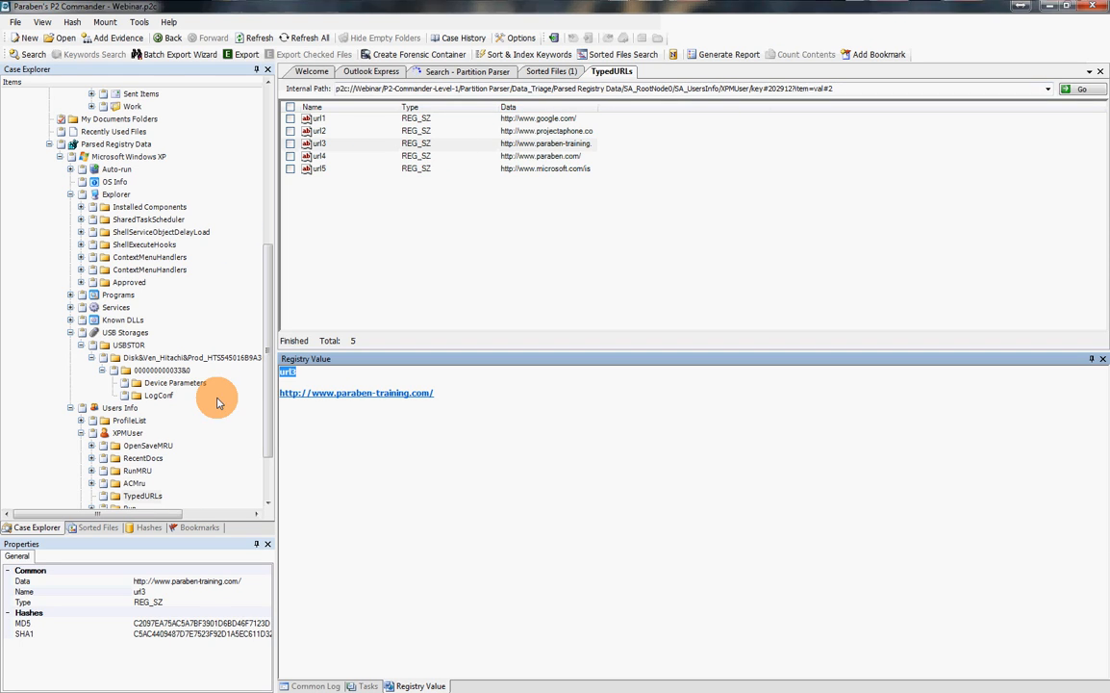
{"action": "left_click", "coordinate": [289, 144]}
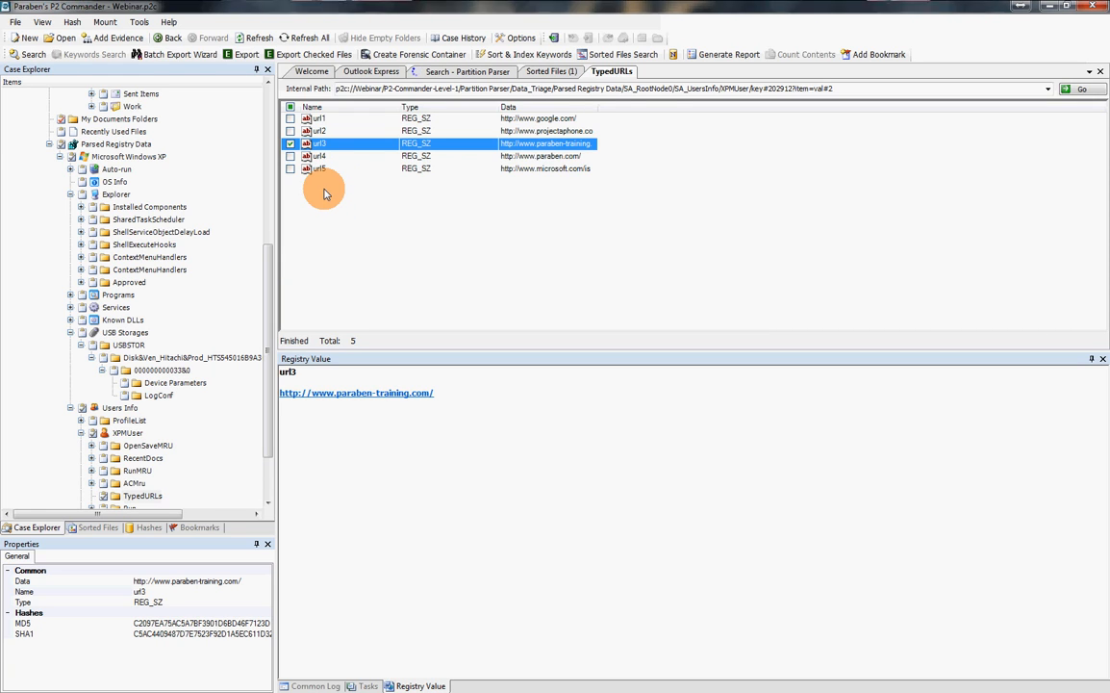
{"action": "left_click", "coordinate": [267, 252]}
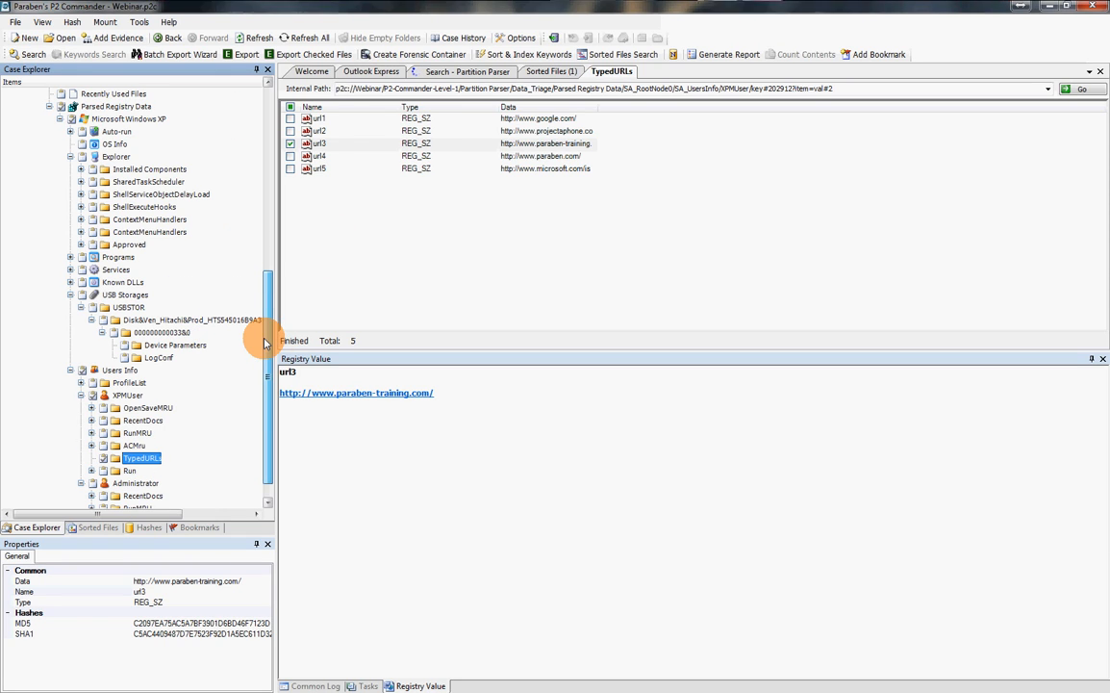
{"action": "left_click_drag", "start_coordinate": [265, 335], "coordinate": [272, 351]}
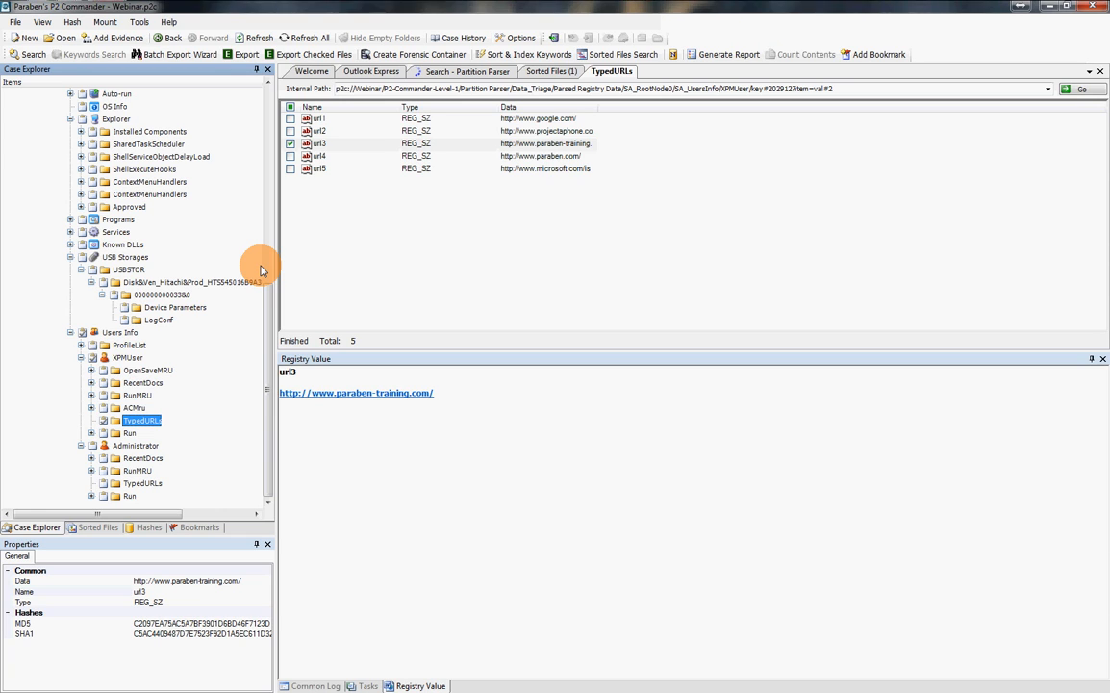
Step: Abandon an export of url3 and open the Outlook Express e-mail database's Local Folders
{"action": "left_click", "coordinate": [349, 144]}
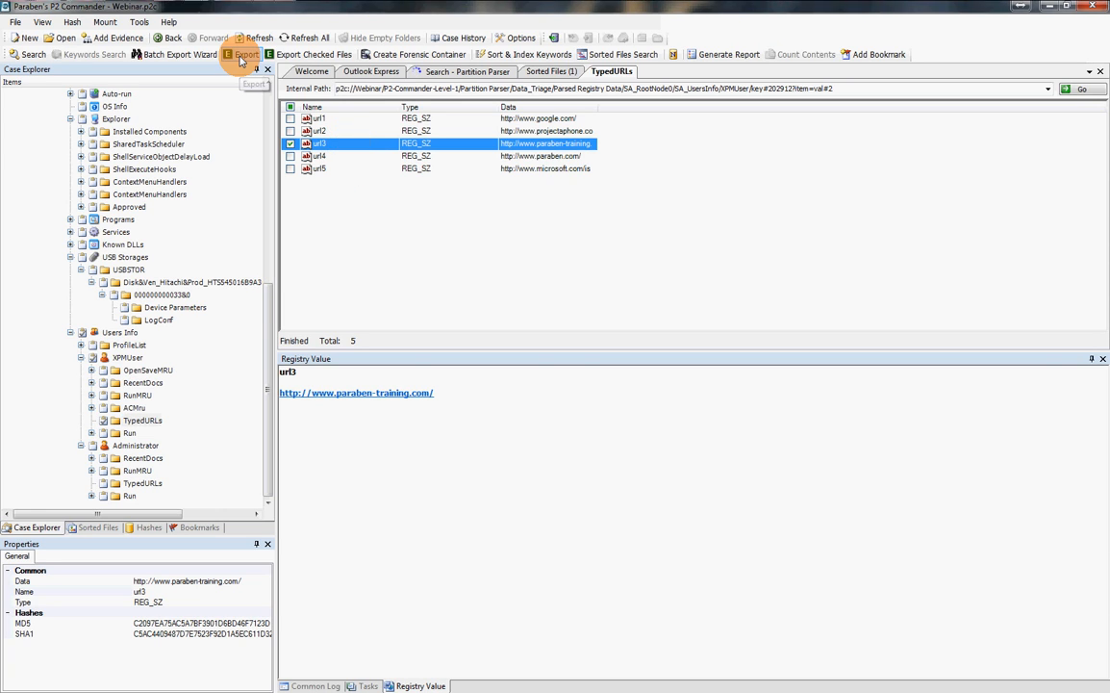
{"action": "left_click", "coordinate": [242, 56]}
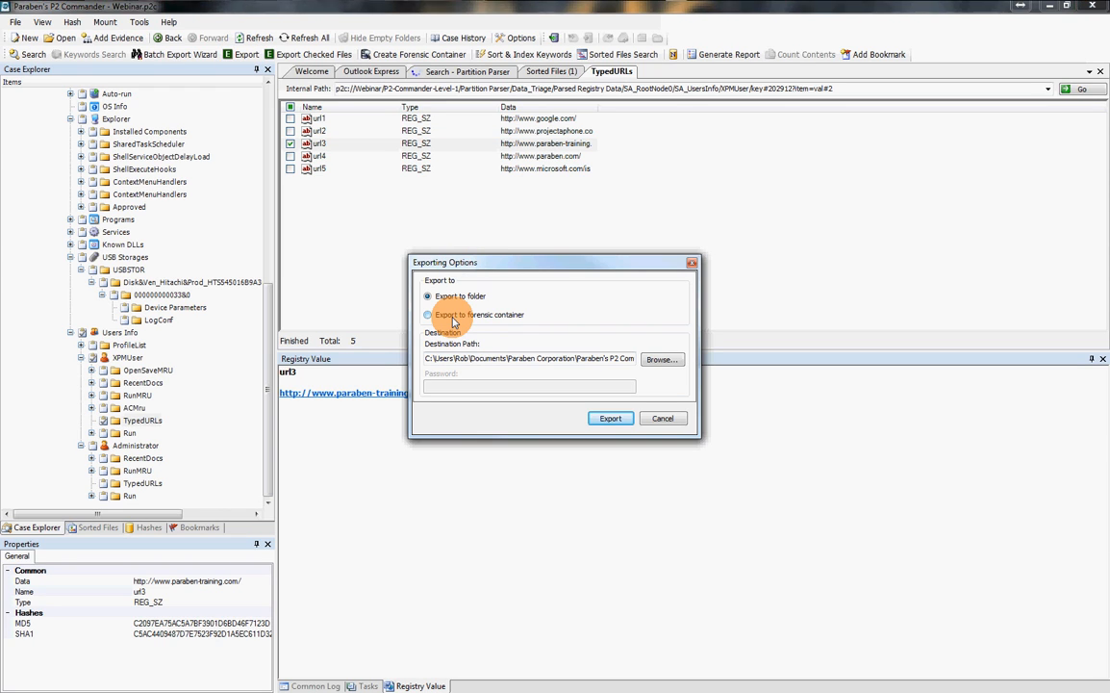
{"action": "left_click", "coordinate": [664, 419]}
{"action": "left_click_drag", "start_coordinate": [272, 383], "coordinate": [269, 217]}
{"action": "left_click", "coordinate": [122, 267]}
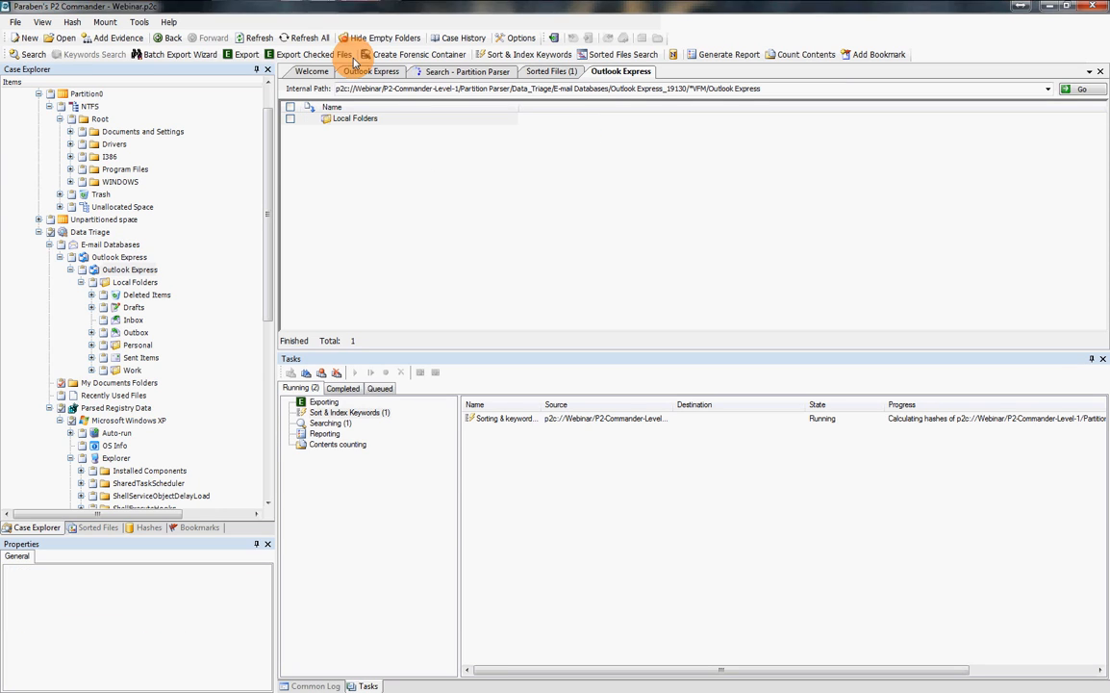
Step: Start the Outlook Express export wizard and inspect the Local Folders source without changes
{"action": "right_click", "coordinate": [124, 269]}
{"action": "left_click", "coordinate": [245, 55]}
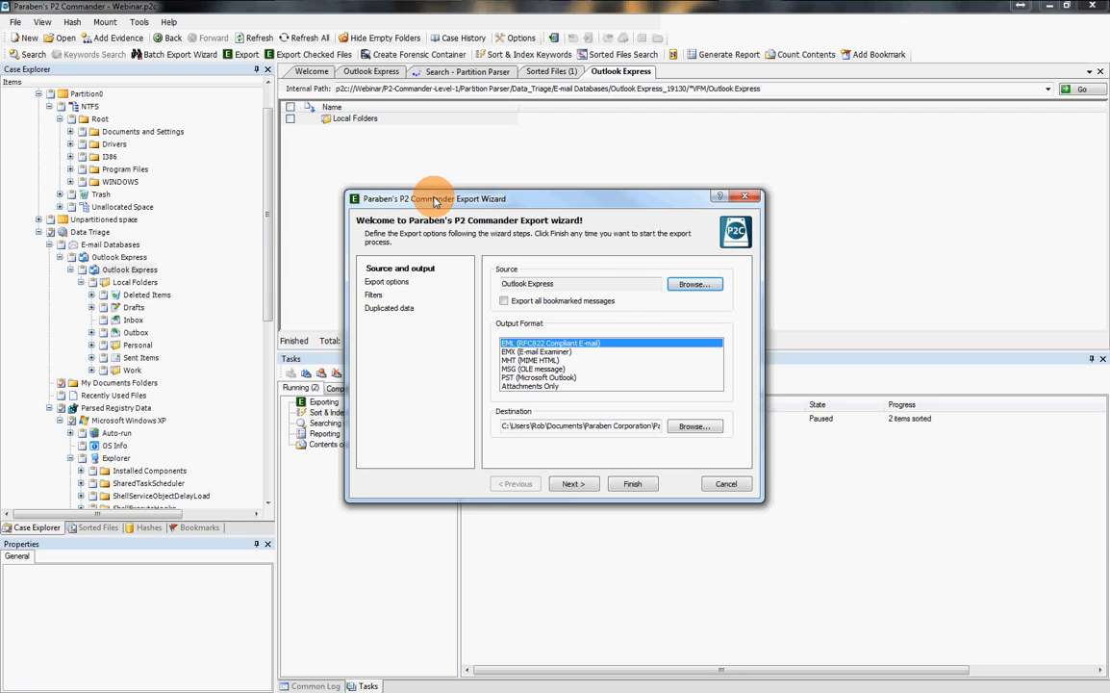
{"action": "left_click", "coordinate": [697, 286]}
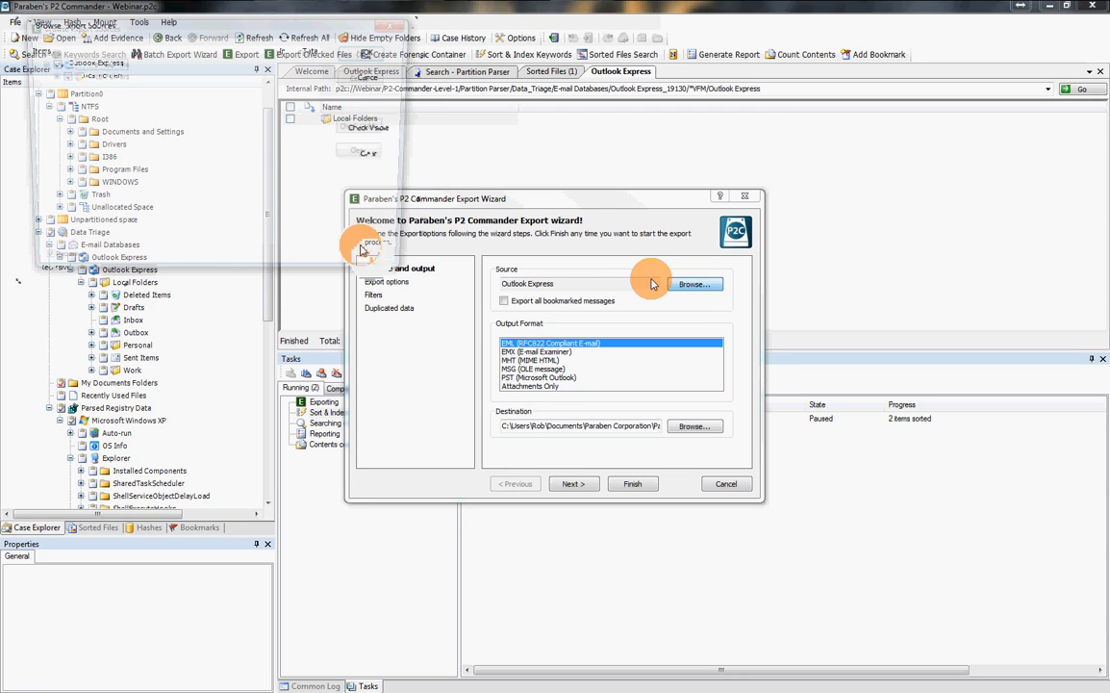
{"action": "left_click", "coordinate": [49, 76]}
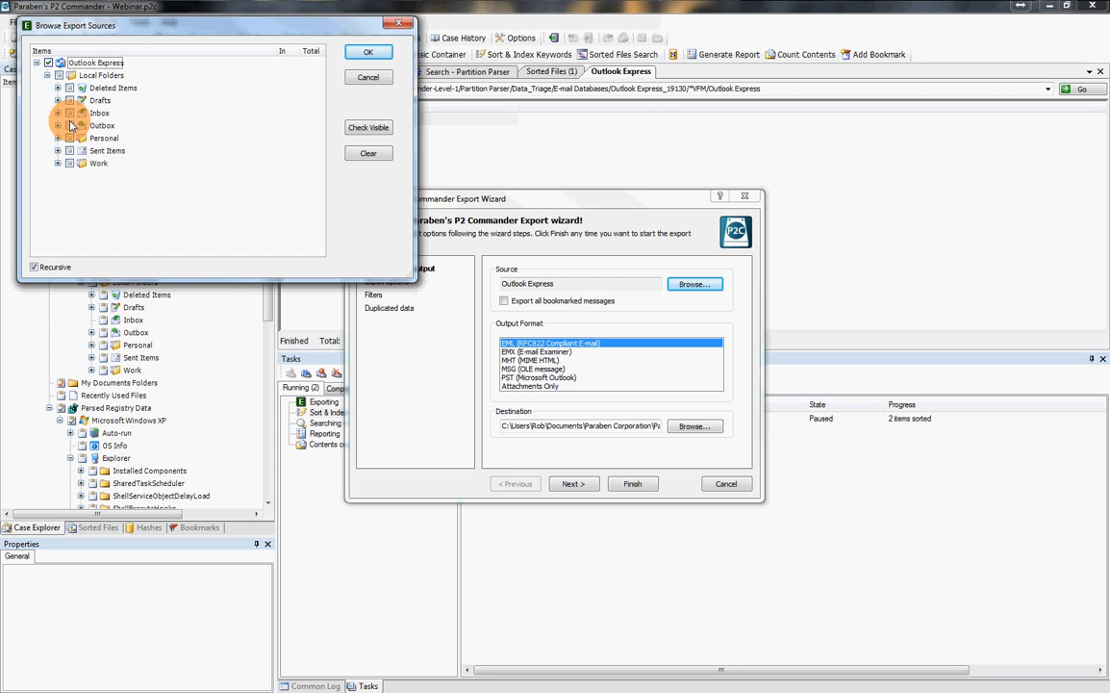
{"action": "left_click", "coordinate": [374, 78]}
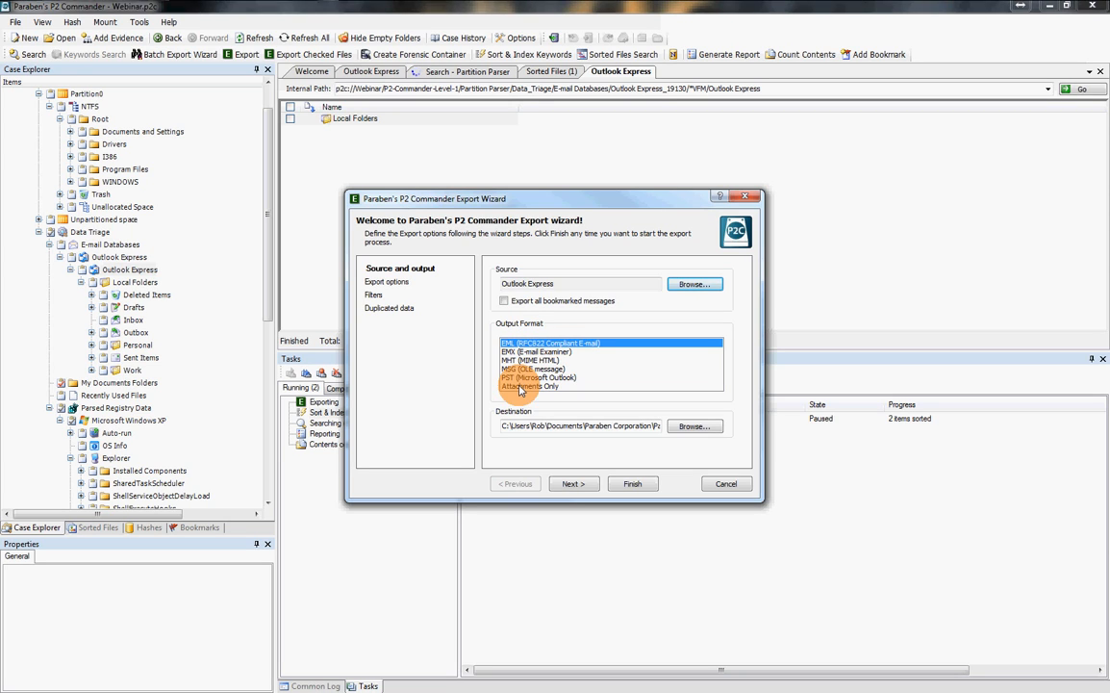
Step: Choose PST (Microsoft Outlook) output saved as Outlook Express.pst on the Desktop
{"action": "left_click", "coordinate": [517, 377]}
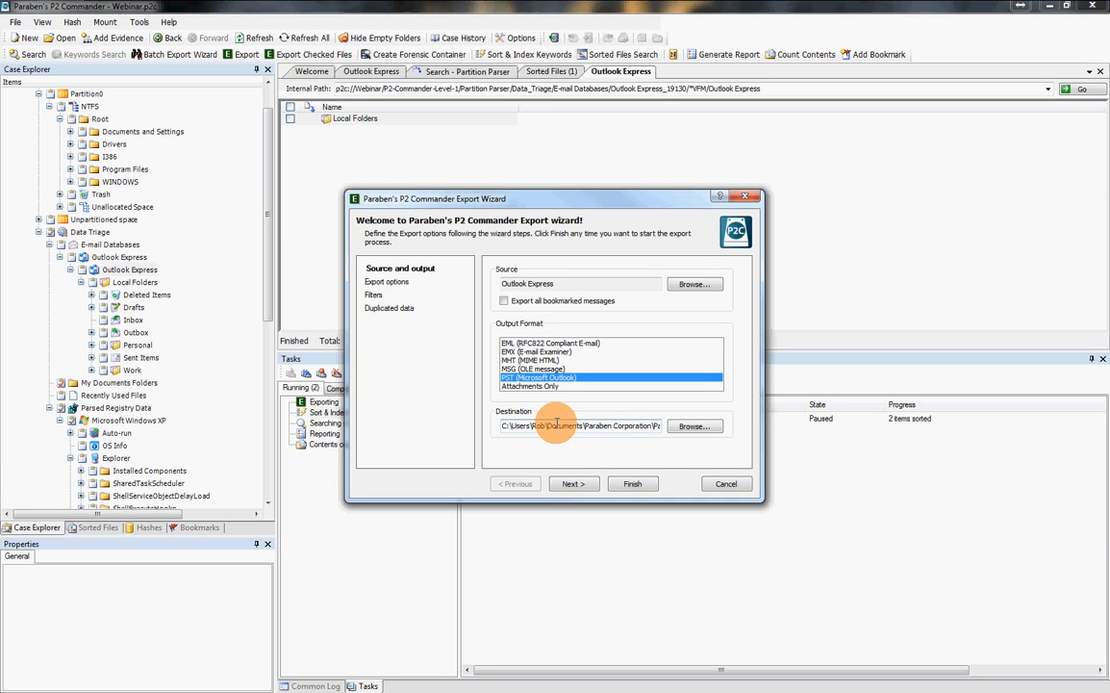
{"action": "left_click", "coordinate": [693, 426]}
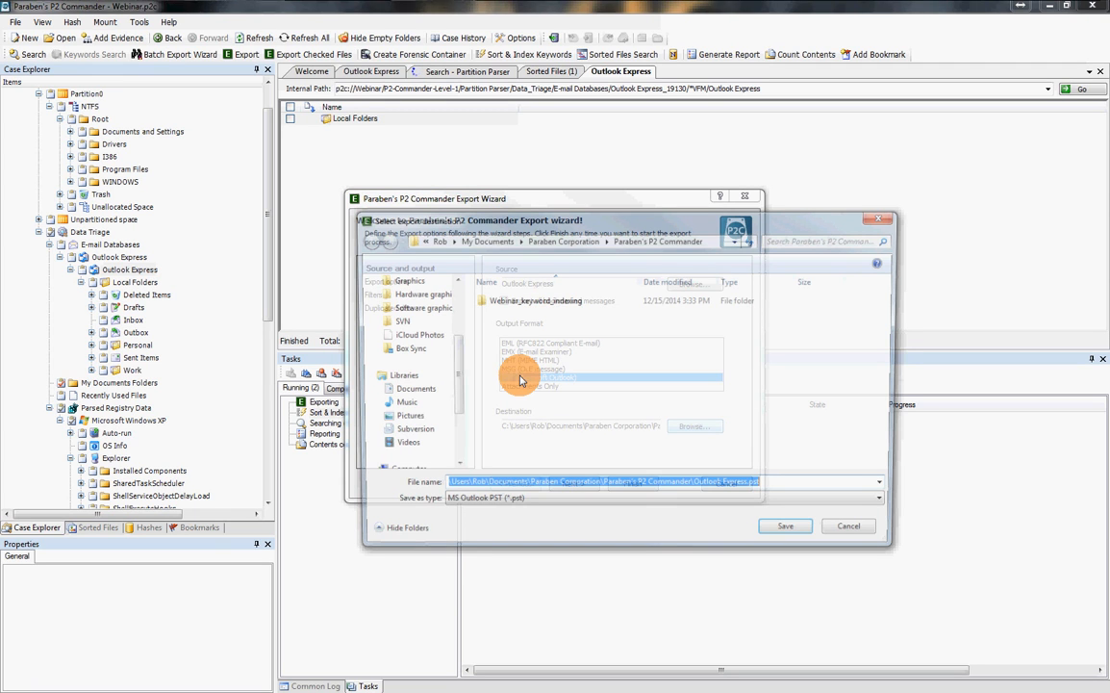
{"action": "left_click", "coordinate": [429, 301]}
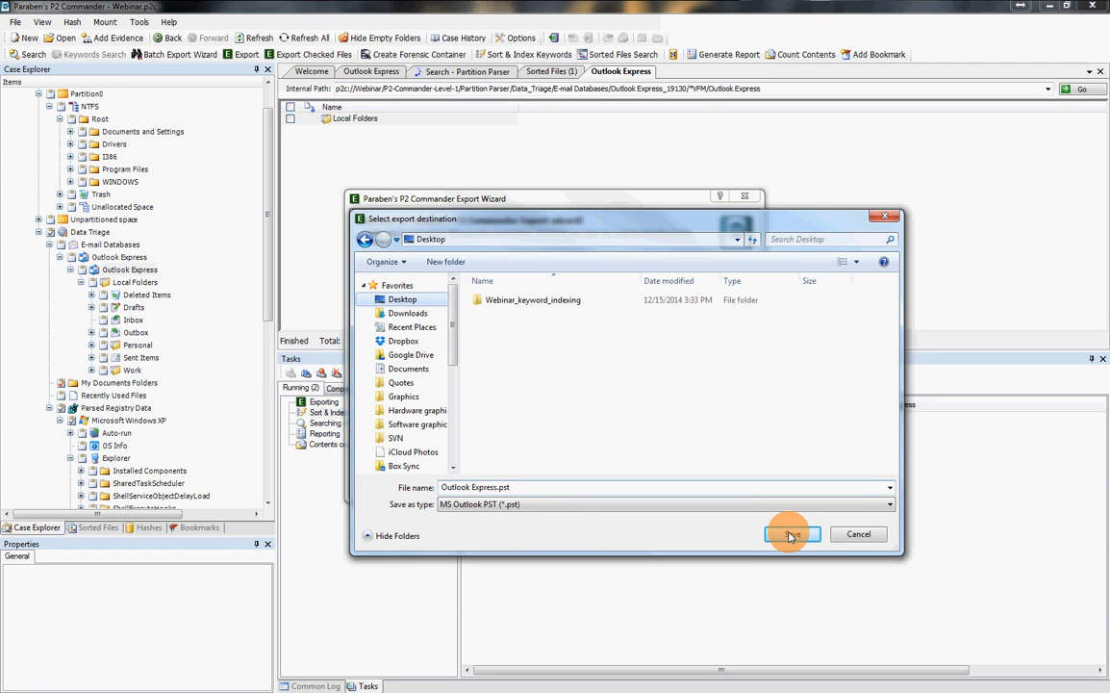
{"action": "left_click", "coordinate": [791, 534]}
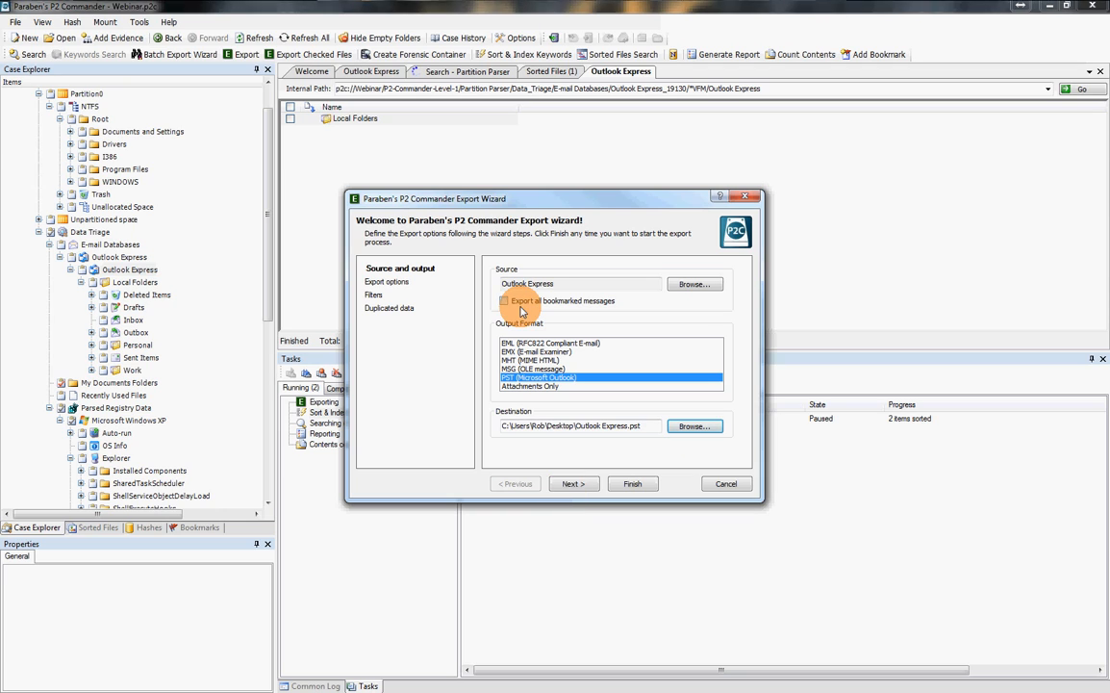
{"action": "left_click", "coordinate": [572, 484]}
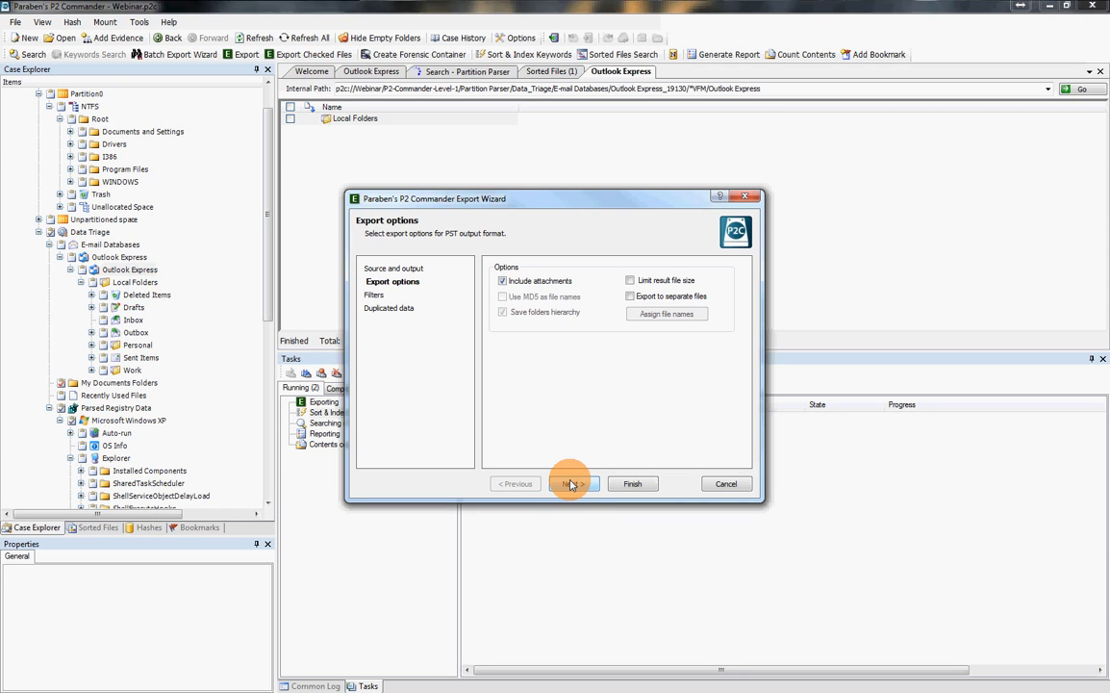
{"action": "left_click", "coordinate": [501, 282]}
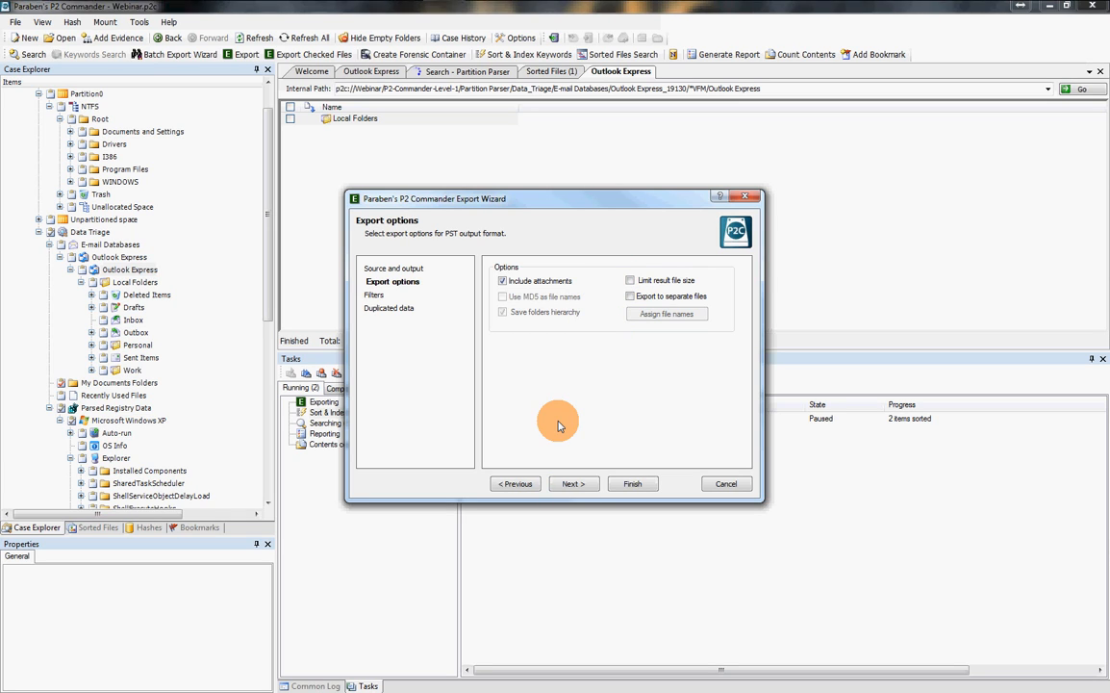
Step: On the Filters step, turn on Use filters and select the search text field
{"action": "left_click", "coordinate": [454, 294]}
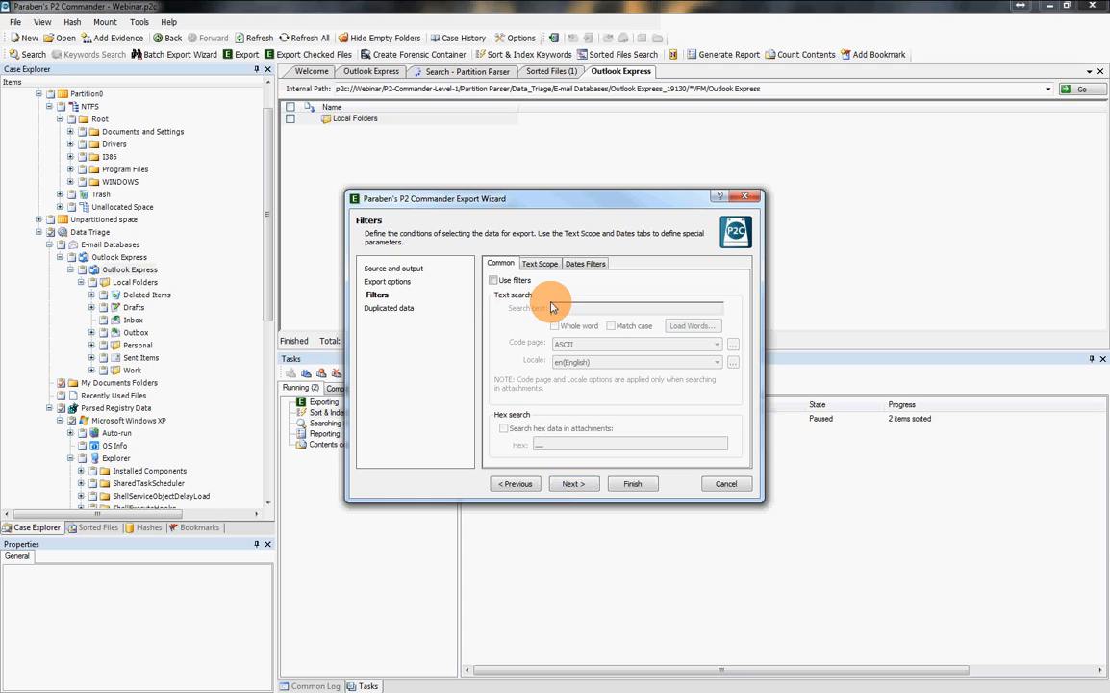
{"action": "left_click", "coordinate": [493, 280]}
{"action": "left_click", "coordinate": [494, 280]}
{"action": "left_click", "coordinate": [493, 280]}
{"action": "left_click", "coordinate": [583, 309]}
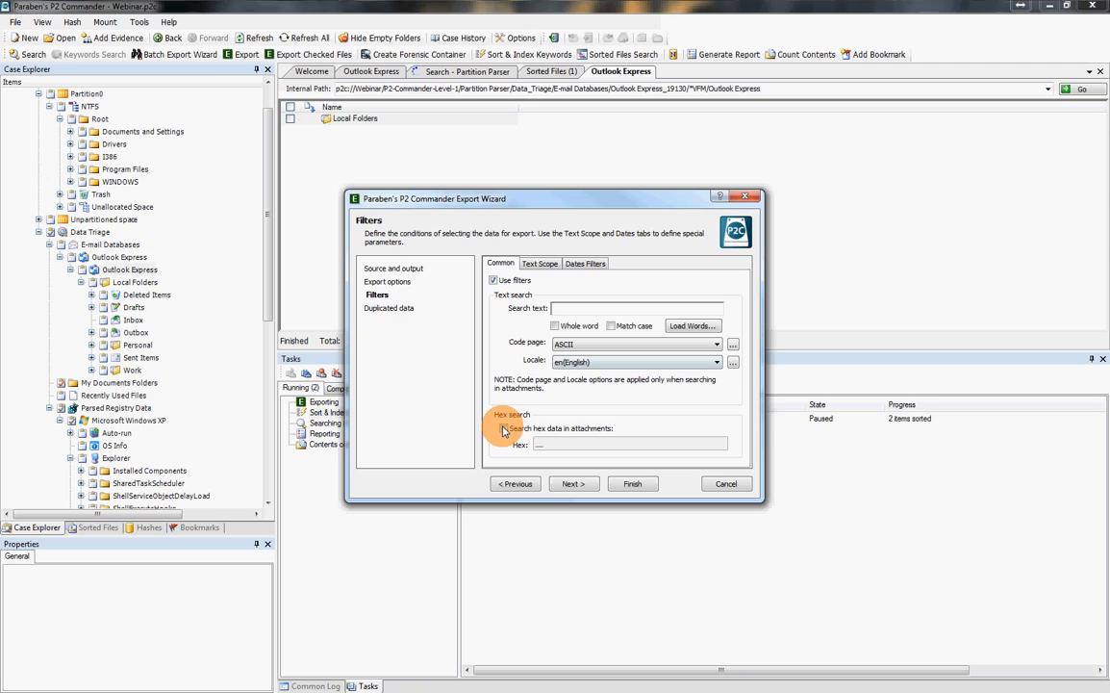
Step: Review the Text Scope and Dates Filters options, then cancel the export wizard
{"action": "left_click", "coordinate": [539, 263]}
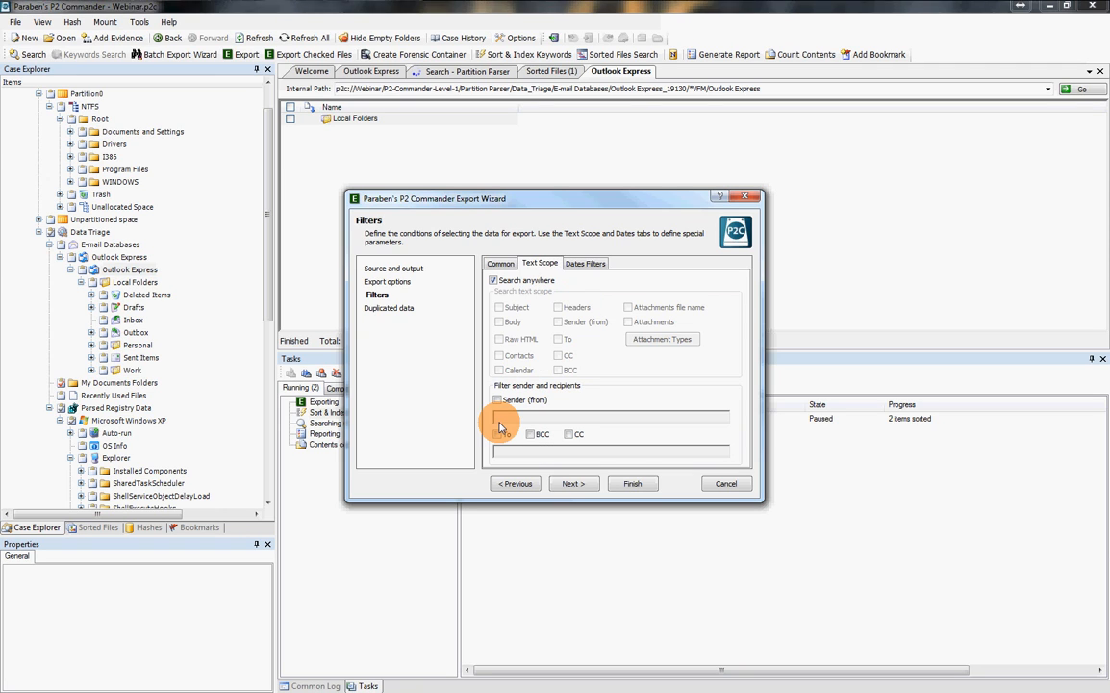
{"action": "left_click", "coordinate": [586, 263]}
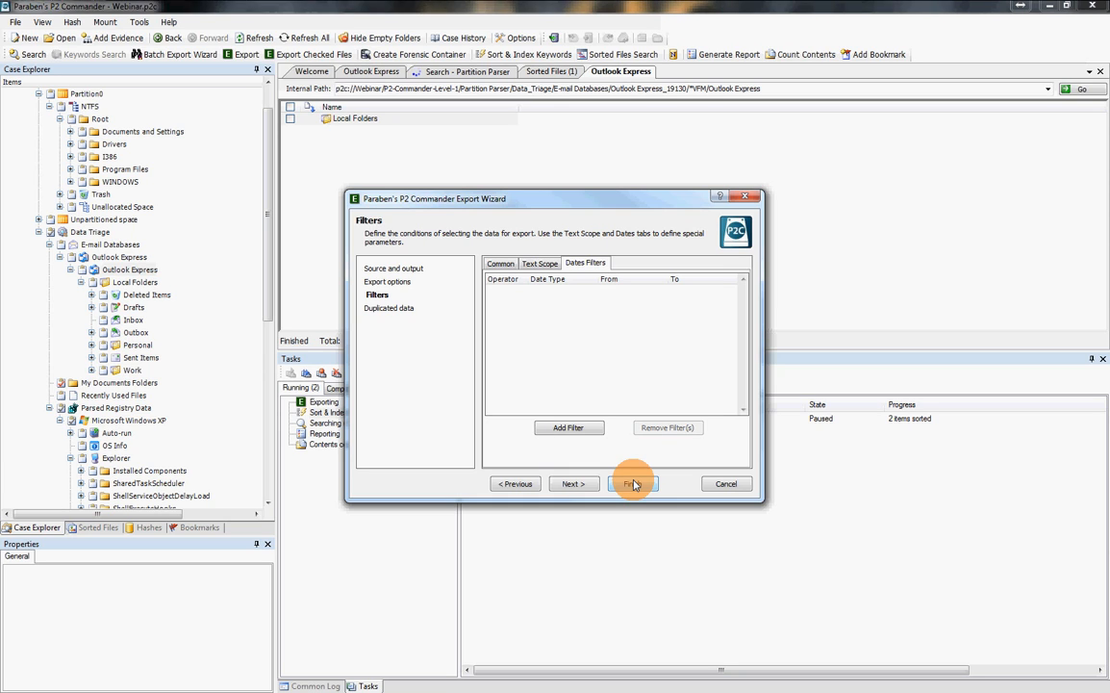
{"action": "left_click", "coordinate": [713, 482]}
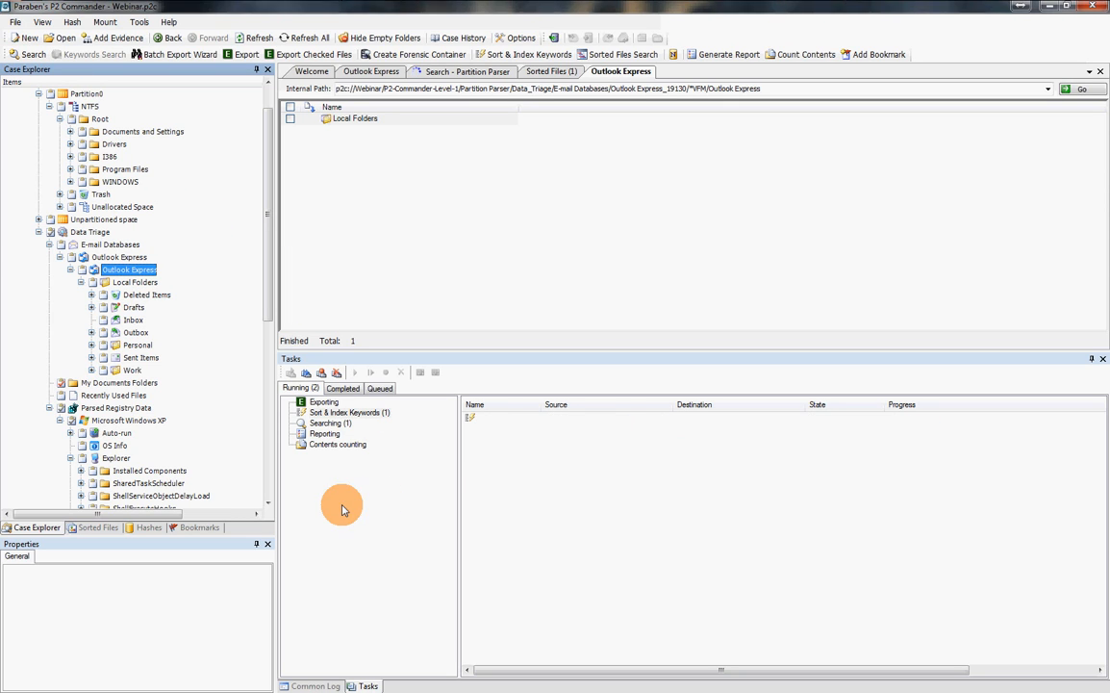
Step: Remove the paused Sorting & keyword task under Sort & Index Keywords
{"action": "left_click", "coordinate": [333, 413]}
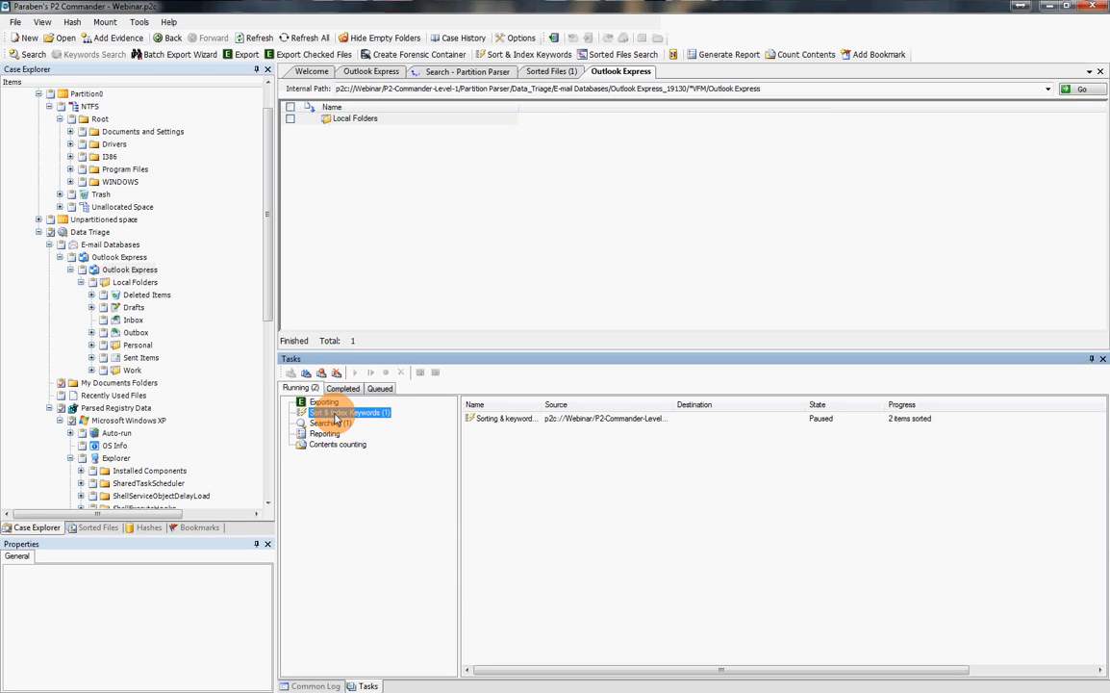
{"action": "right_click", "coordinate": [615, 419]}
{"action": "left_click", "coordinate": [649, 460]}
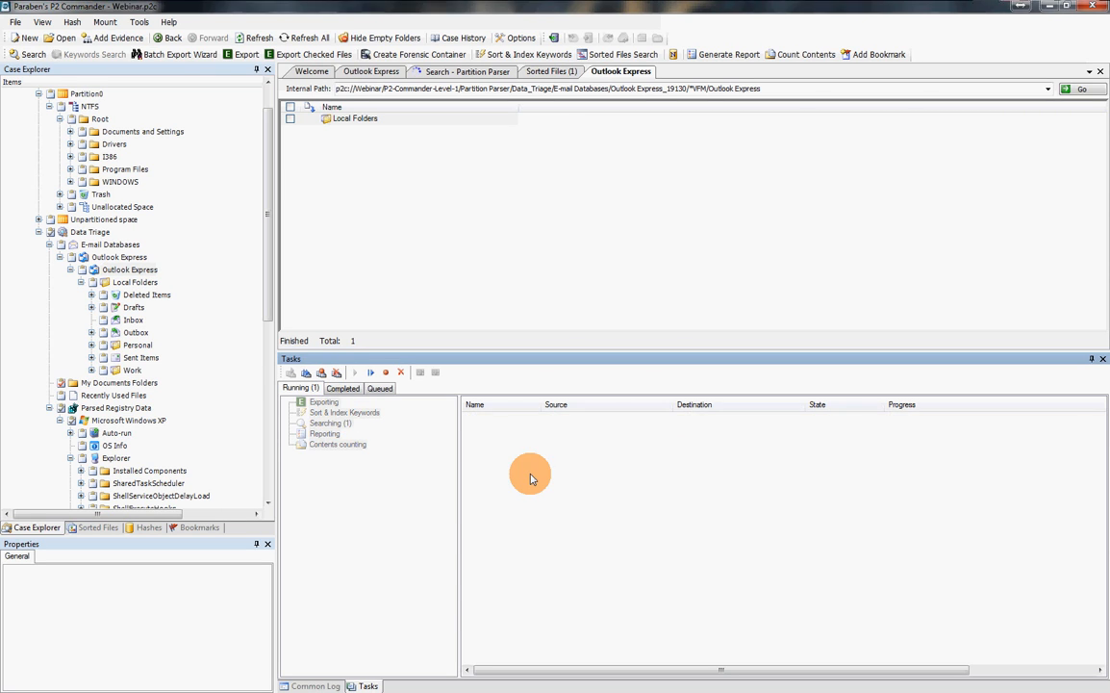
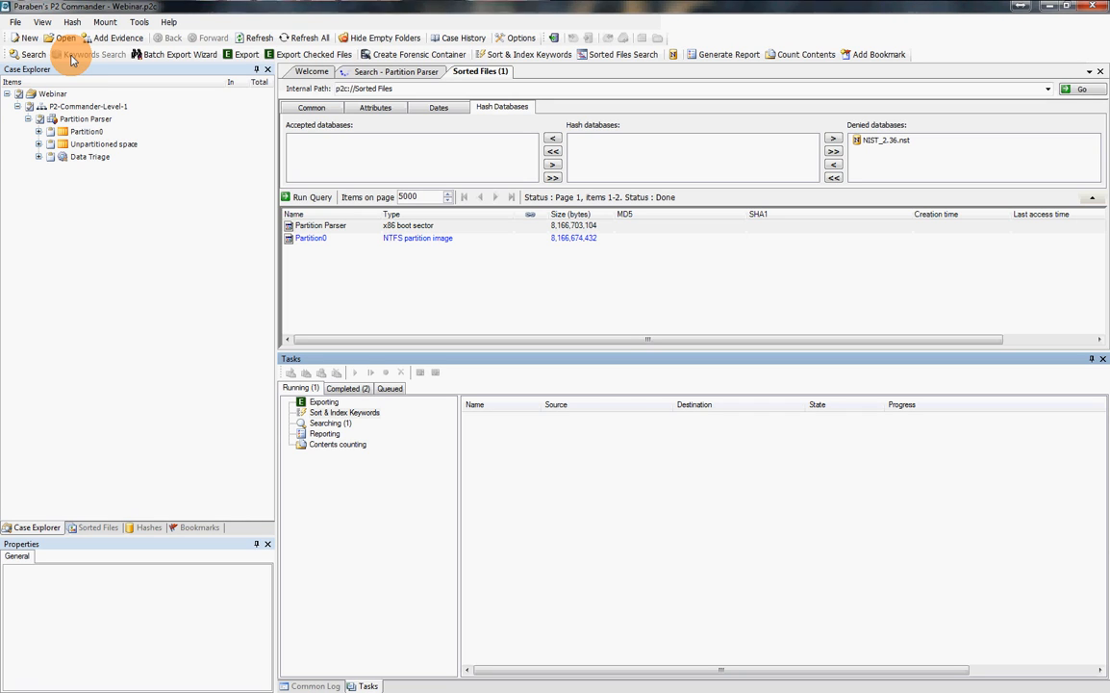
Step: Reopen the Partition Parser results and expand the 8-hit 2c60c8dbd125c612.dat result to its Binary Data positions
{"action": "left_click", "coordinate": [351, 73]}
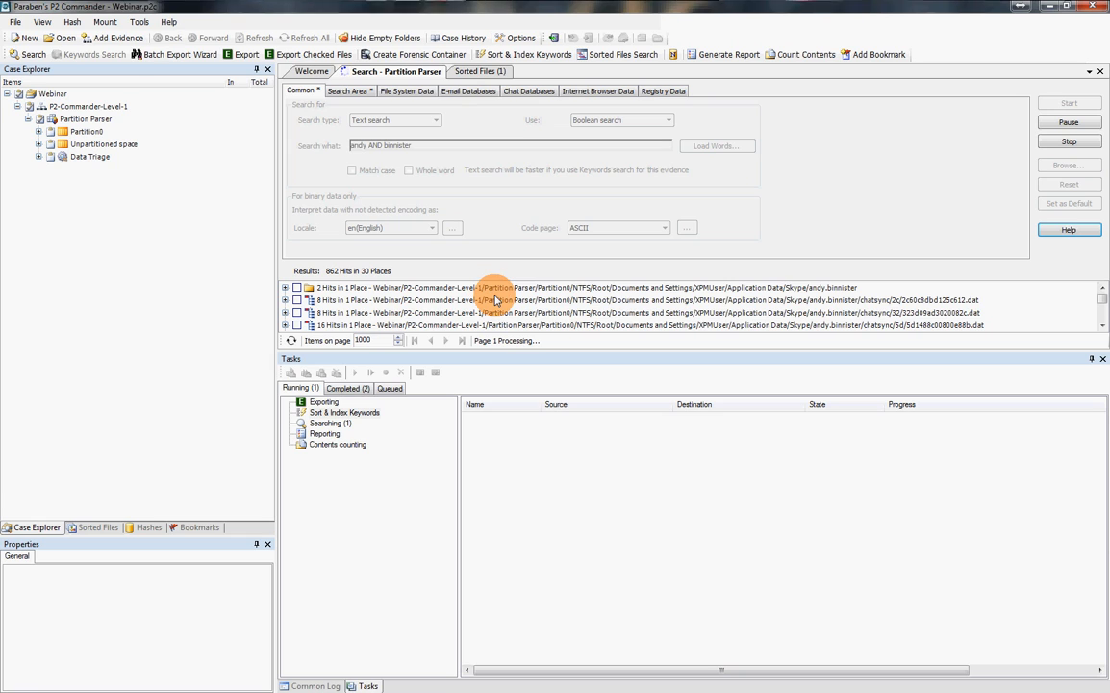
{"action": "left_click", "coordinate": [361, 299]}
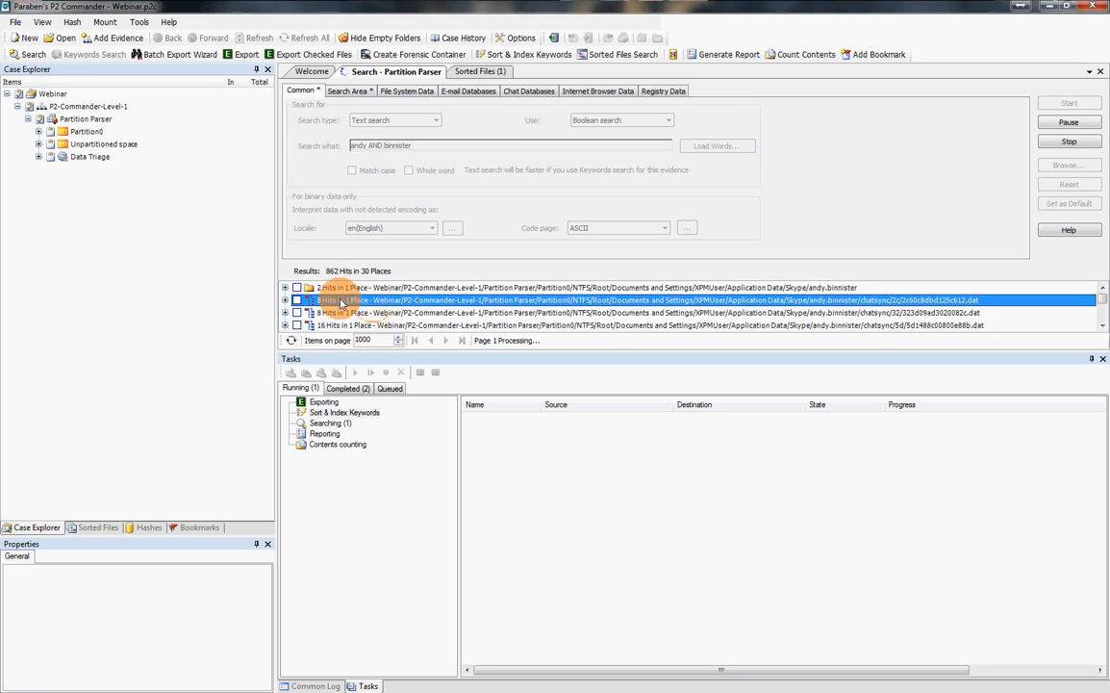
{"action": "left_click", "coordinate": [285, 300]}
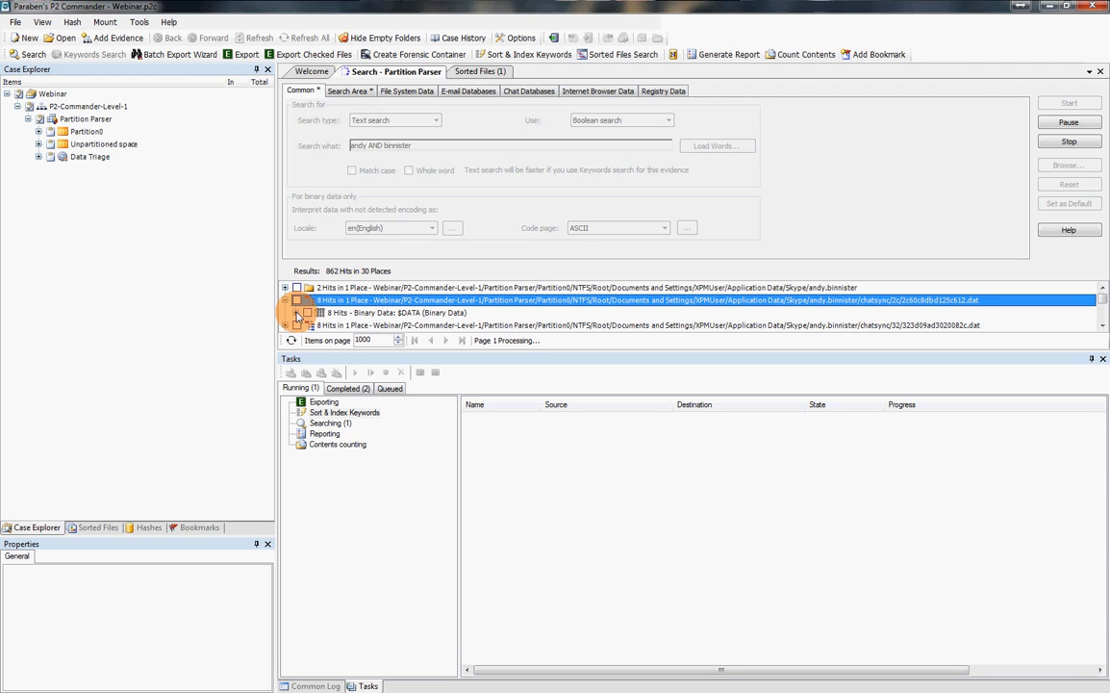
{"action": "left_click", "coordinate": [296, 313]}
{"action": "left_click_drag", "start_coordinate": [879, 348], "coordinate": [873, 471]}
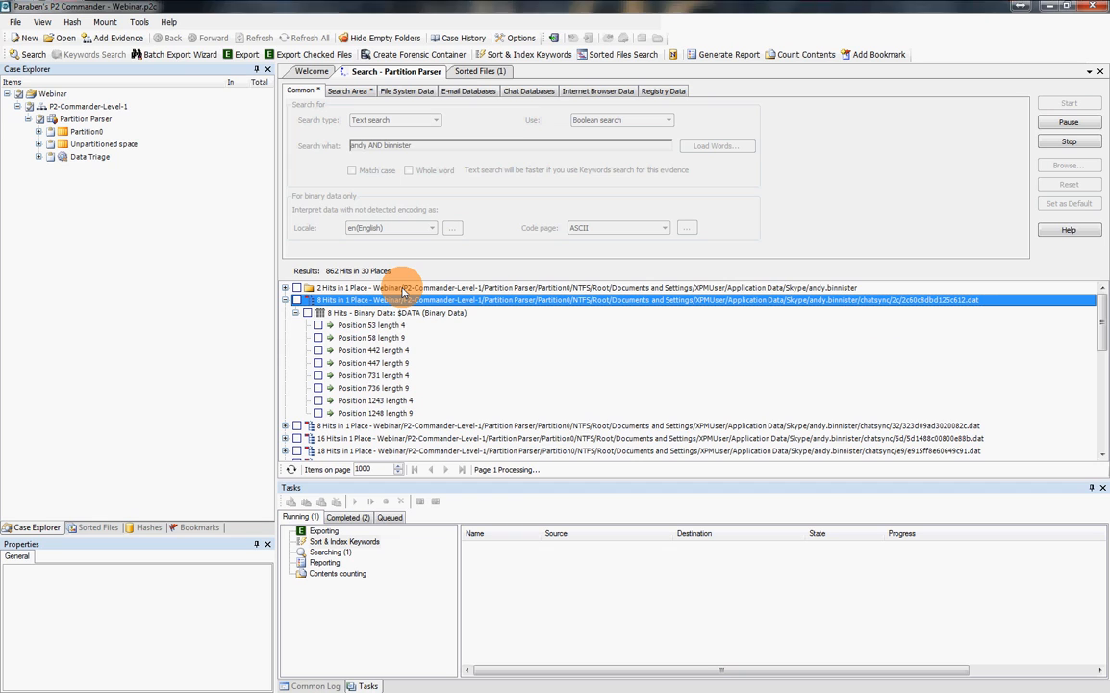
Step: Show the Position 53 hit in Text View, then select Position 58 and the parent 8 Hits row
{"action": "left_click", "coordinate": [323, 326]}
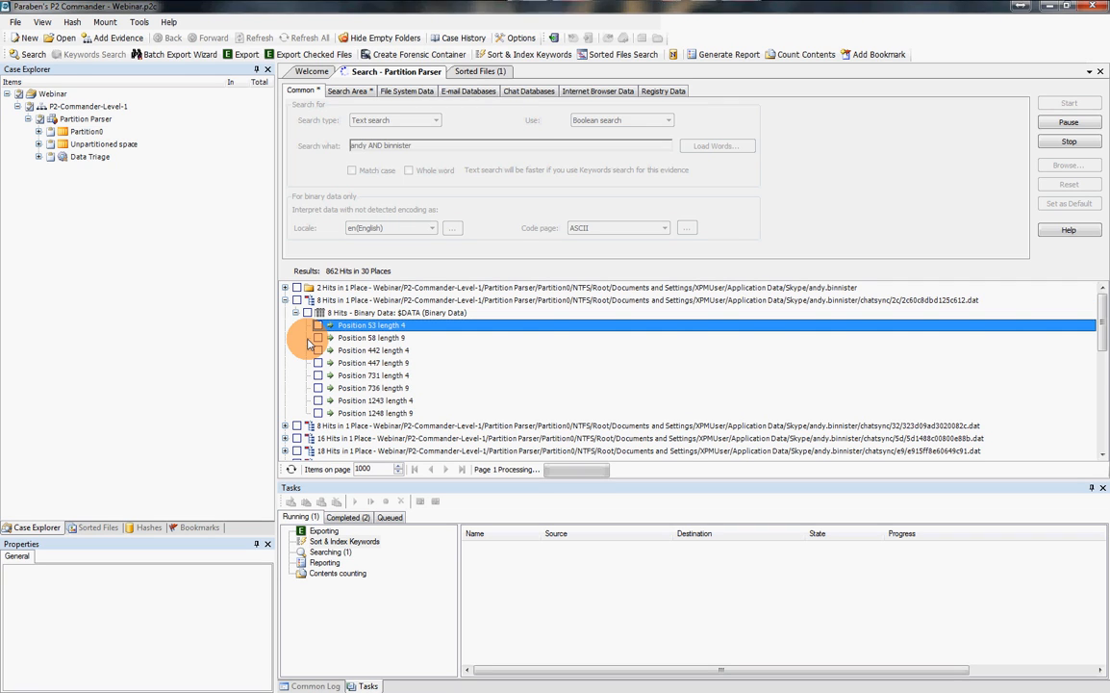
{"action": "double_click", "coordinate": [373, 327]}
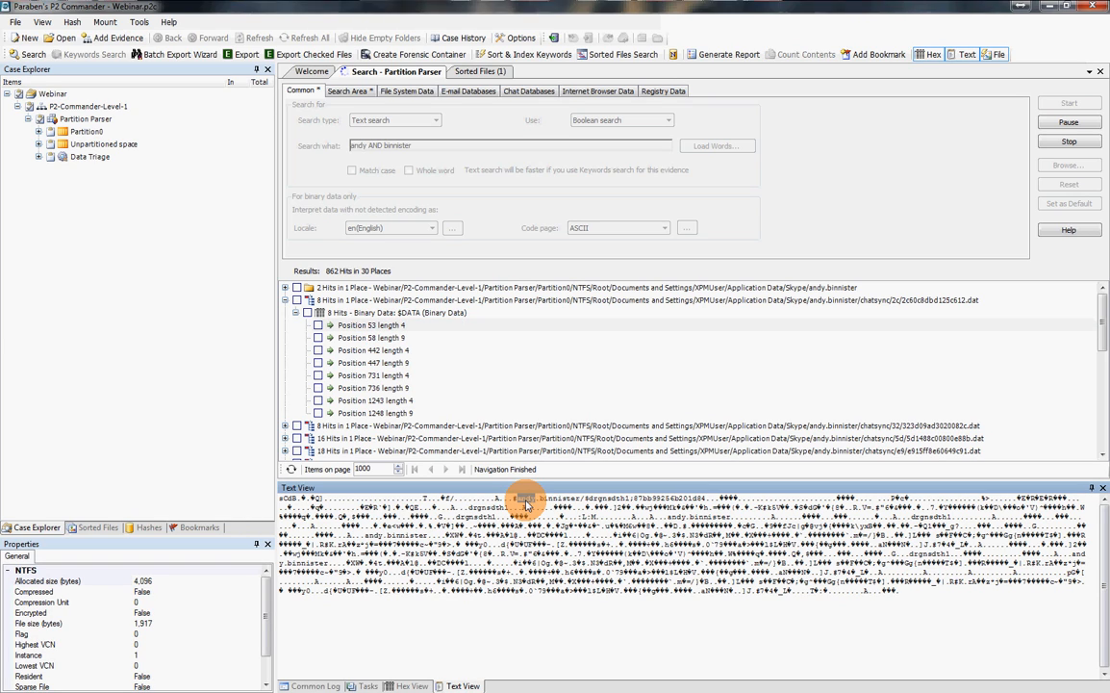
{"action": "left_click", "coordinate": [376, 340]}
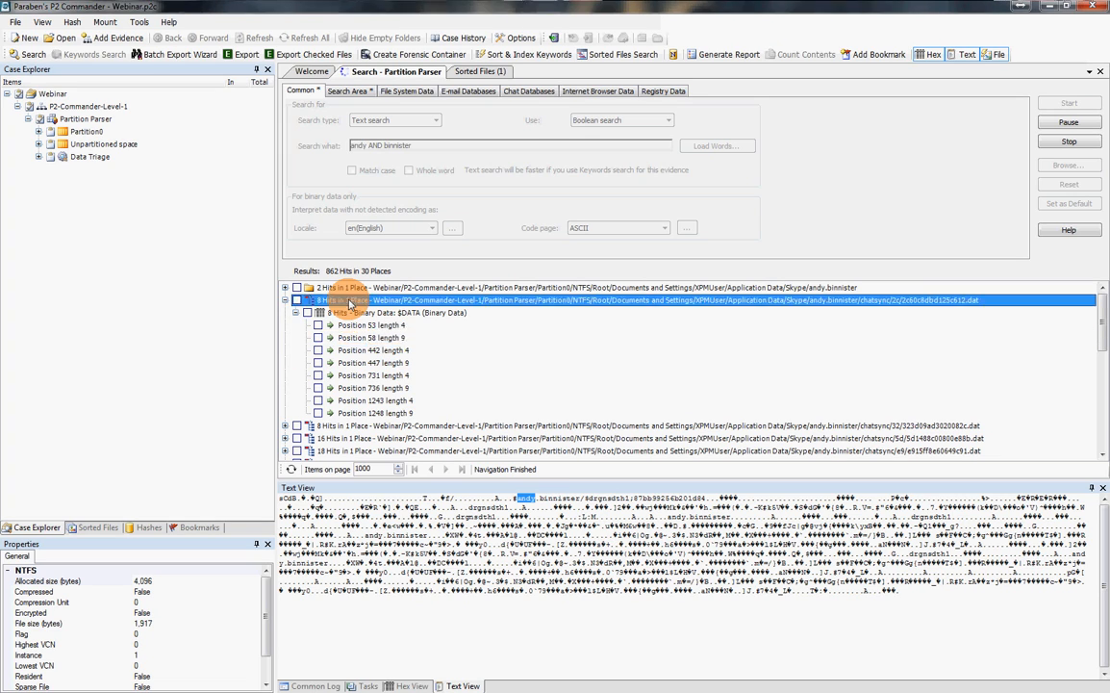
{"action": "left_click", "coordinate": [352, 304]}
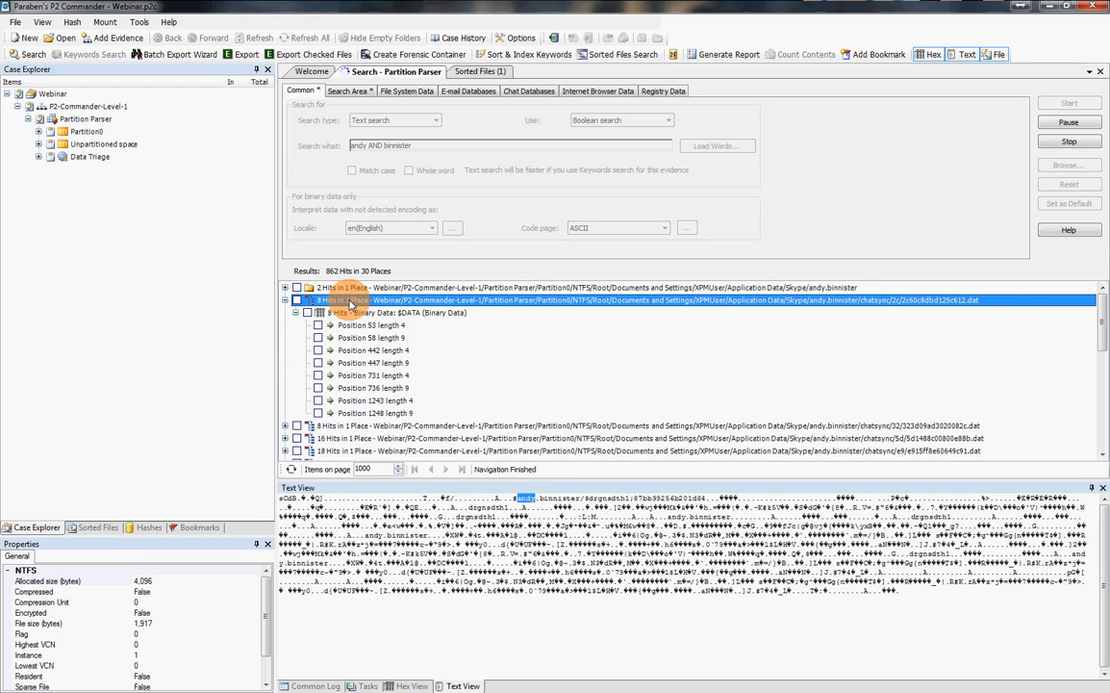
Step: Export the 8 Hits chat file result with the 'Export to folder' option
{"action": "right_click", "coordinate": [348, 301]}
{"action": "left_click", "coordinate": [347, 301]}
{"action": "right_click", "coordinate": [348, 300]}
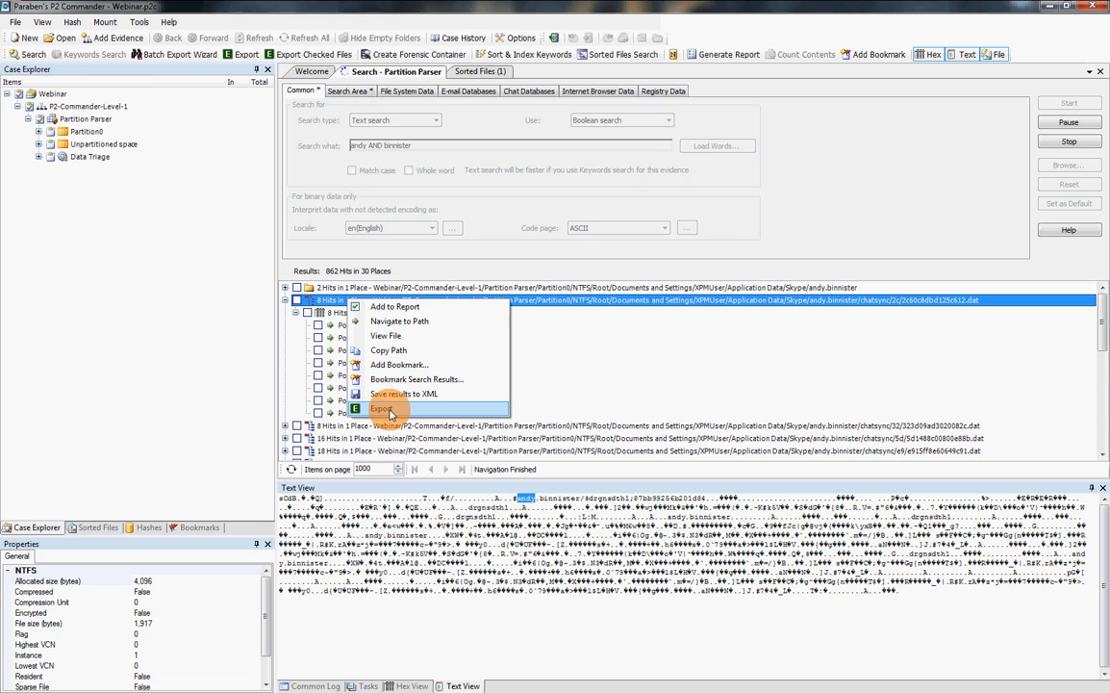
{"action": "left_click", "coordinate": [384, 409]}
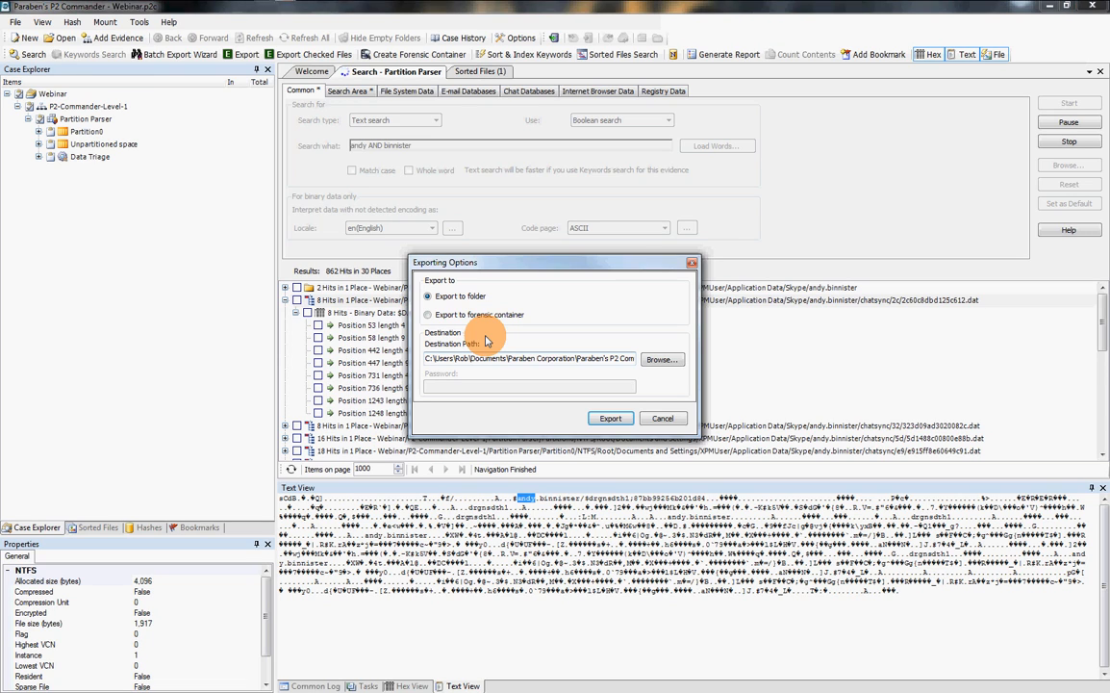
{"action": "left_click", "coordinate": [640, 418]}
{"action": "left_click", "coordinate": [368, 304]}
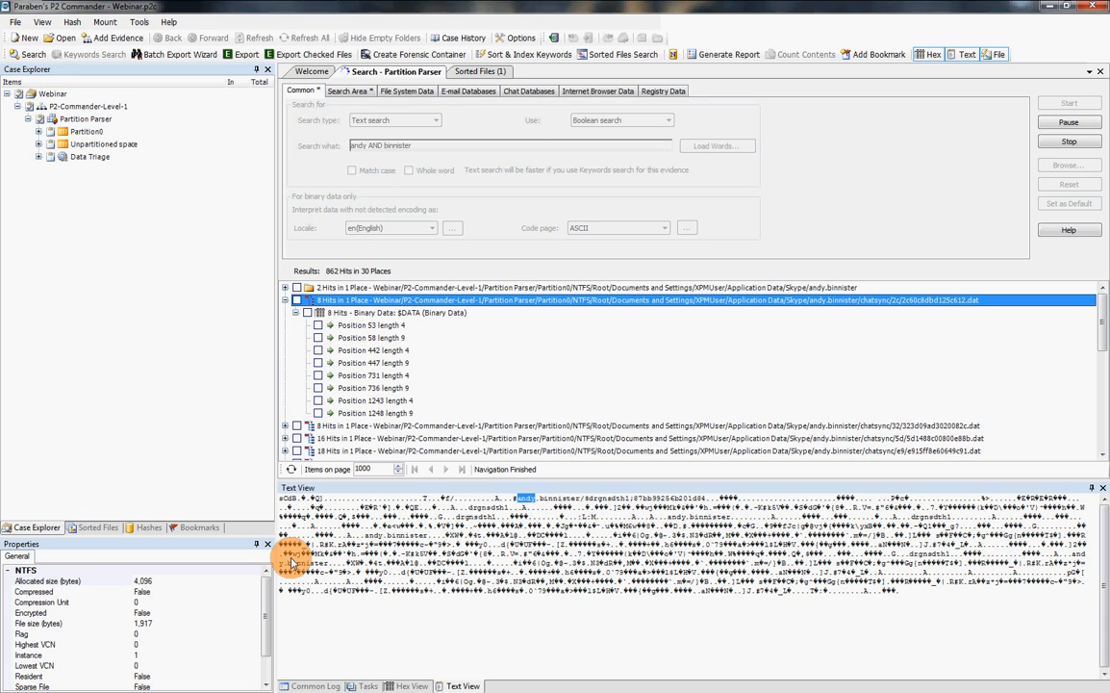
{"action": "left_click", "coordinate": [263, 672]}
{"action": "left_click", "coordinate": [84, 616]}
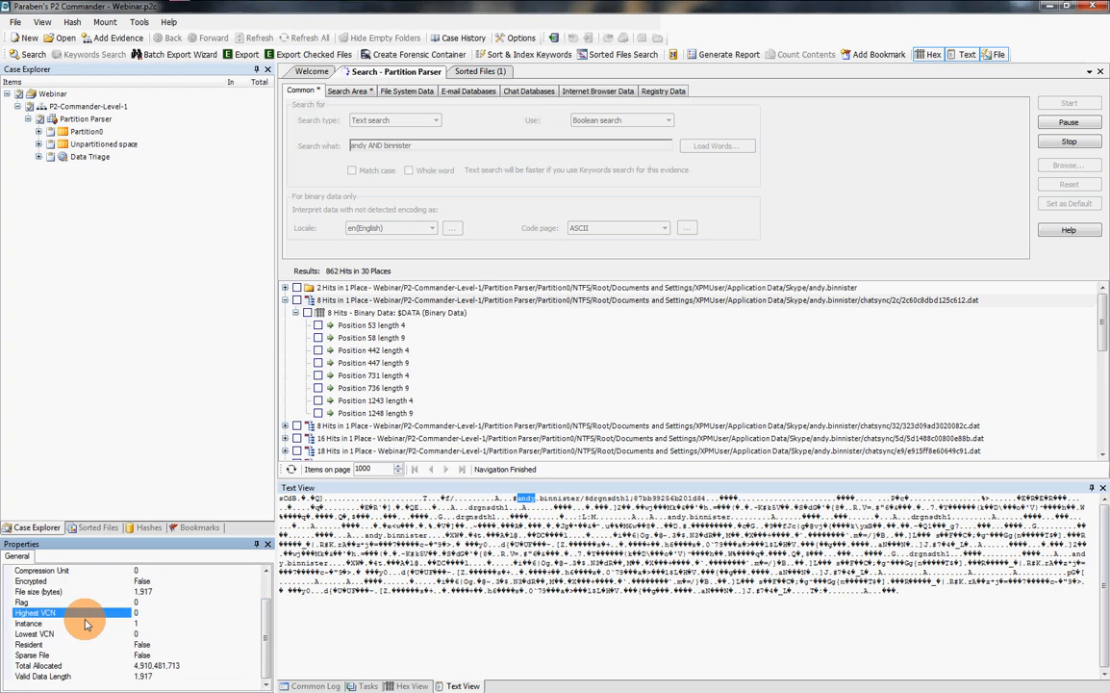
{"action": "left_click", "coordinate": [339, 312]}
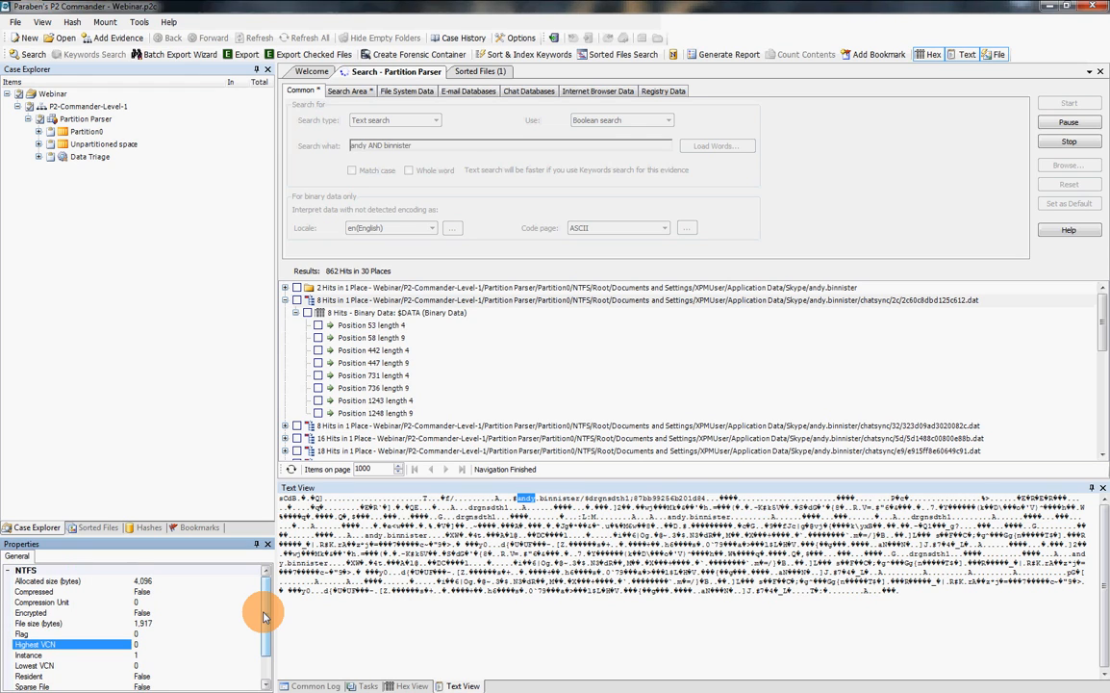
{"action": "scroll", "coordinate": [264, 616], "scroll_direction": "down", "scroll_amount": 1}
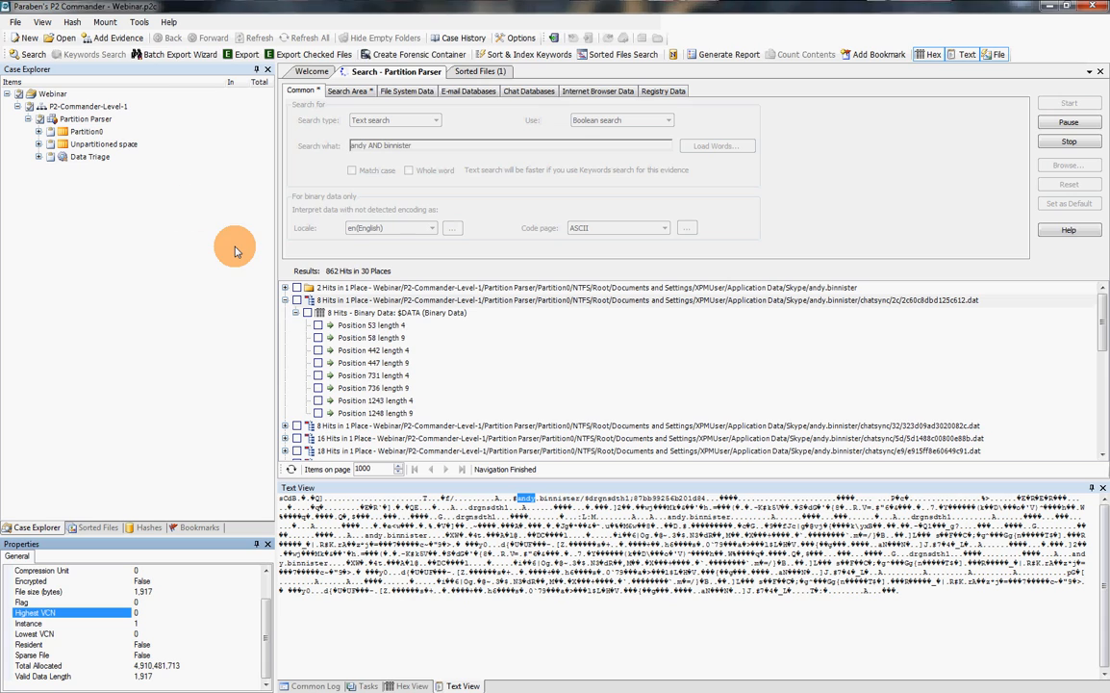
Step: Start a report via File > Generate Report and open the HTML Investigative Report example
{"action": "left_click", "coordinate": [15, 22]}
{"action": "left_click", "coordinate": [60, 149]}
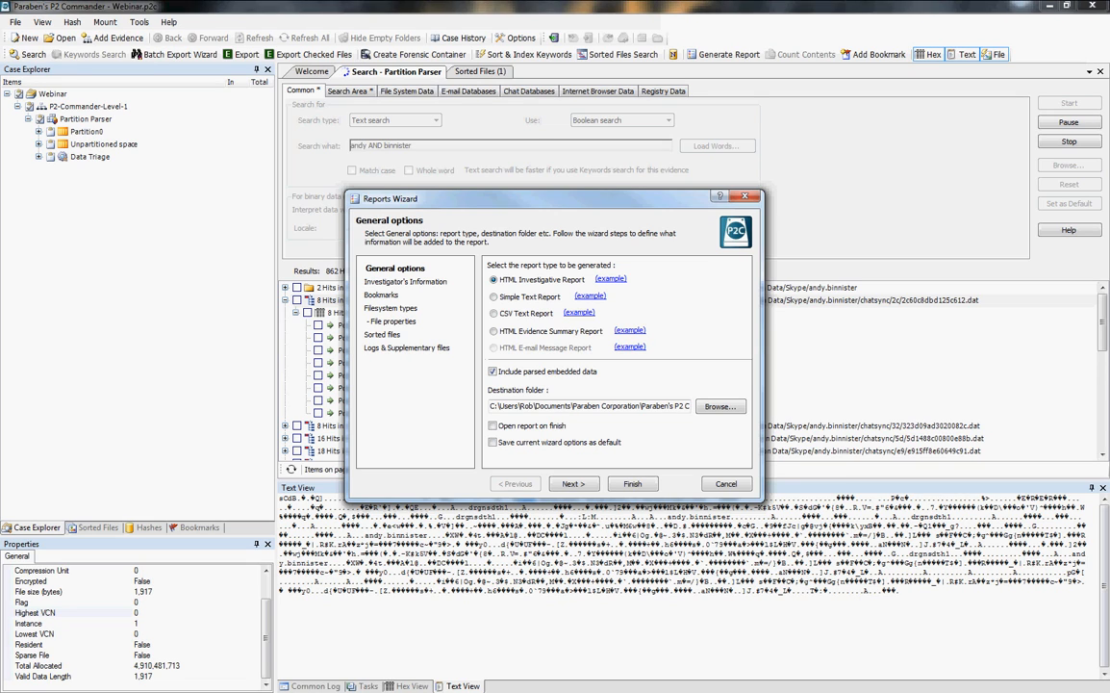
{"action": "left_click", "coordinate": [404, 263]}
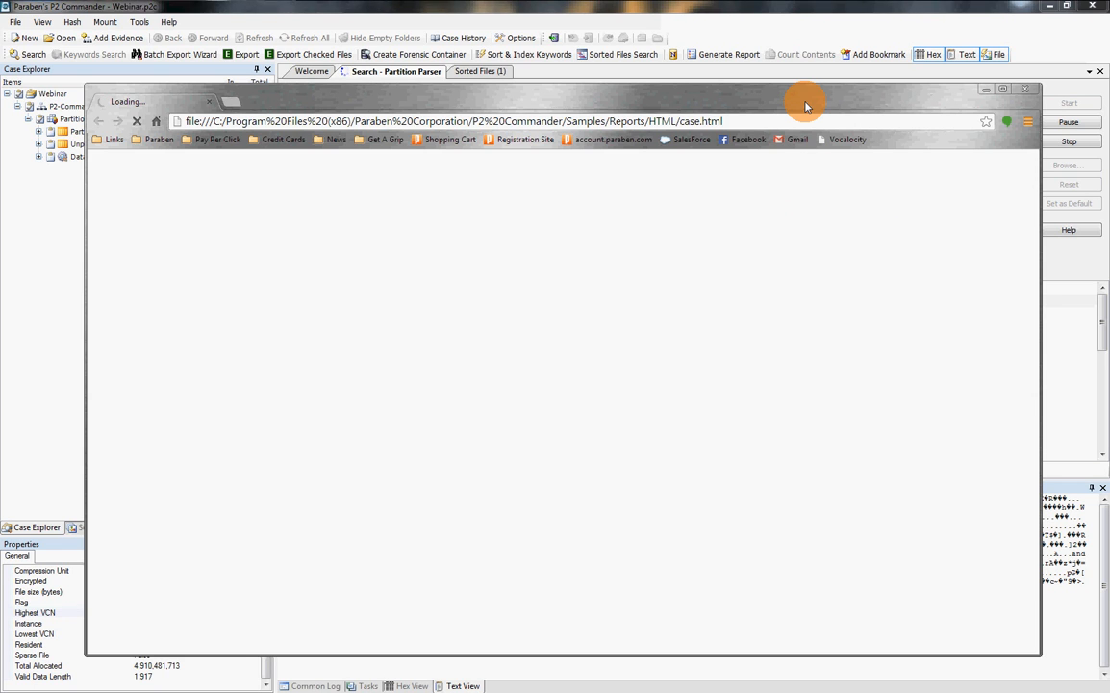
Step: Maximize Chrome, scroll through the case.html mail entries, then bring the Reports Wizard forward
{"action": "left_click_drag", "start_coordinate": [806, 105], "coordinate": [295, 74]}
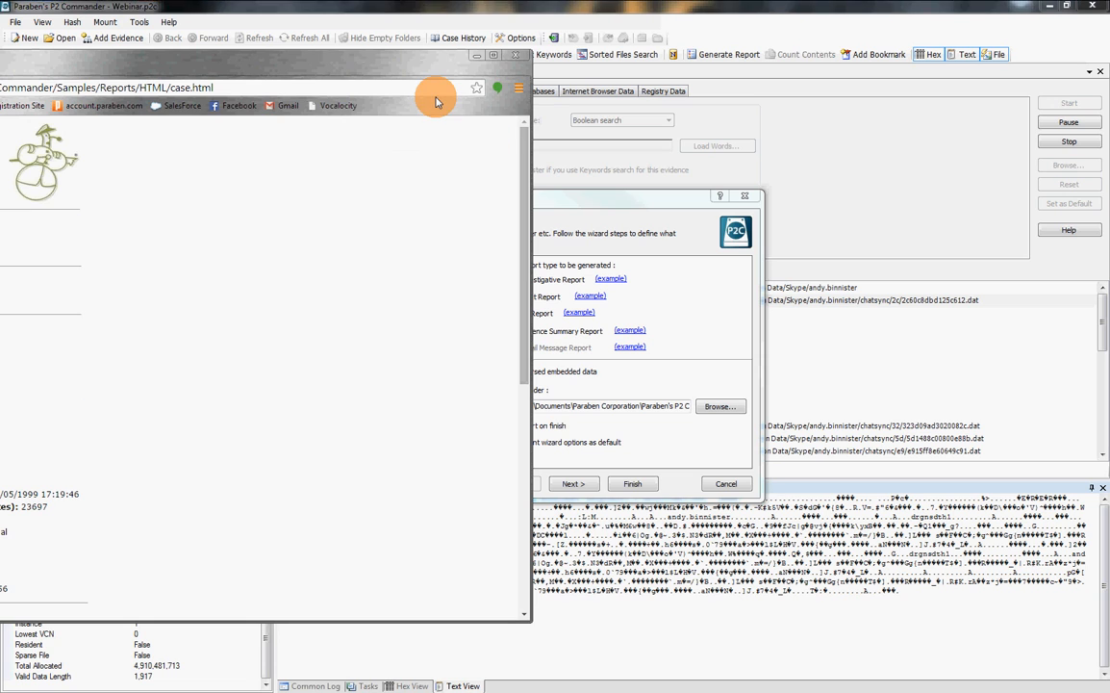
{"action": "double_click", "coordinate": [446, 72]}
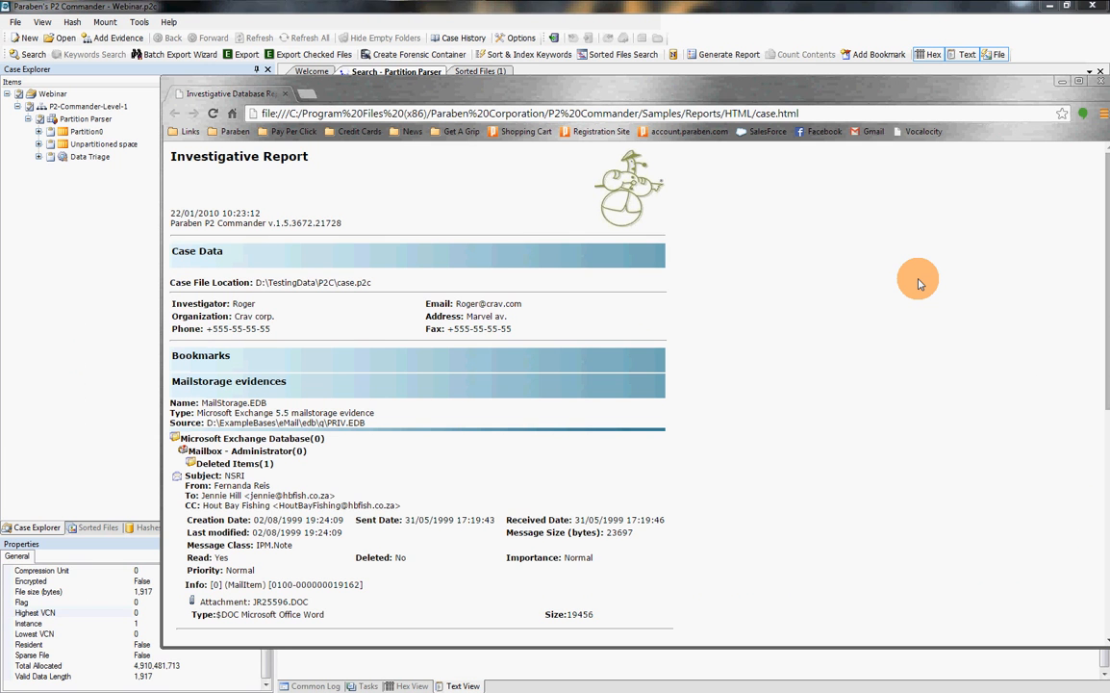
{"action": "scroll", "coordinate": [771, 361], "scroll_direction": "down", "scroll_amount": 3}
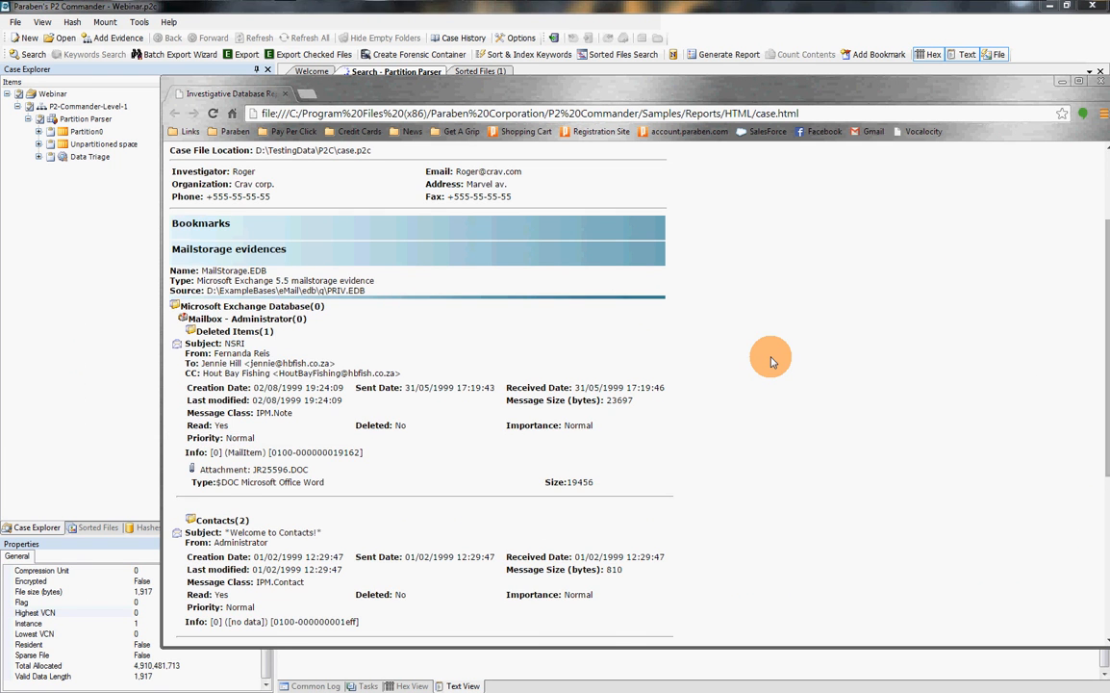
{"action": "scroll", "coordinate": [771, 361], "scroll_direction": "down", "scroll_amount": 3}
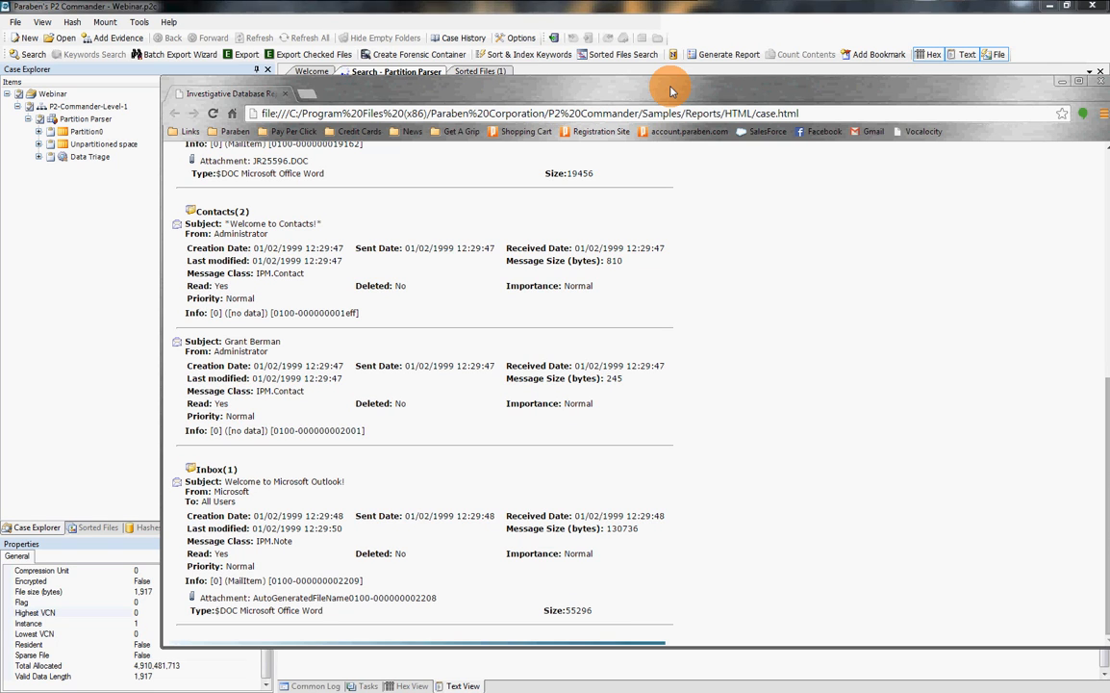
{"action": "left_click_drag", "start_coordinate": [672, 92], "coordinate": [617, 87]}
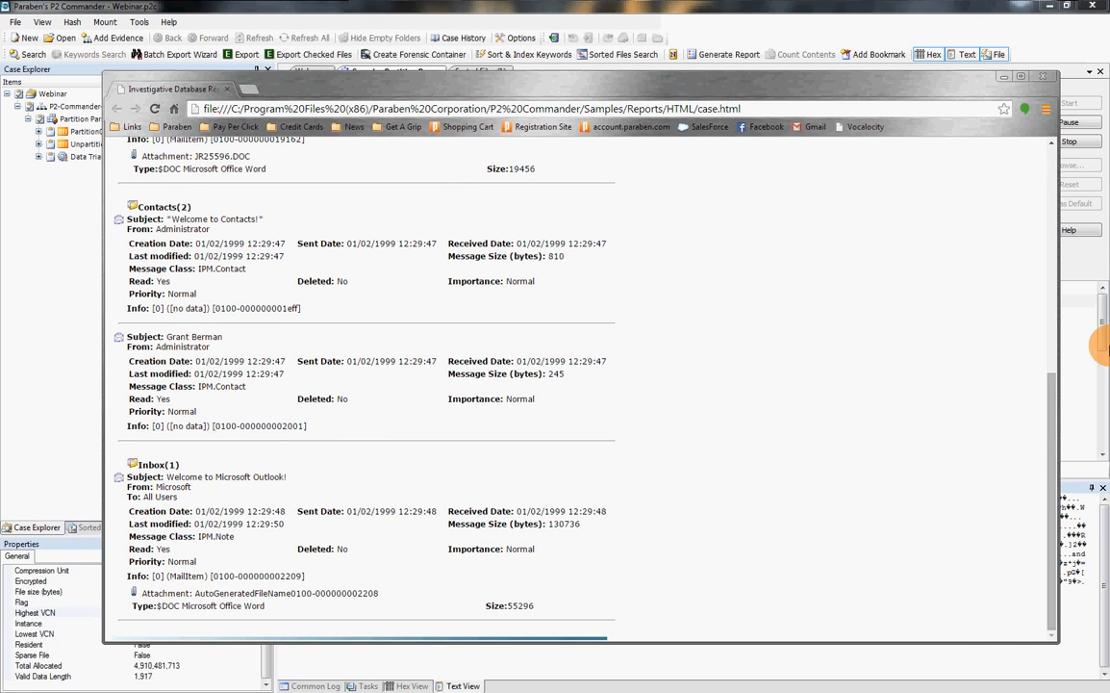
{"action": "left_click", "coordinate": [1102, 344]}
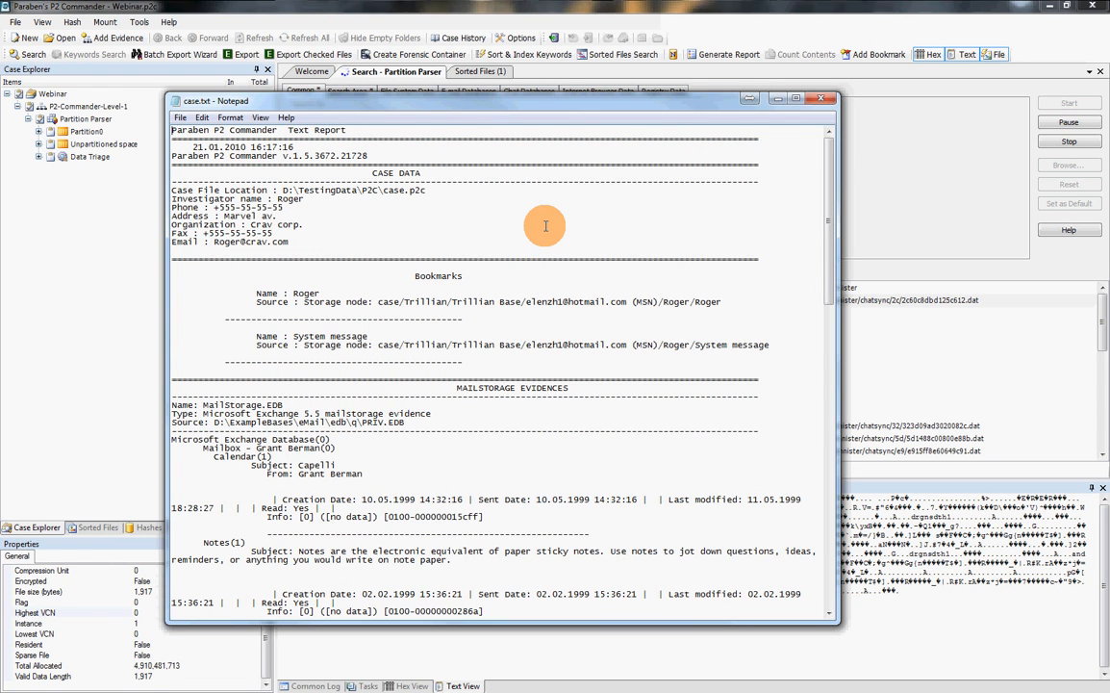
Step: Keep HTML Investigative Report selected and advance to the Investigator's Information step
{"action": "left_click_drag", "start_coordinate": [831, 237], "coordinate": [831, 310]}
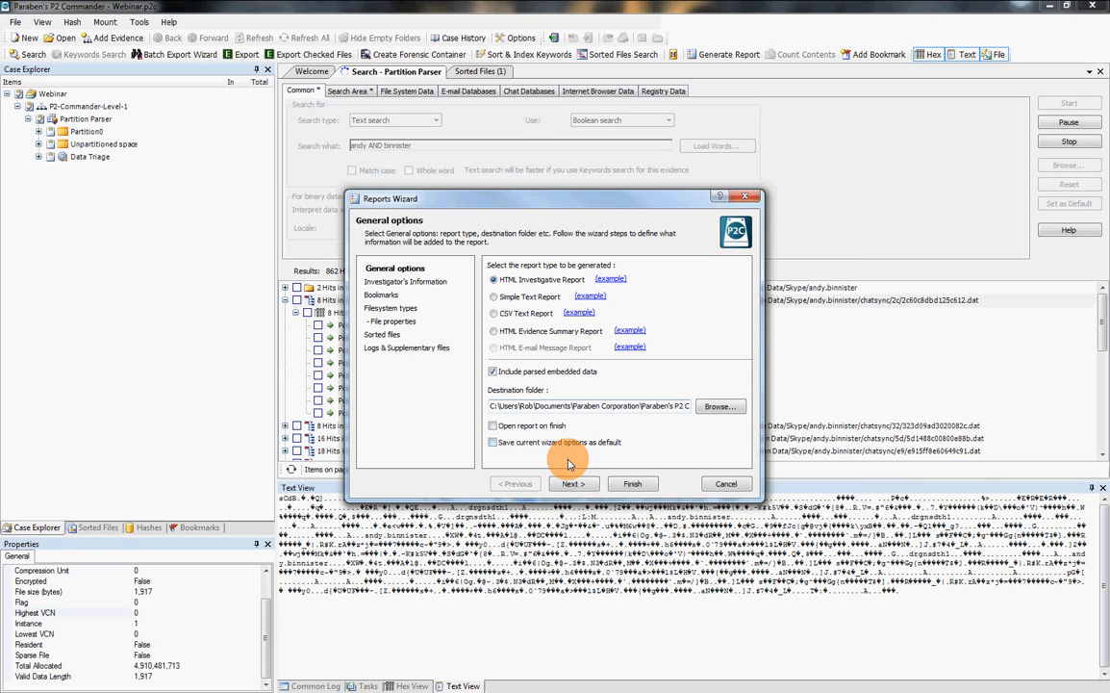
{"action": "left_click", "coordinate": [577, 486]}
{"action": "left_click", "coordinate": [574, 483]}
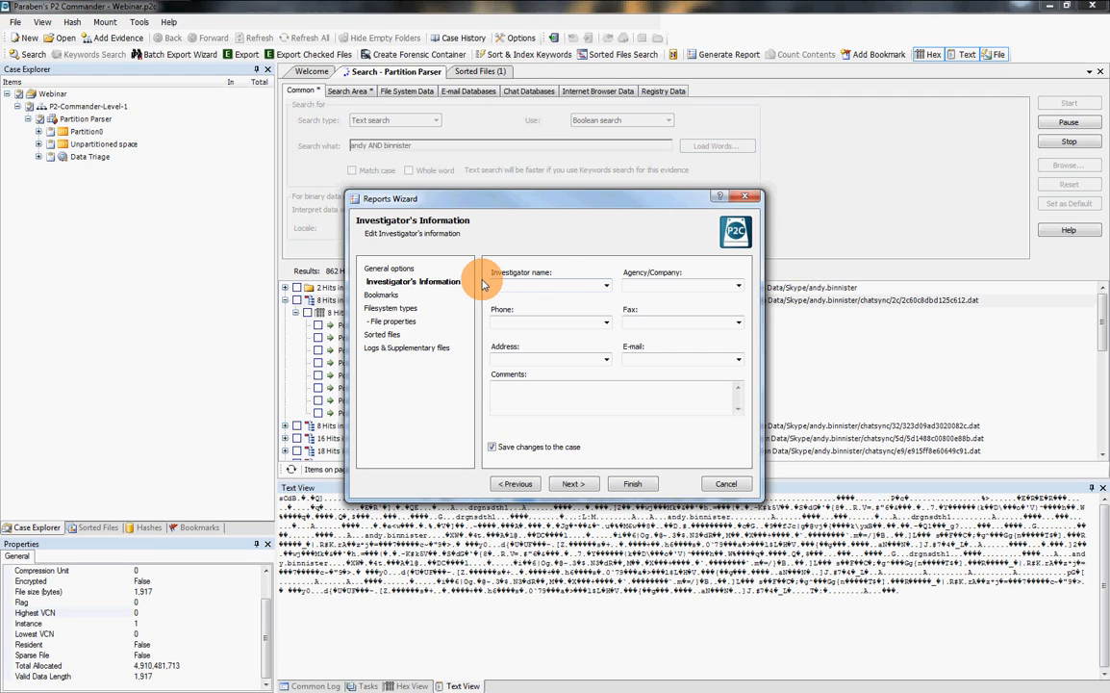
Step: On Bookmarks, settle on 'Include only bookmarks checked as Include to reports' and continue
{"action": "left_click", "coordinate": [573, 484]}
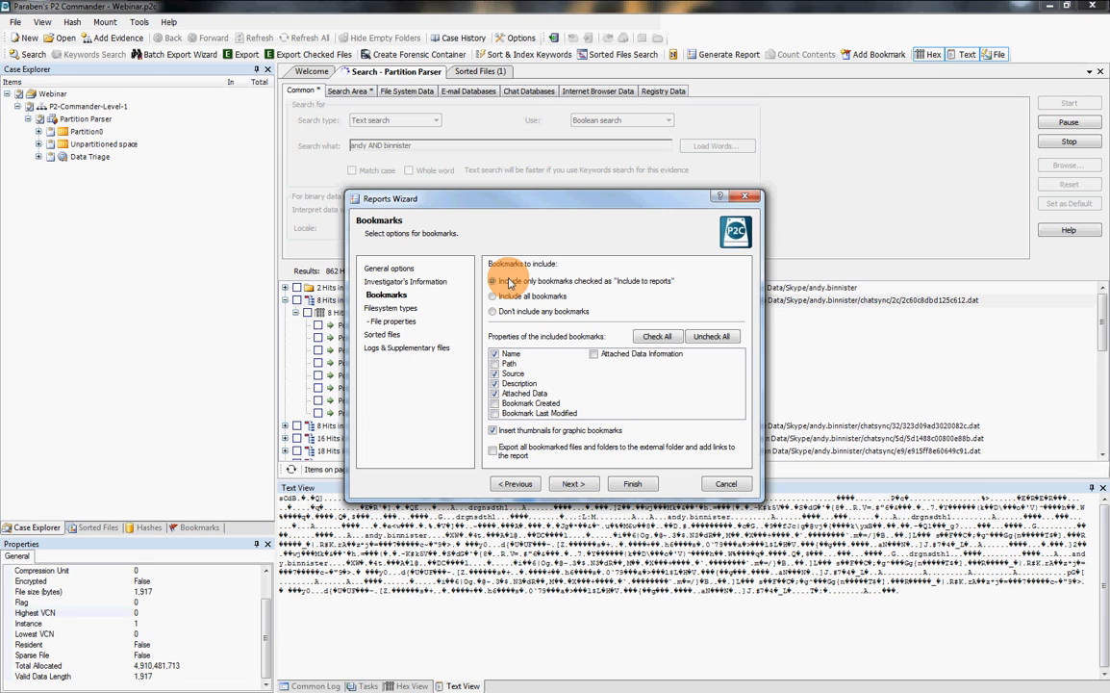
{"action": "left_click", "coordinate": [509, 298]}
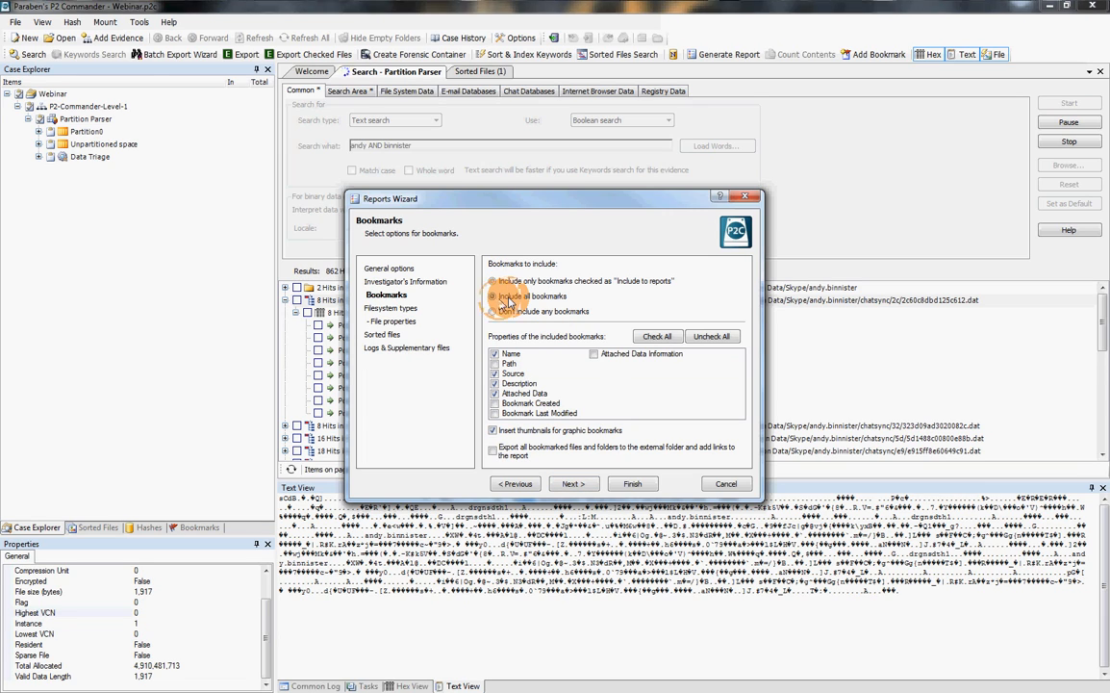
{"action": "left_click", "coordinate": [510, 313]}
{"action": "left_click", "coordinate": [500, 282]}
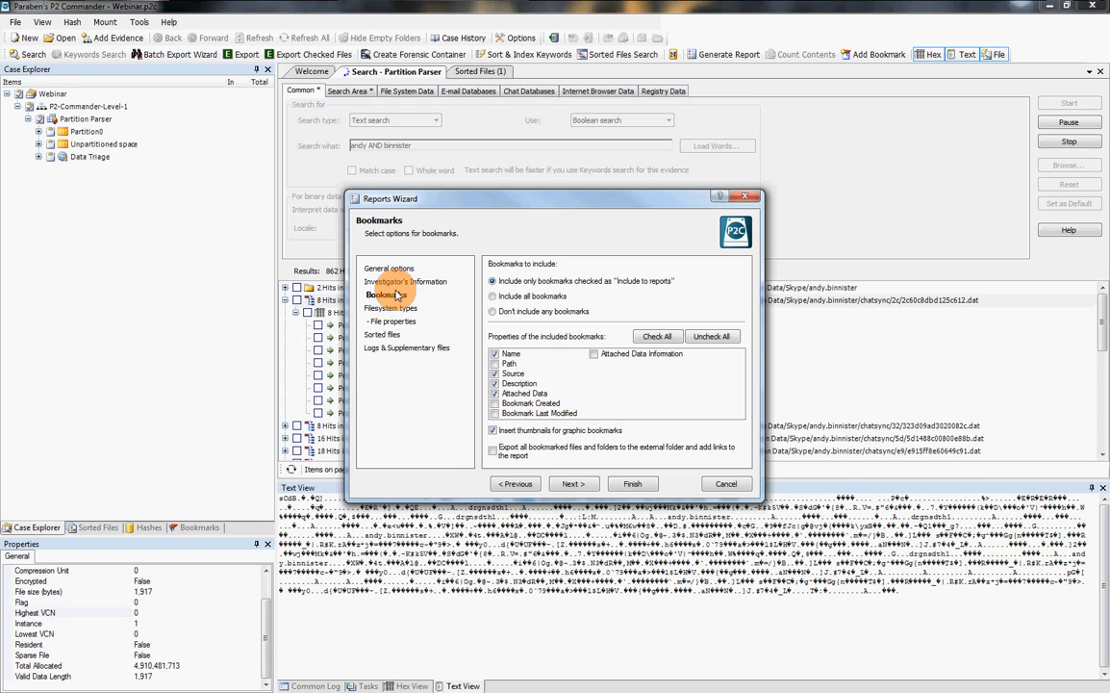
{"action": "left_click", "coordinate": [574, 484]}
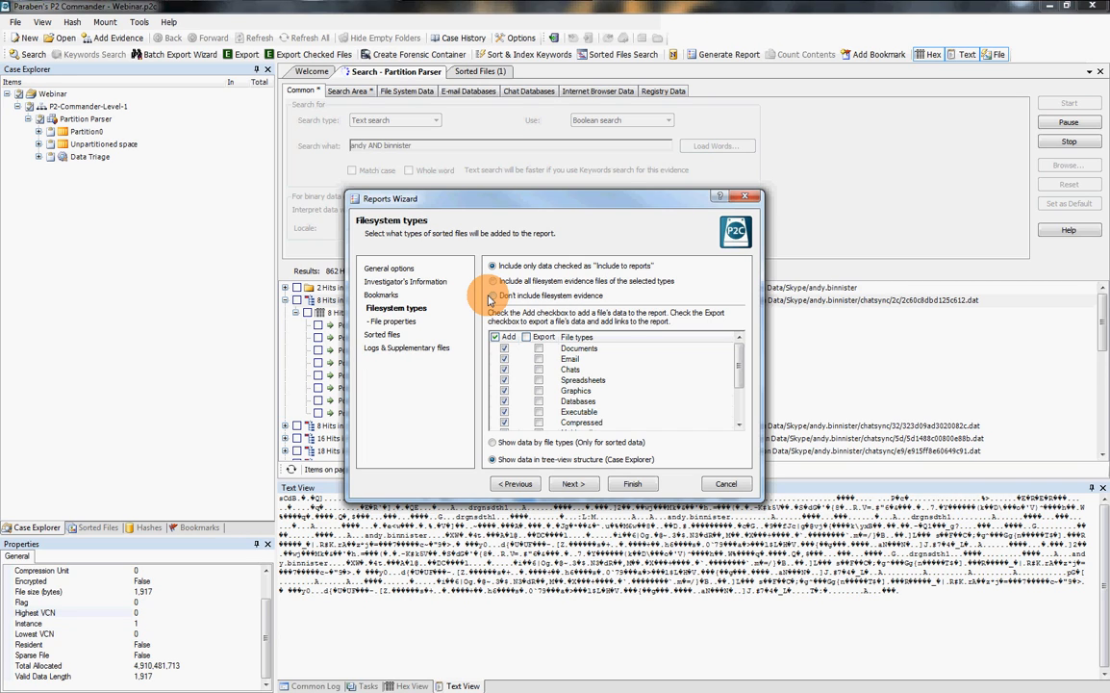
Step: Skip past Filesystem types, File properties and Sorted files to Logs & Supplementary files
{"action": "left_click", "coordinate": [574, 483]}
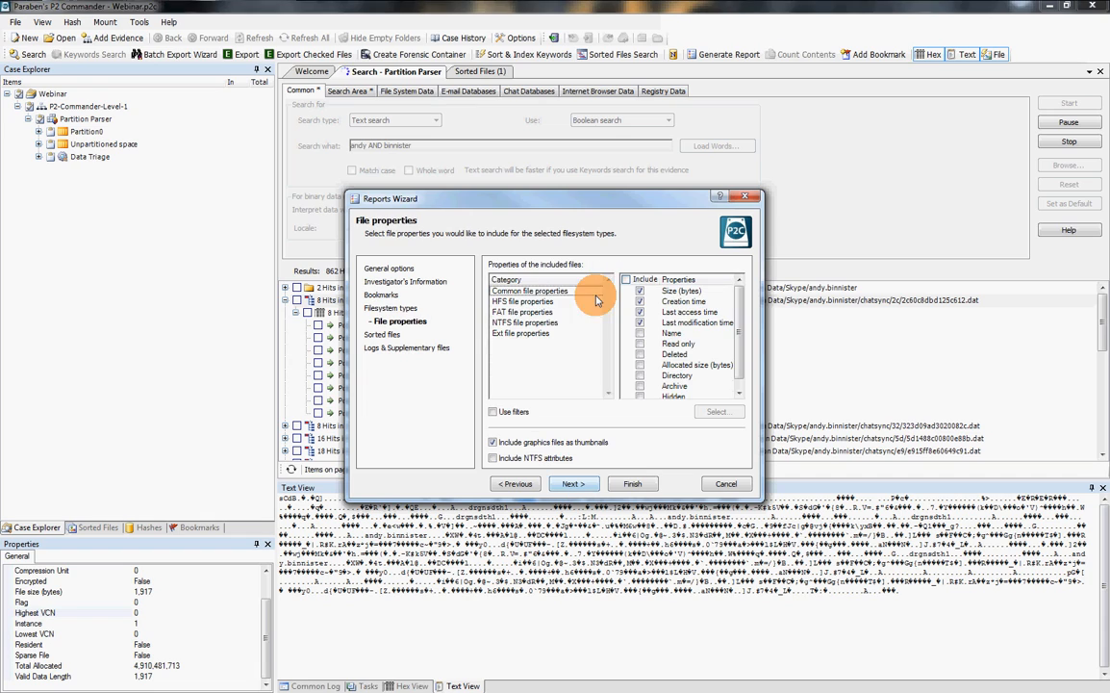
{"action": "left_click", "coordinate": [577, 484]}
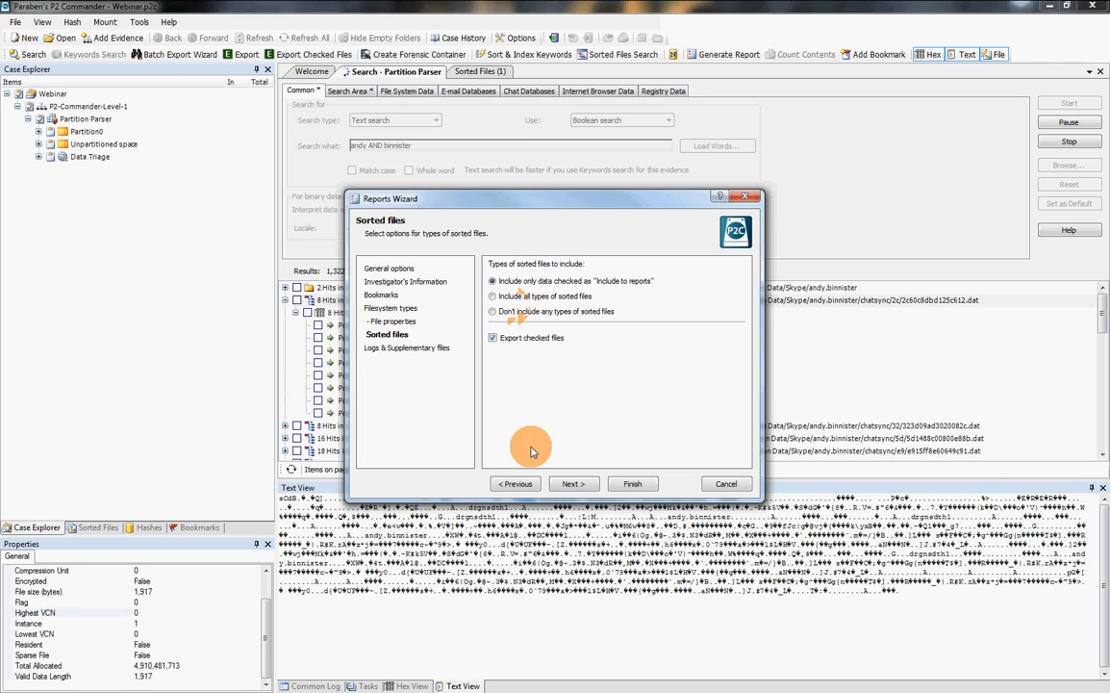
{"action": "left_click", "coordinate": [568, 484]}
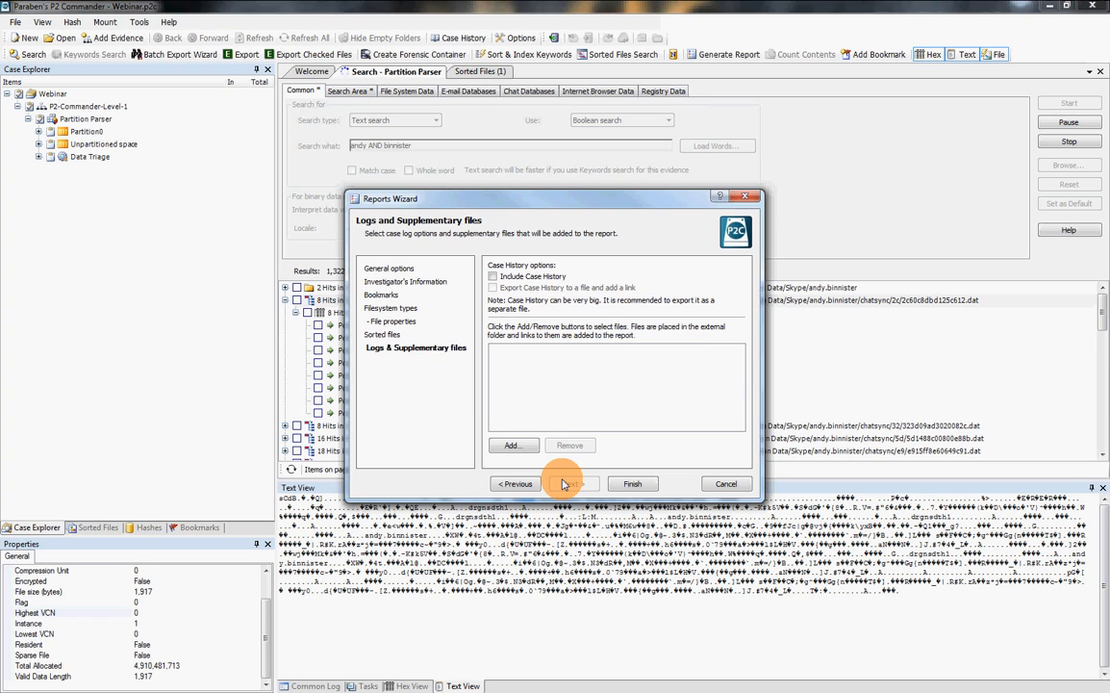
Step: Check Include Case History and export it to a linked file, then cancel the wizard
{"action": "left_click", "coordinate": [492, 276]}
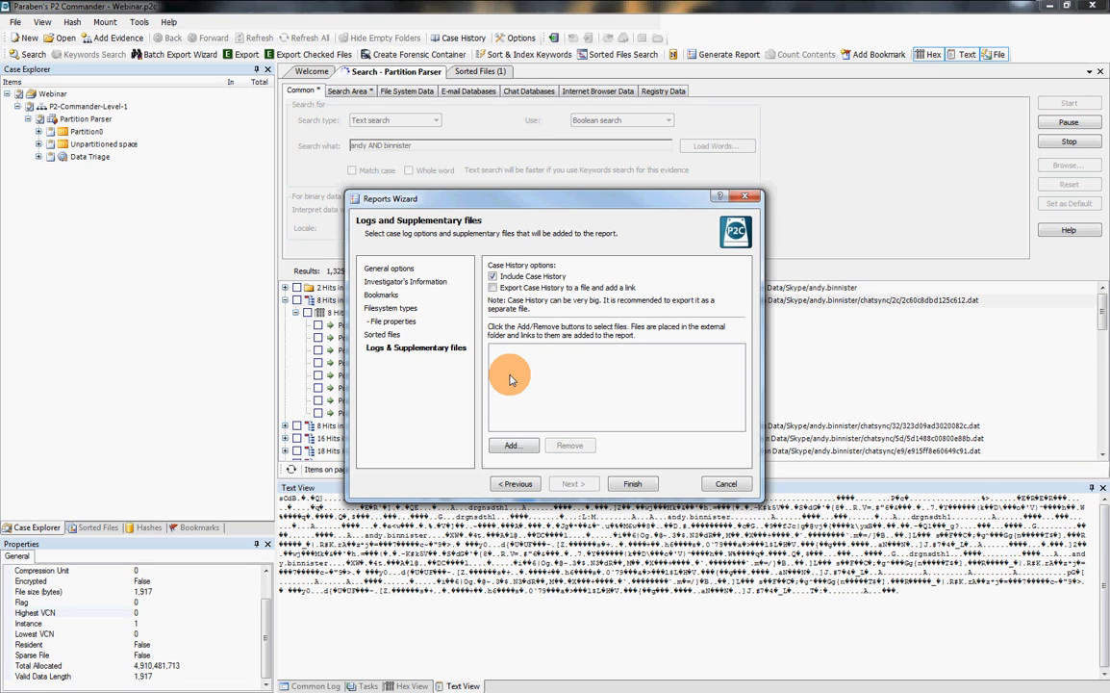
{"action": "left_click", "coordinate": [493, 289]}
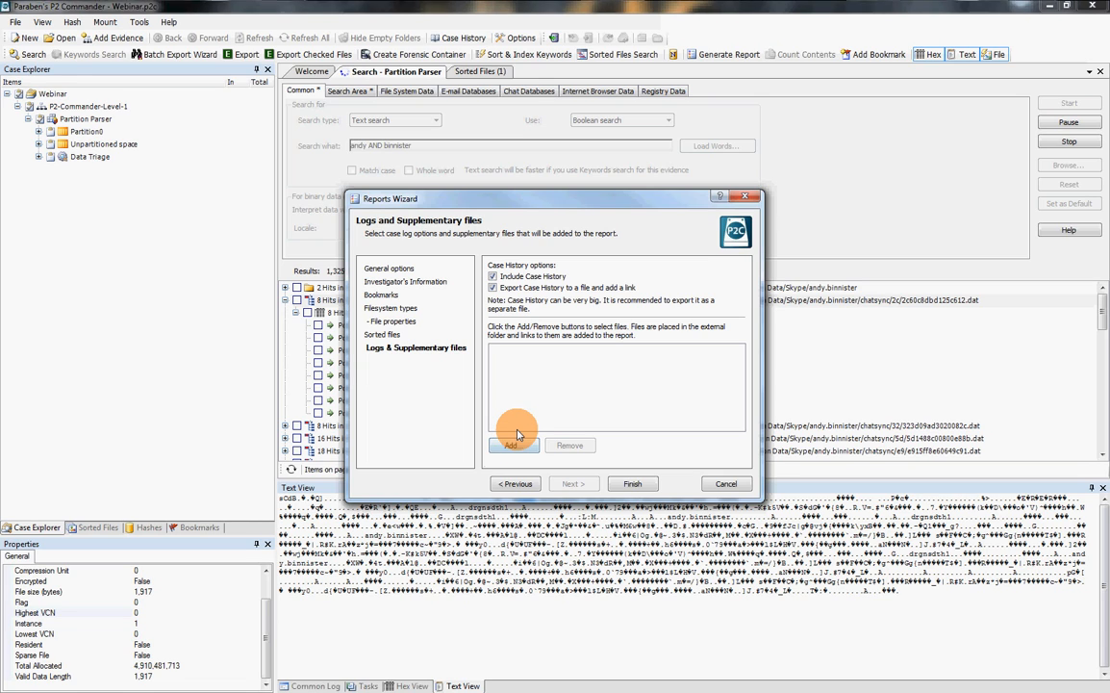
{"action": "left_click", "coordinate": [724, 484]}
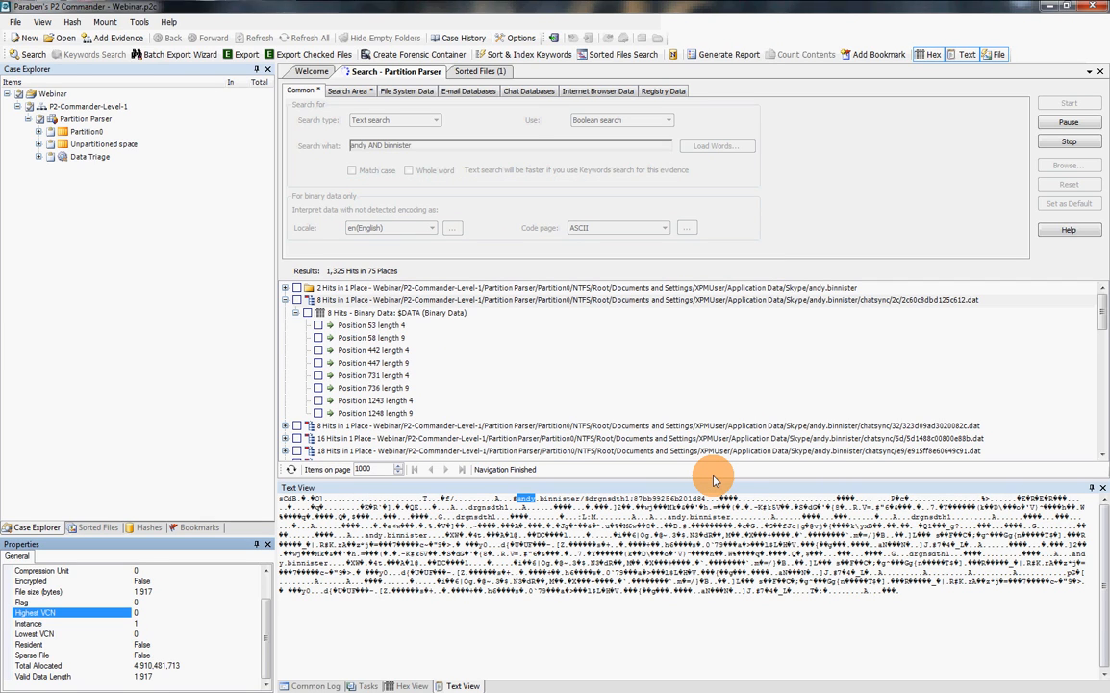